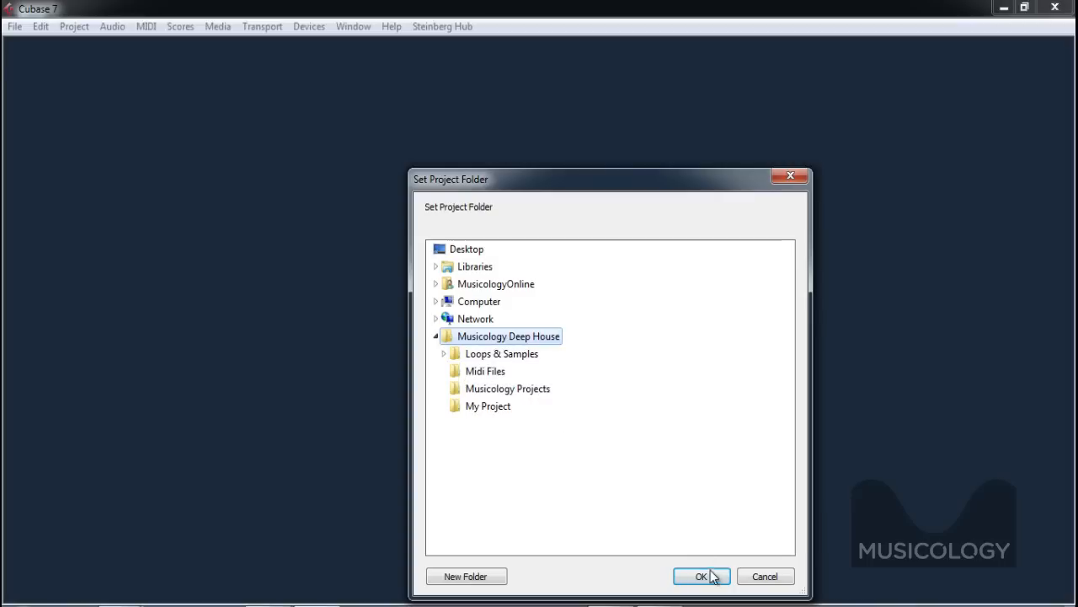
# Set the project folder to My Project inside Musicology Deep House
pyautogui.click(490, 408)
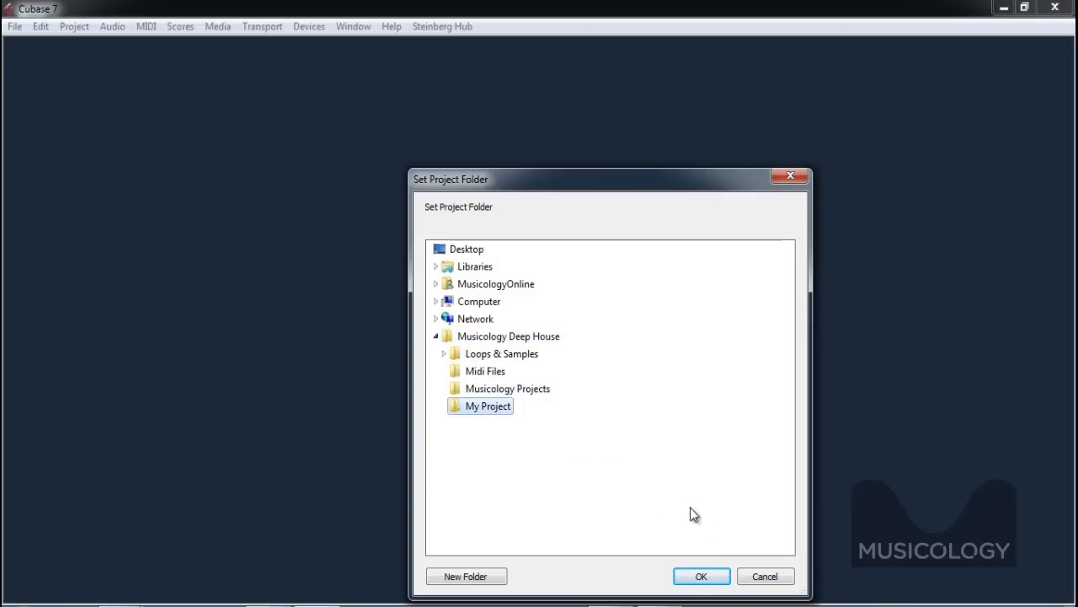
pyautogui.click(715, 579)
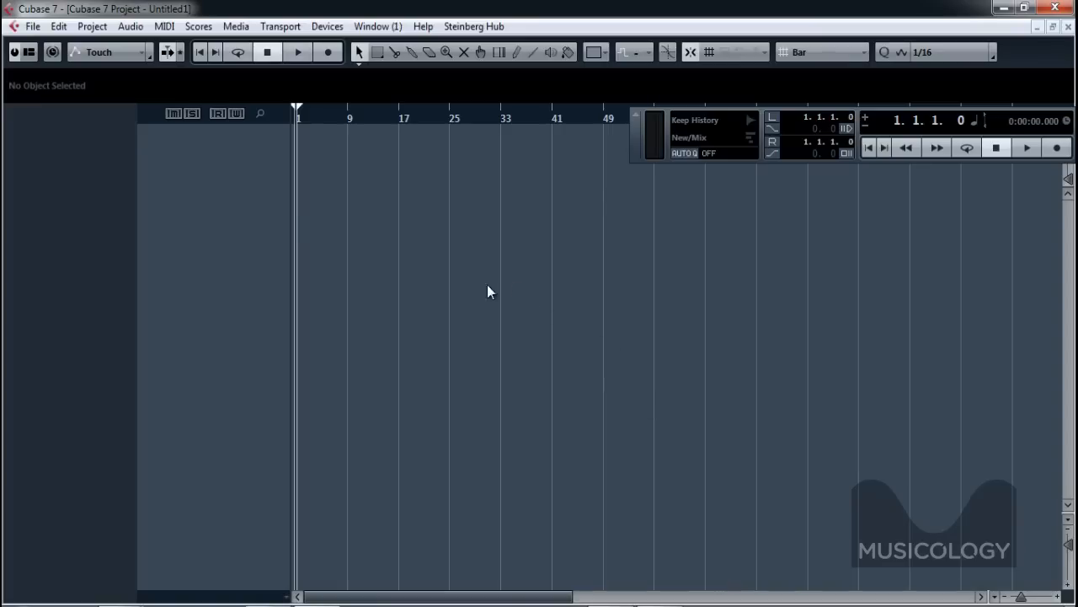
# Add one instrument track that uses the Groove Agent ONE instrument
pyautogui.click(93, 27)
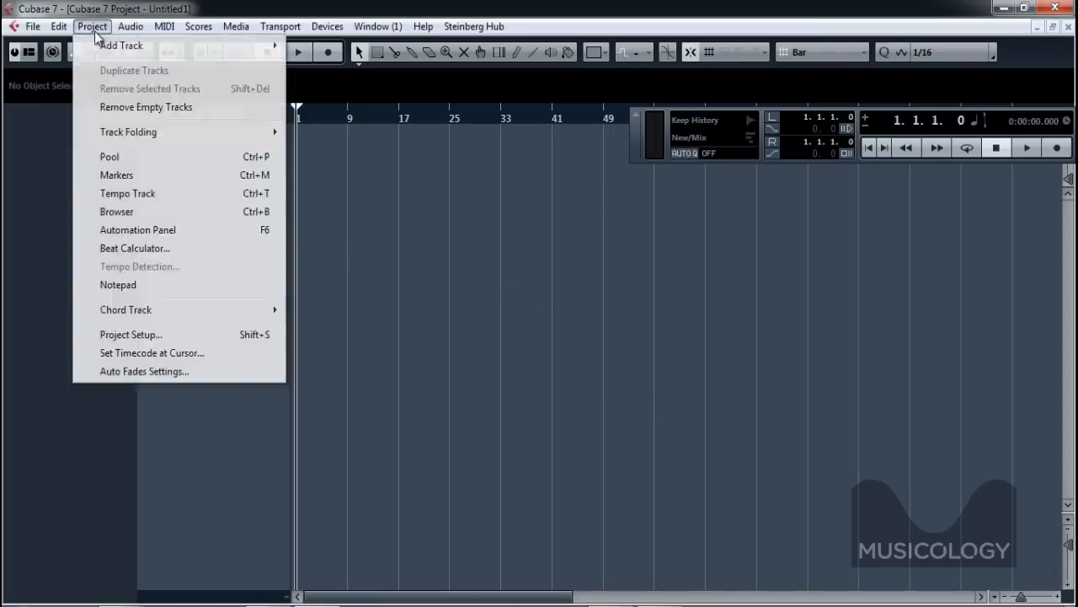
pyautogui.moveTo(104, 49)
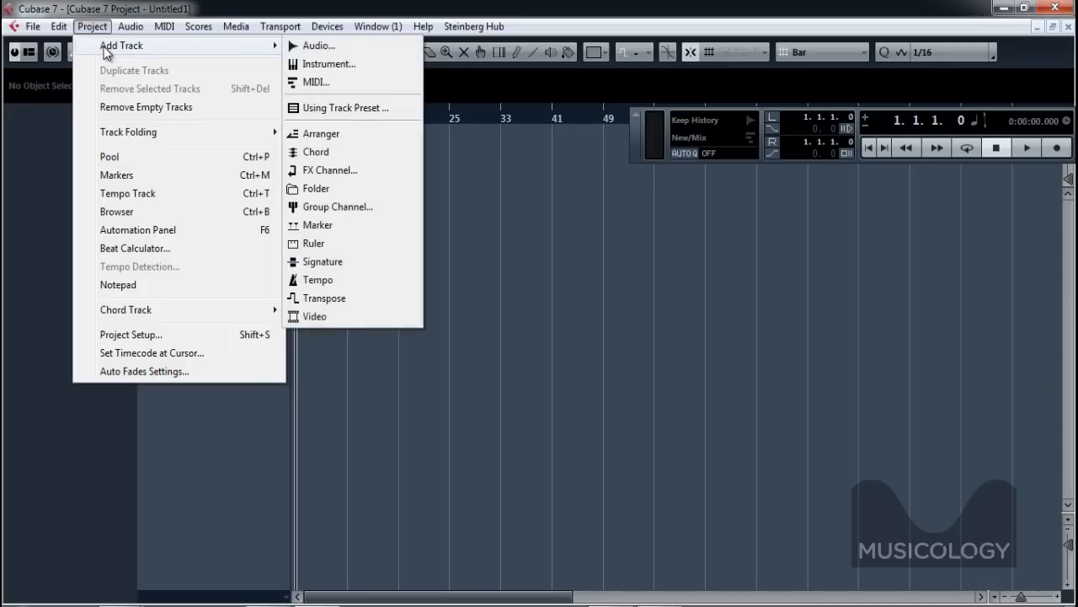
pyautogui.click(318, 66)
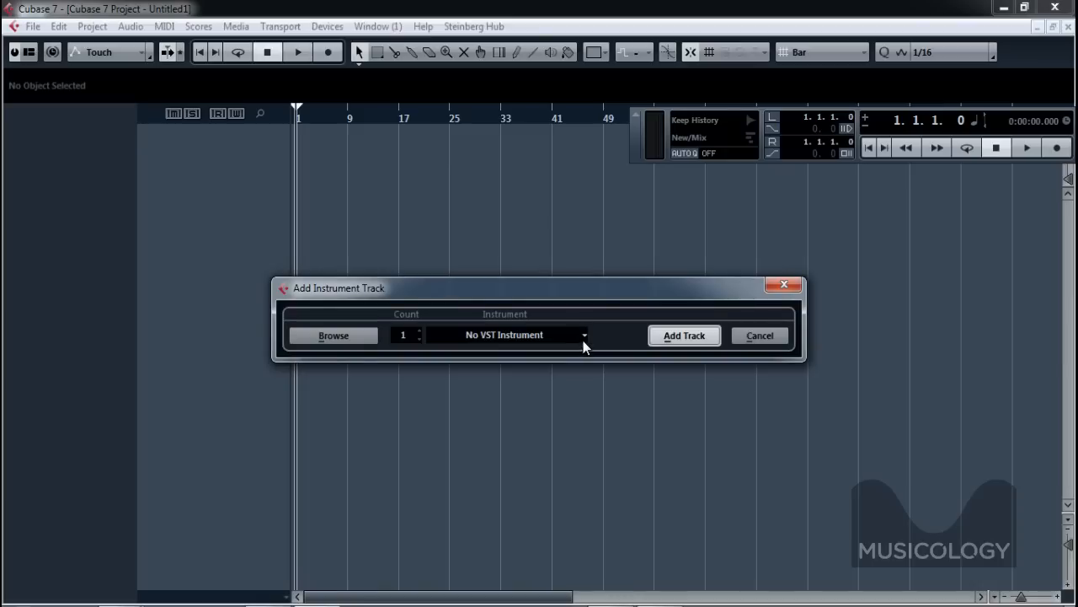
pyautogui.click(581, 335)
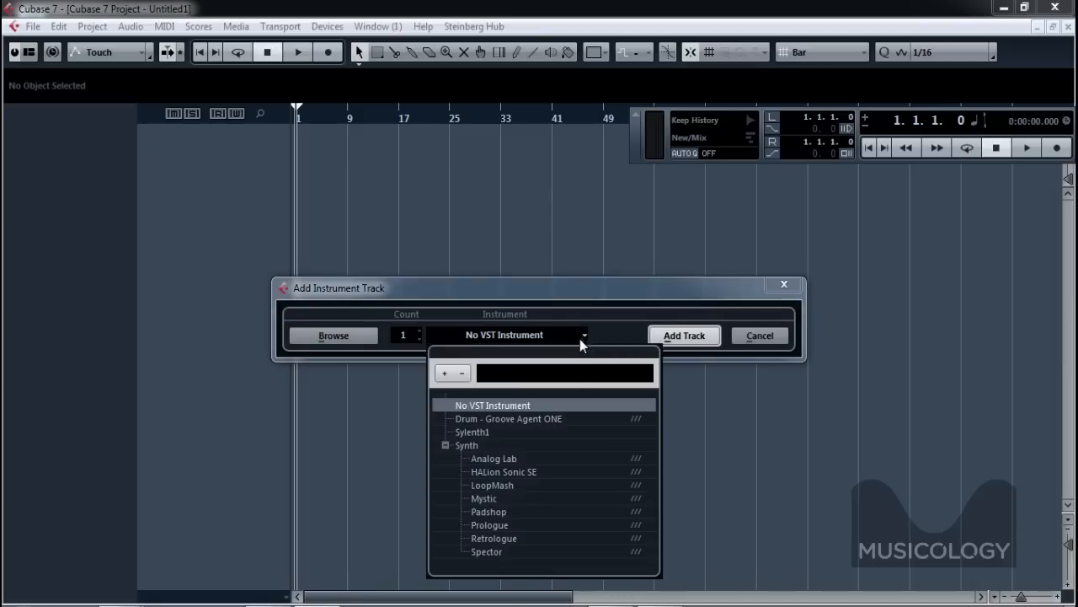
pyautogui.click(546, 419)
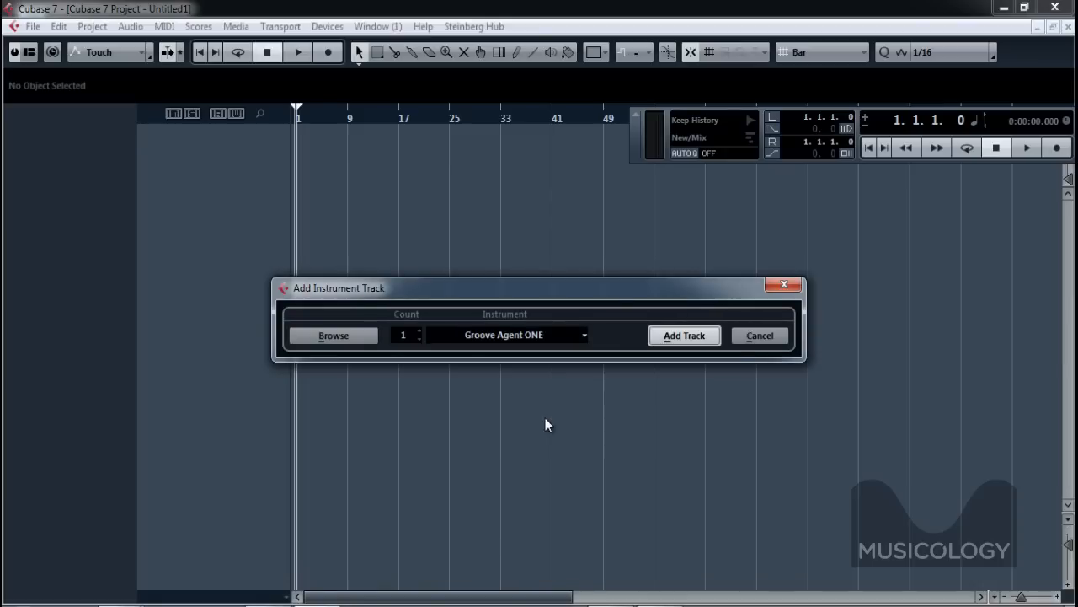
pyautogui.click(665, 336)
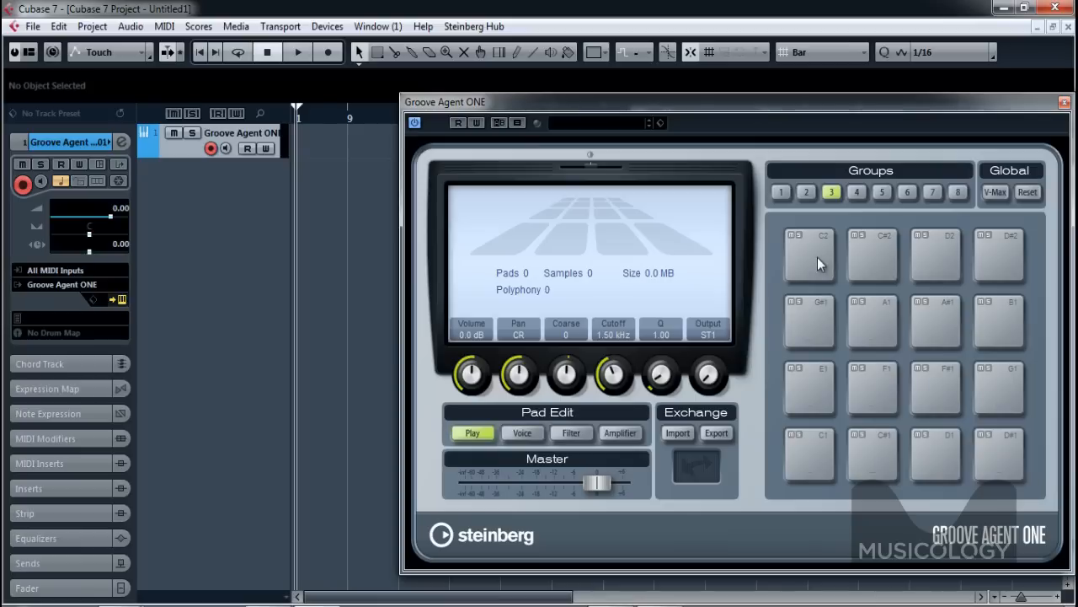
# Open MediaBay with the Groove Agent ONE window moved aside, and set the browsing location to Desktop
pyautogui.press('F5')
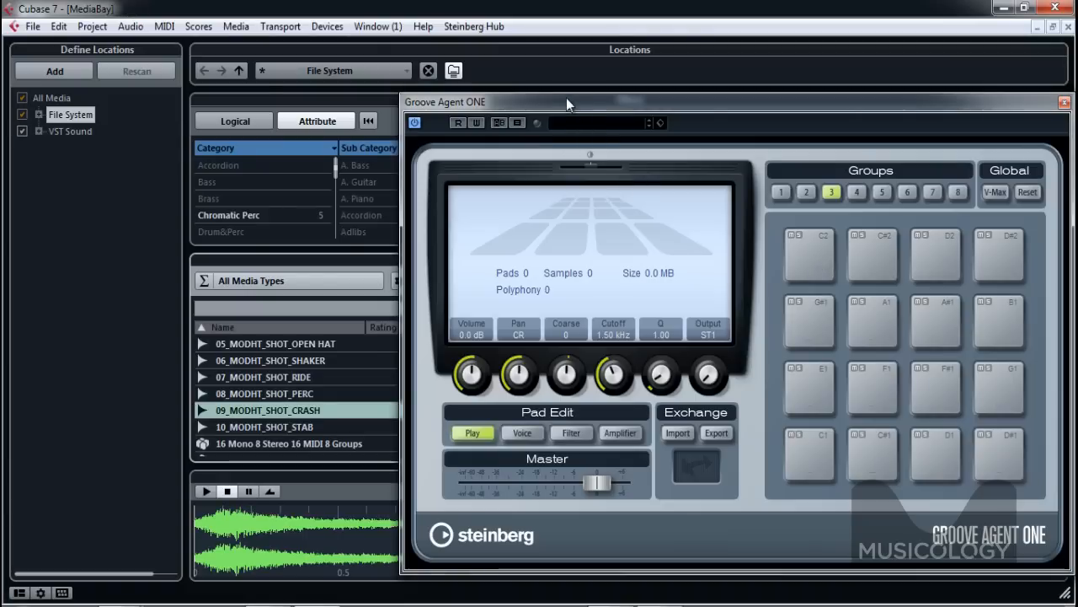
pyautogui.moveTo(562, 101); pyautogui.dragTo(705, 75)
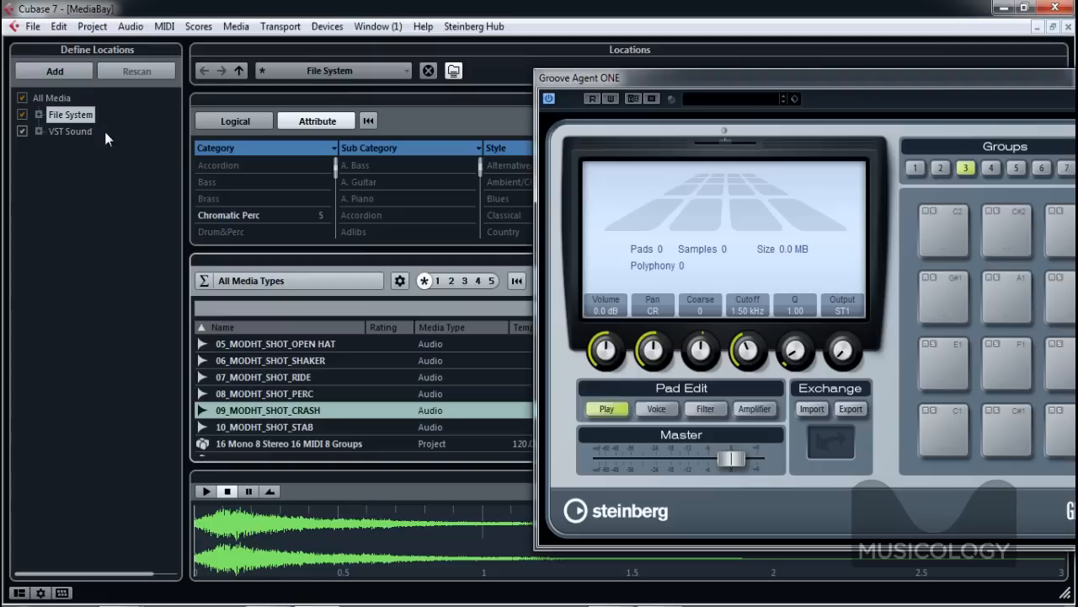
pyautogui.click(407, 72)
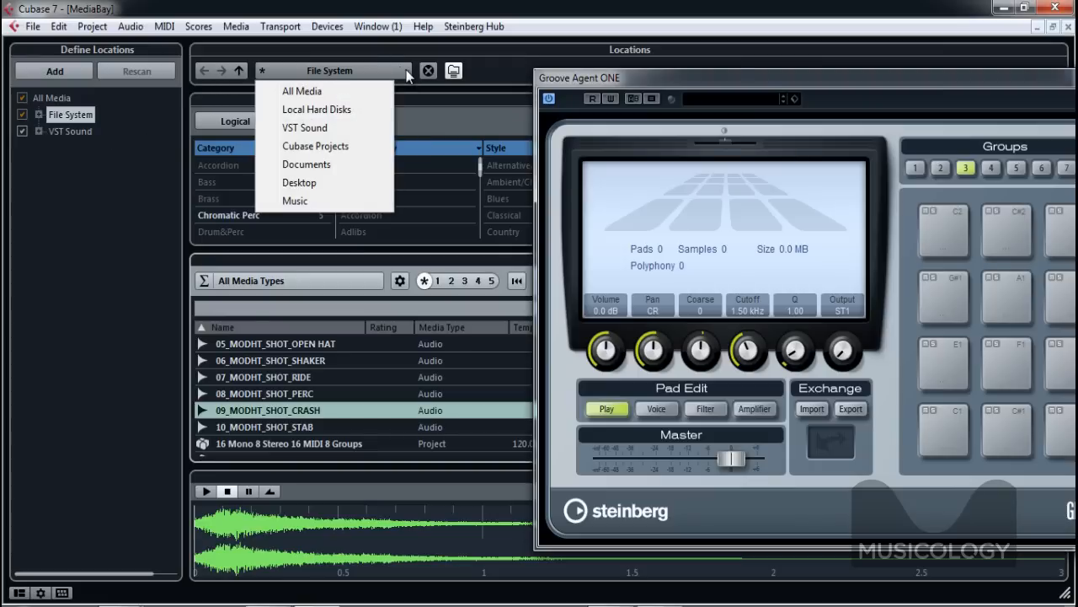
pyautogui.click(294, 181)
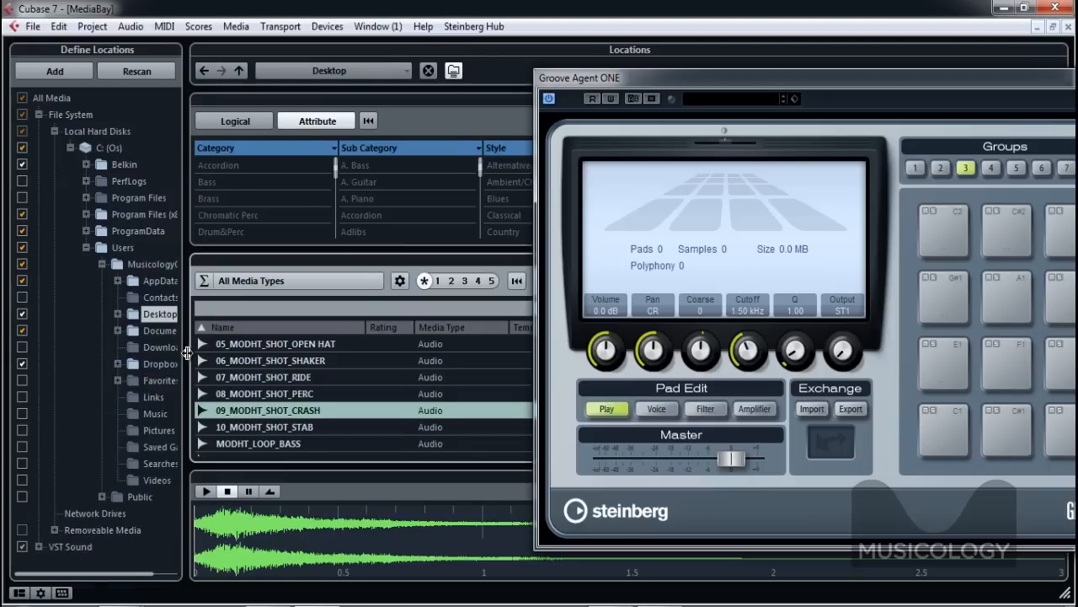
pyautogui.moveTo(186, 352); pyautogui.dragTo(217, 349)
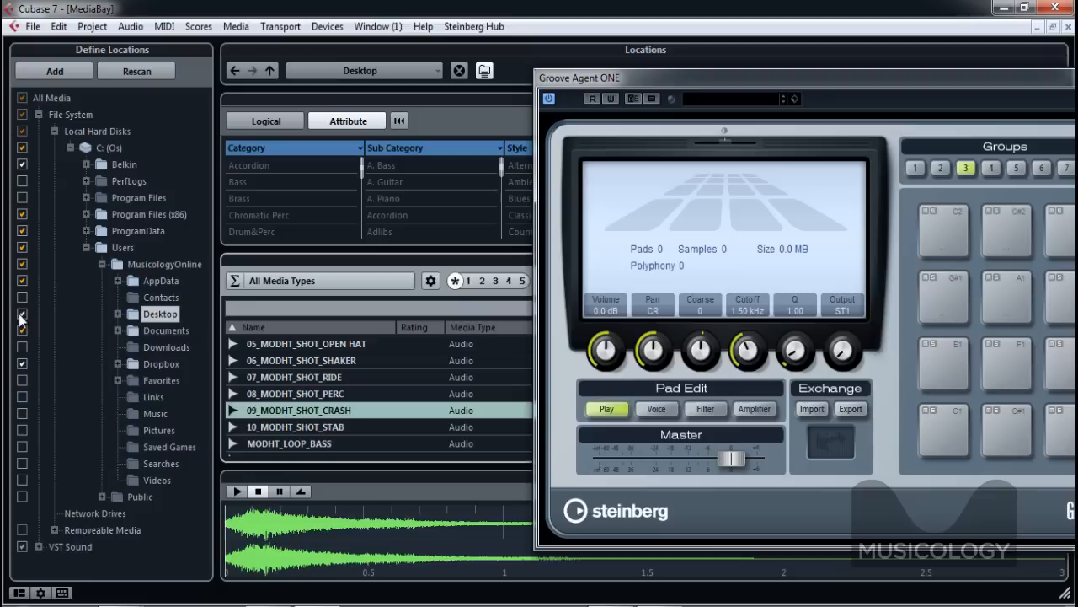
# Browse from the Desktop folder through Musicology Deep House and Loops & Samples to the Deep House Shots folder
pyautogui.click(117, 315)
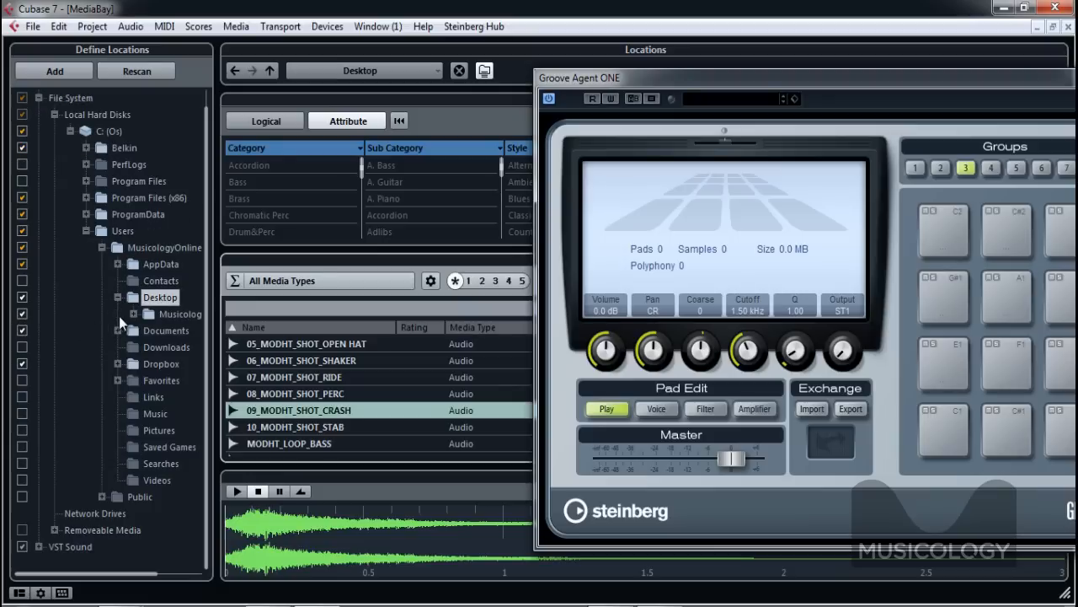
pyautogui.click(134, 314)
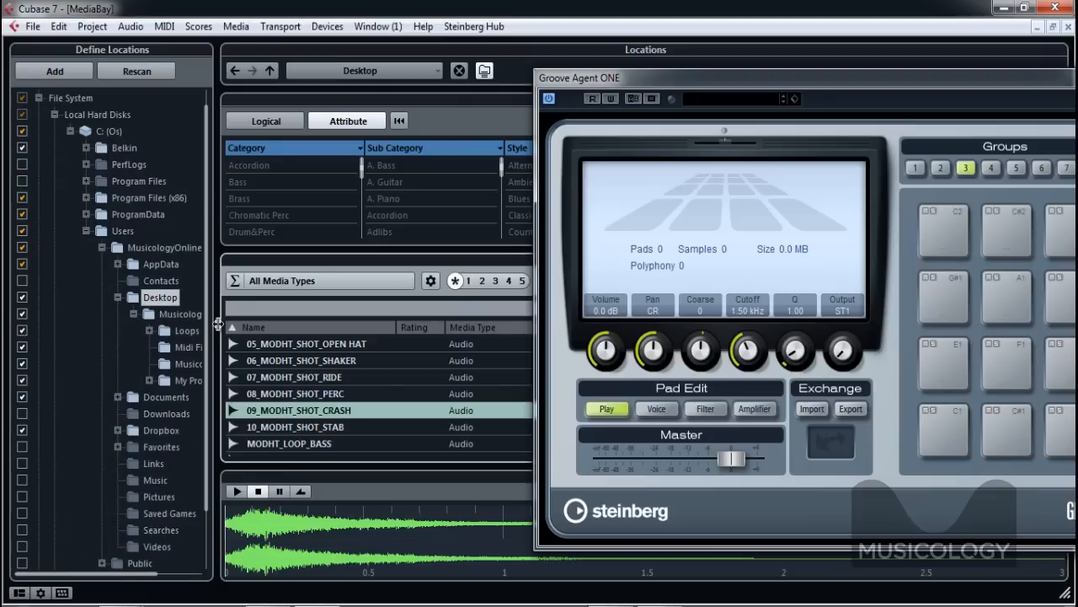
pyautogui.moveTo(218, 324); pyautogui.dragTo(286, 328)
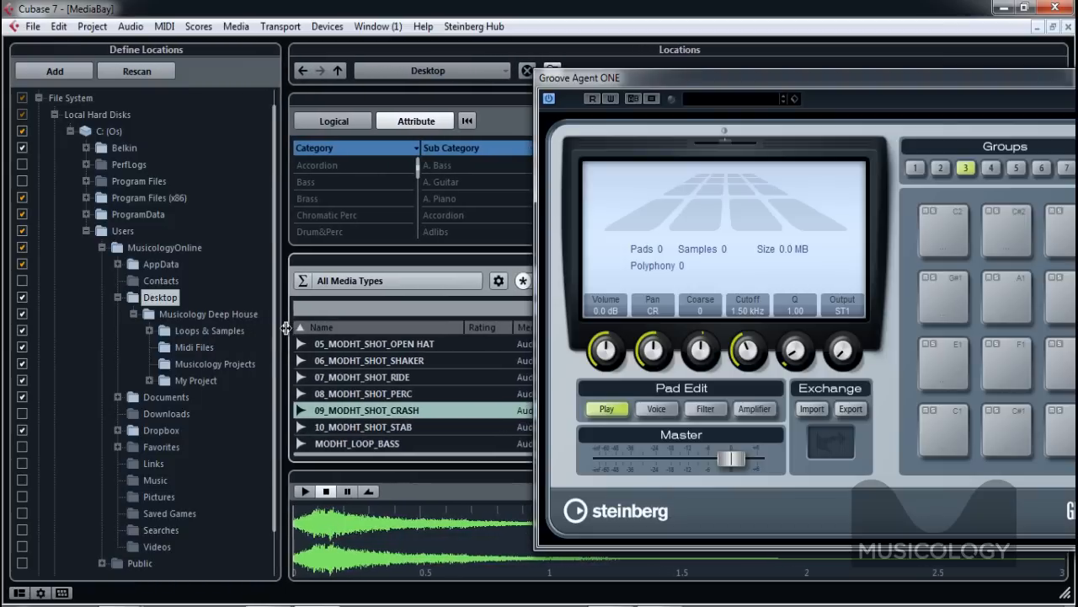
pyautogui.click(149, 330)
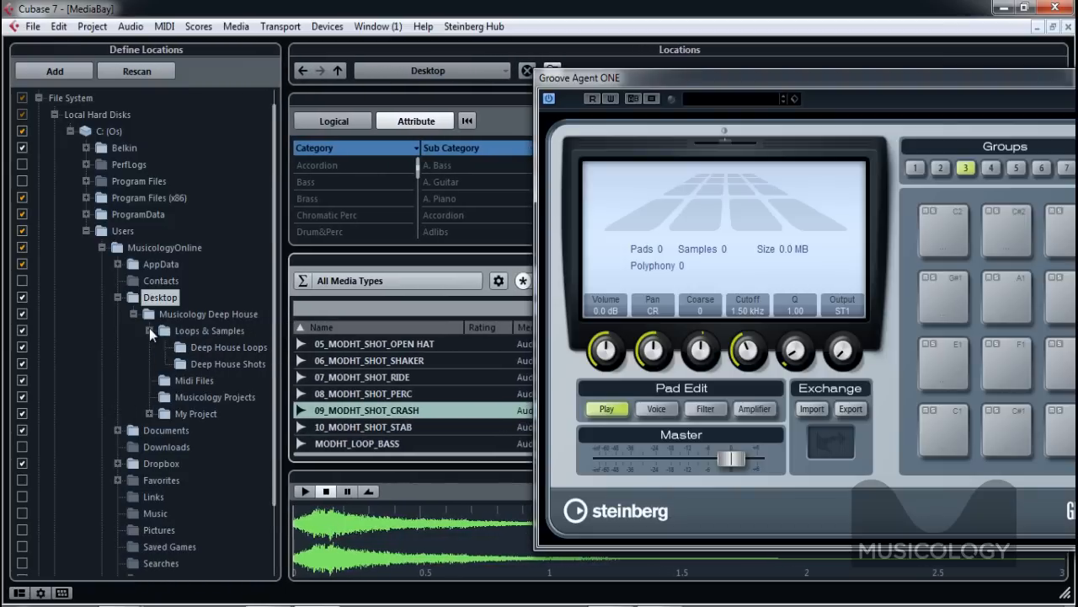
pyautogui.click(211, 363)
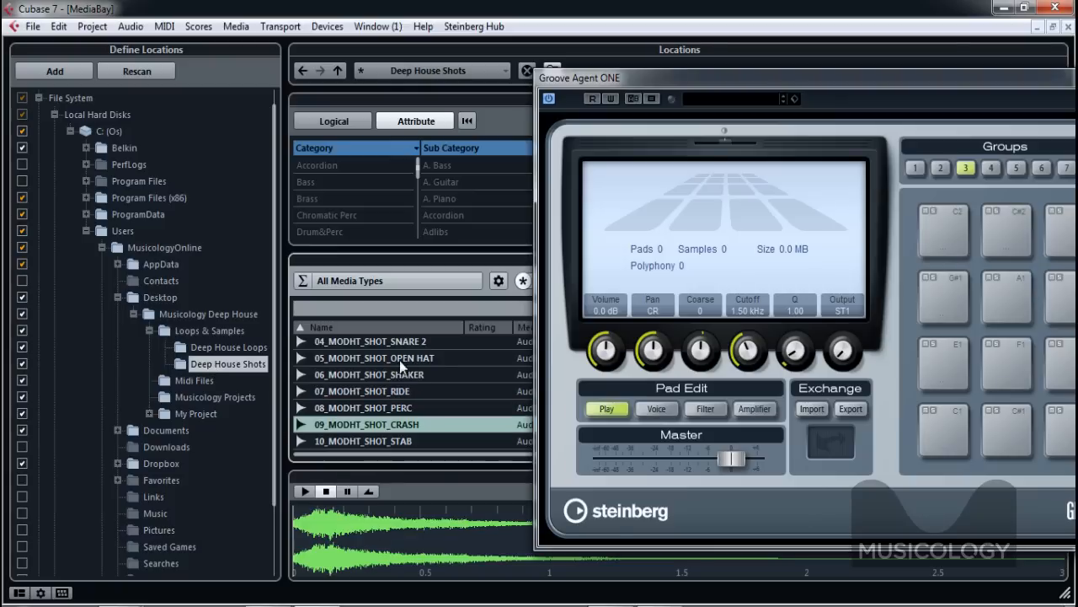
# Load 01_MODHT_SHOT_KICK onto Groove Agent pad C1 and 02_MODHT_SHOT_CLAP onto pad C#1
pyautogui.scroll(1, 430, 387)
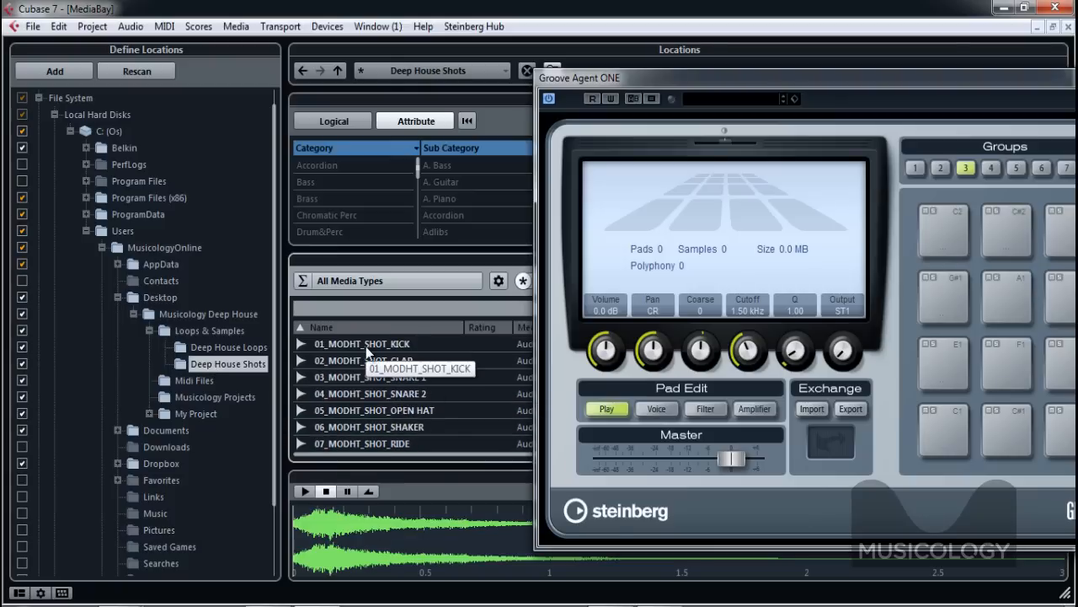
pyautogui.moveTo(365, 346); pyautogui.dragTo(940, 434)
pyautogui.click(940, 434)
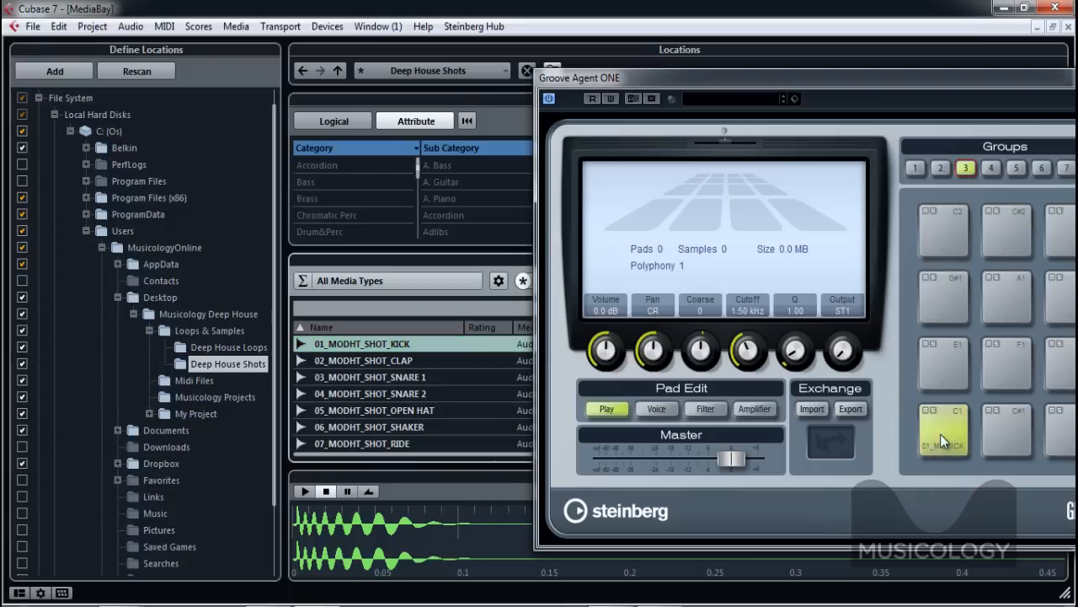
pyautogui.moveTo(382, 362); pyautogui.dragTo(997, 423)
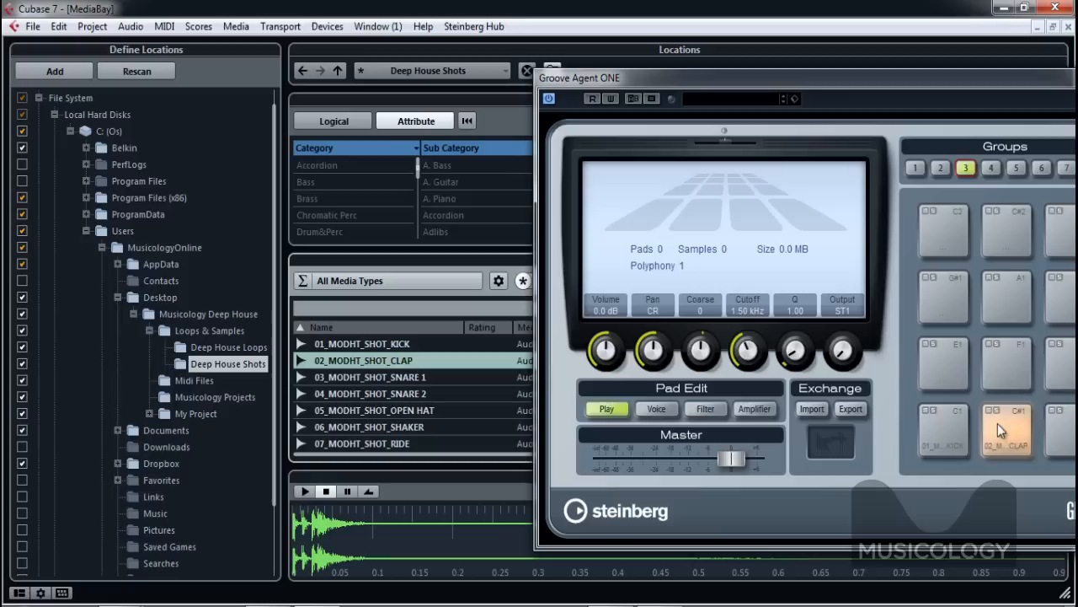
# Load 03_MODHT_SHOT_SNARE 1 onto Groove Agent pad D1 and 04_MODHT_SHOT_SNARE 2 onto pad D#1
pyautogui.moveTo(764, 77); pyautogui.dragTo(682, 77)
pyautogui.moveTo(388, 378); pyautogui.dragTo(987, 428)
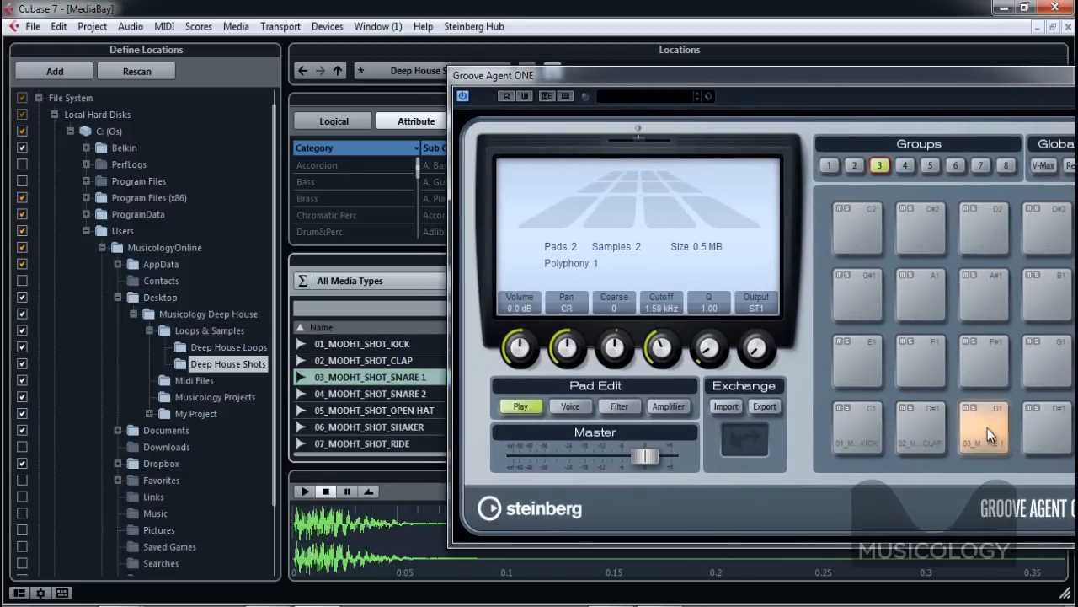
pyautogui.moveTo(385, 393); pyautogui.dragTo(1042, 428)
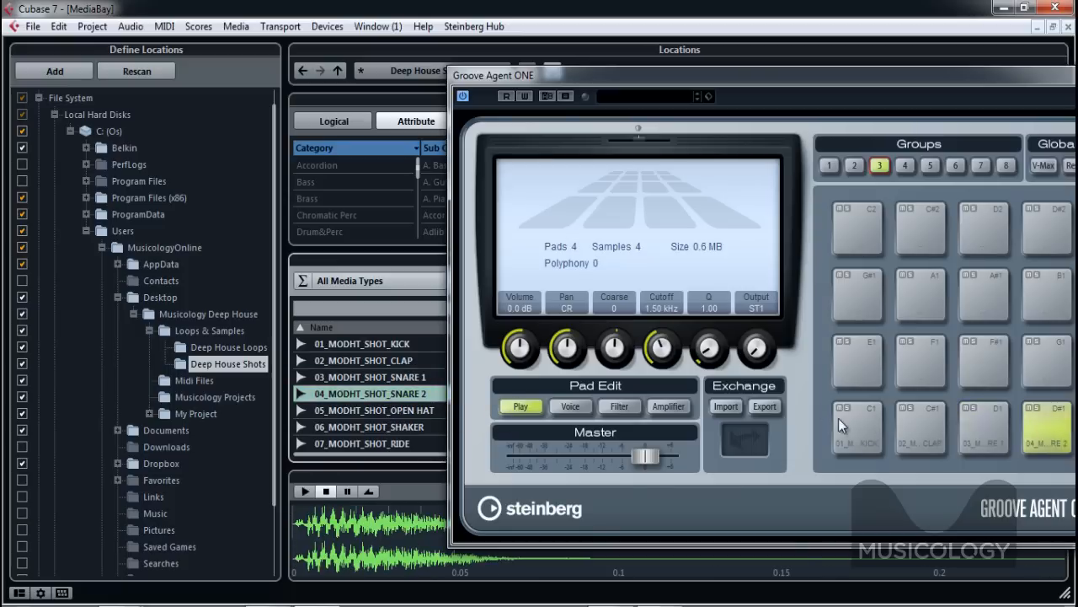
# Load the 05 open hat, 06 shaker and 07 ride shots onto Groove Agent pads E1, F1 and F#1
pyautogui.moveTo(408, 409); pyautogui.dragTo(846, 359)
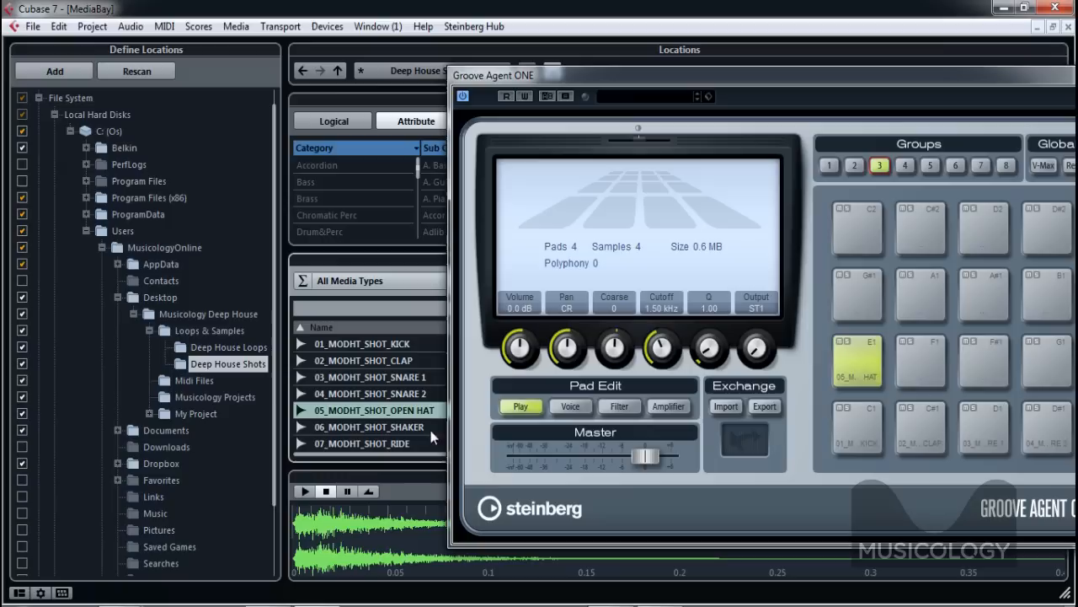
pyautogui.moveTo(399, 424); pyautogui.dragTo(915, 360)
pyautogui.click(394, 444)
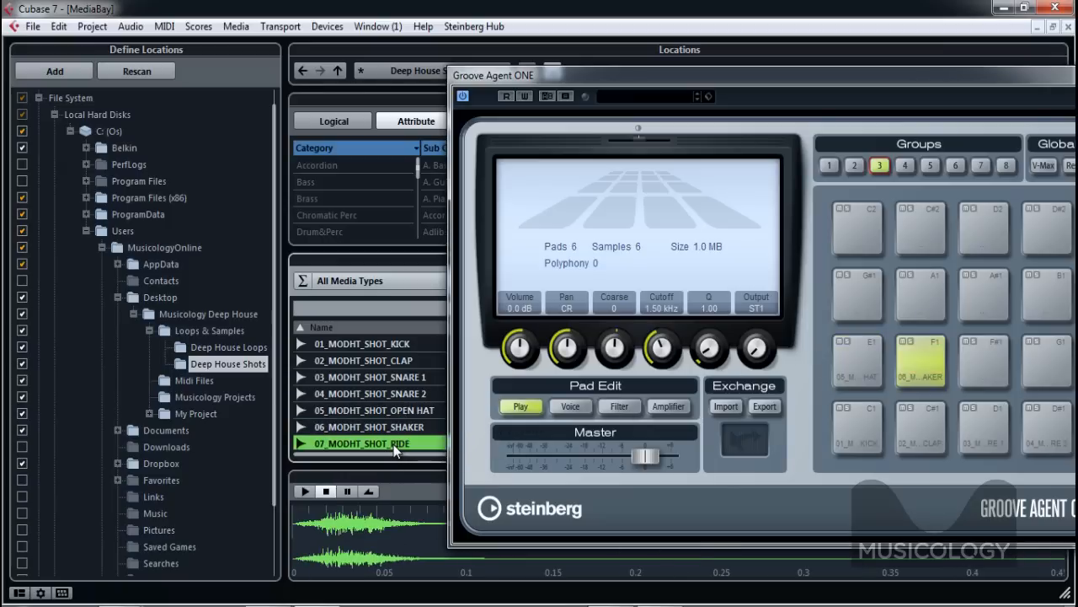
pyautogui.moveTo(396, 451); pyautogui.dragTo(981, 363)
# Load 08_MODHT_SHOT_PERC onto Groove Agent pad G1 and 09_MODHT_SHOT_CRASH onto pad G#1
pyautogui.scroll(-2, 403, 364)
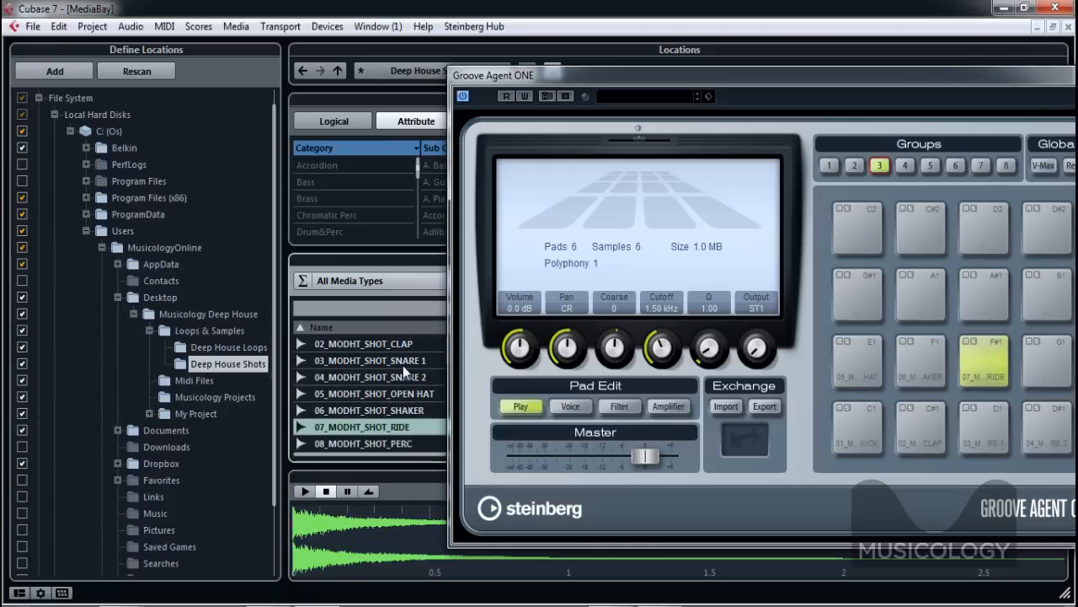
pyautogui.scroll(-1, 402, 364)
pyautogui.click(386, 410)
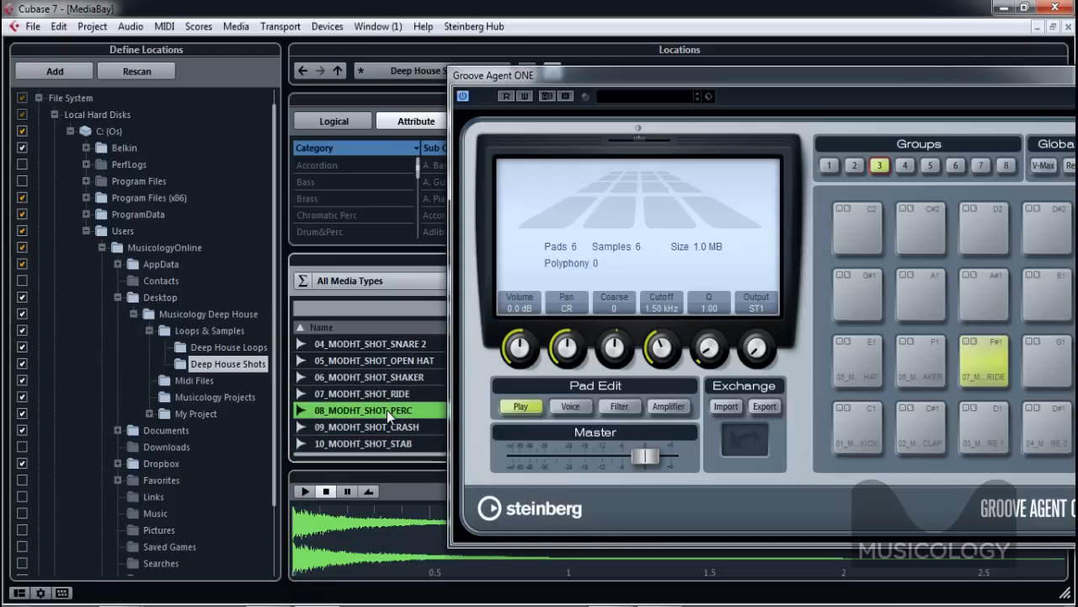
pyautogui.moveTo(388, 410); pyautogui.dragTo(1040, 360)
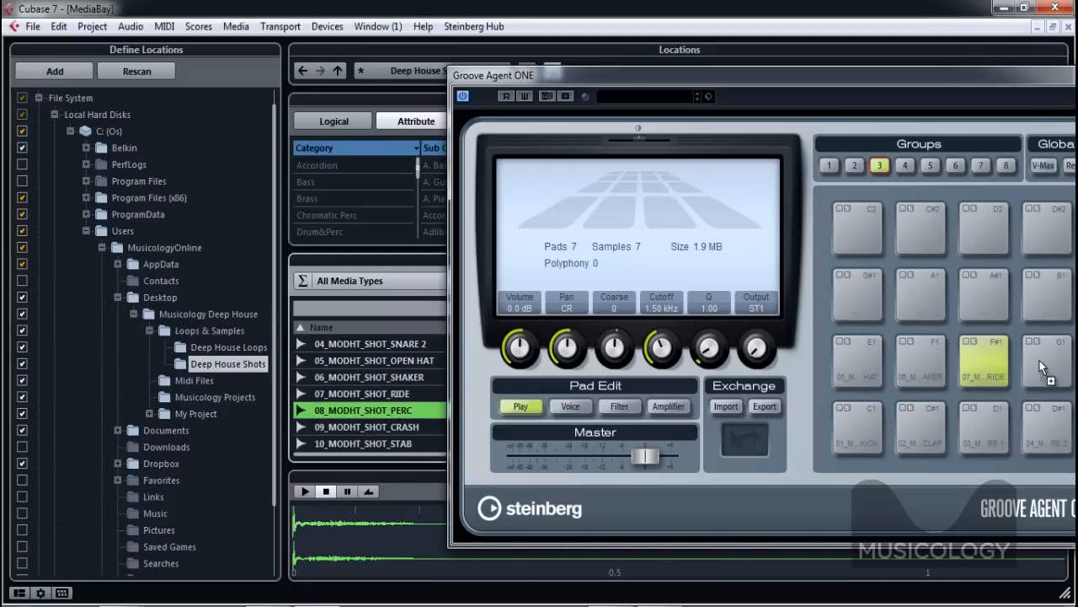
pyautogui.click(1042, 363)
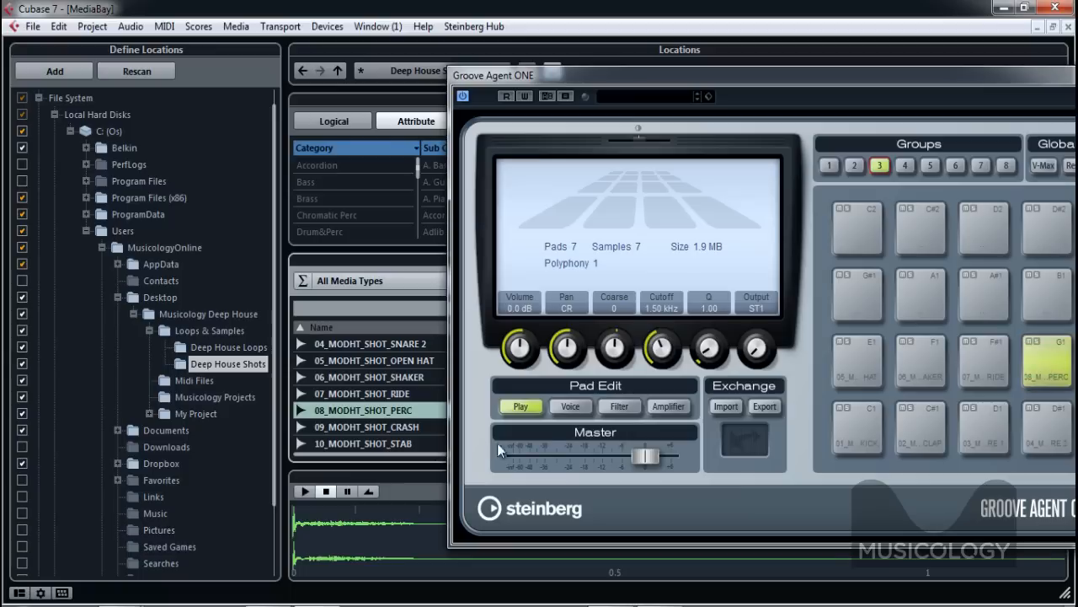
pyautogui.click(414, 428)
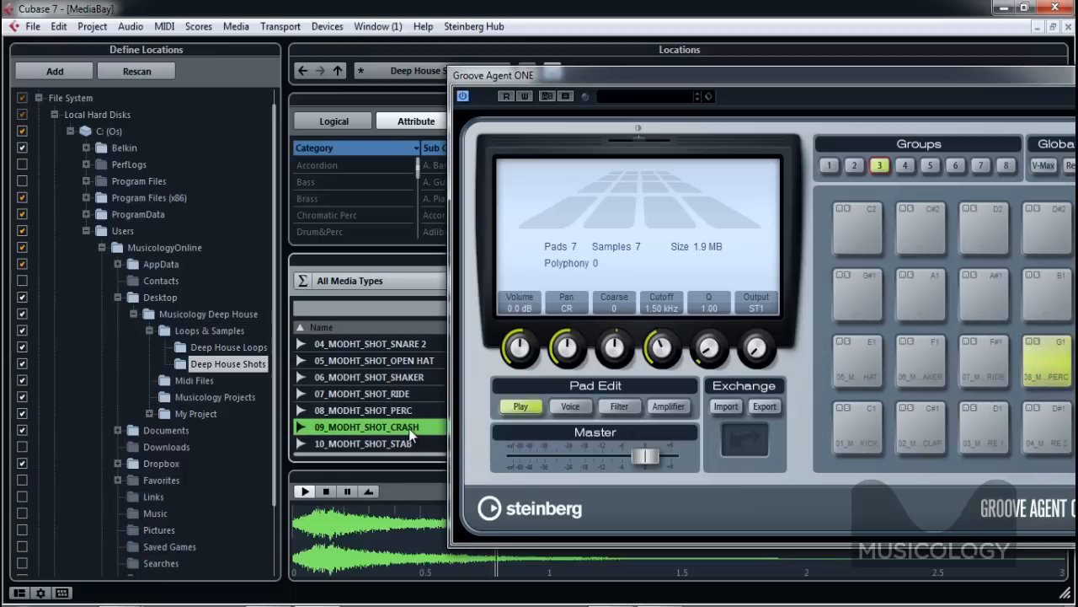
pyautogui.moveTo(702, 360); pyautogui.dragTo(851, 305)
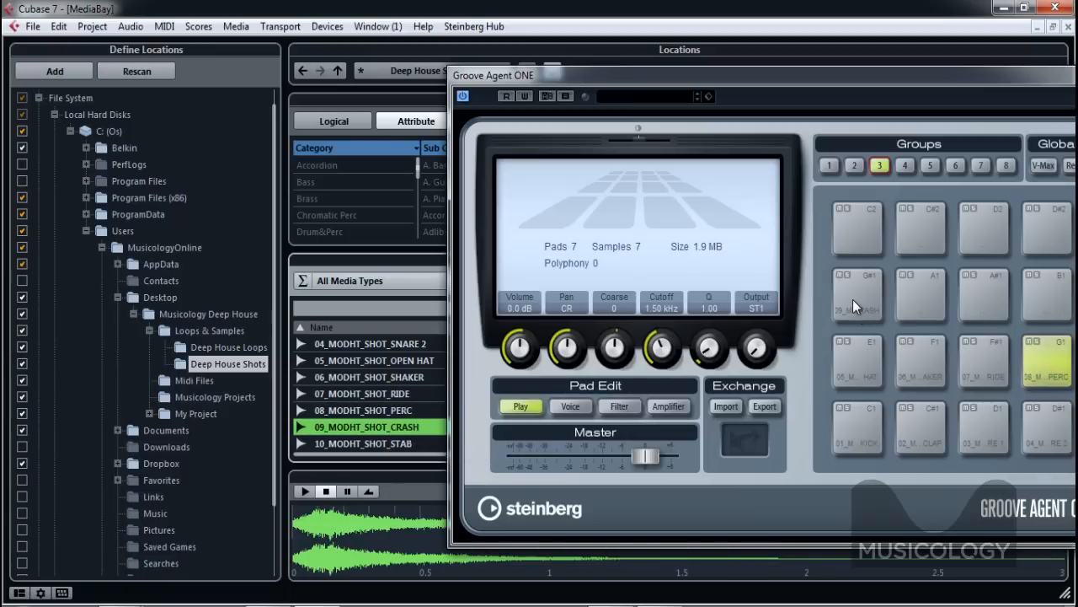
pyautogui.click(853, 300)
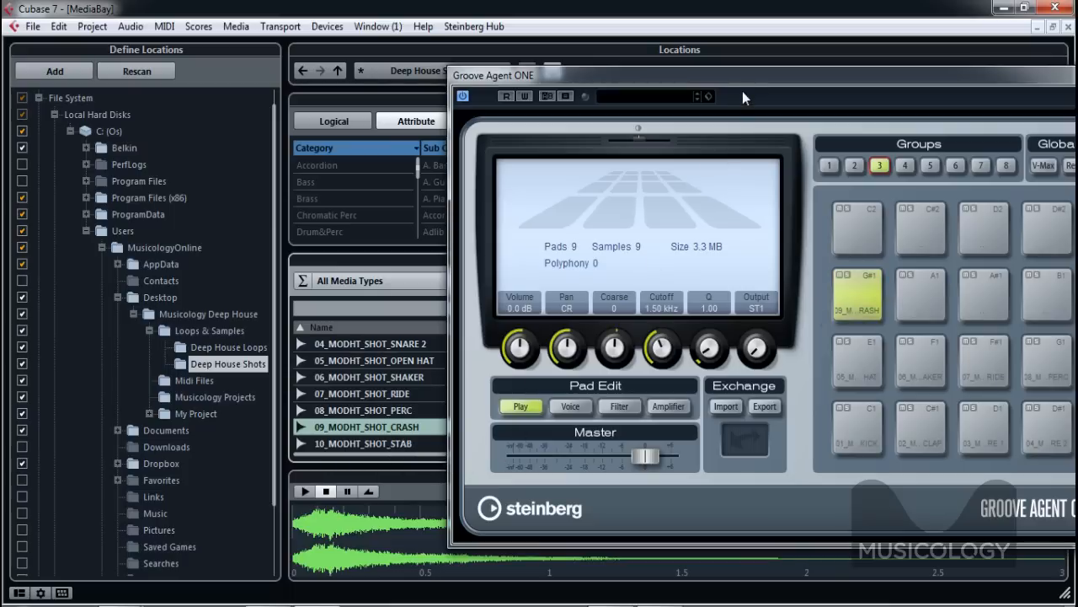
# Leave MediaBay and save the Groove Agent ONE kit as a preset named Musicology Deep House Drums
pyautogui.press('F5')
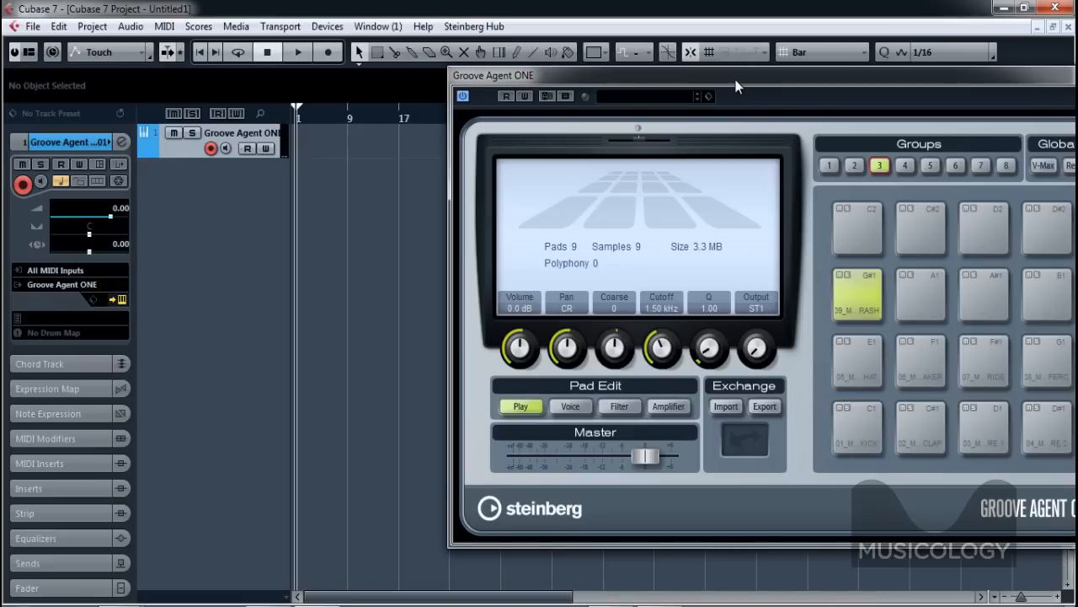
pyautogui.moveTo(742, 93); pyautogui.dragTo(570, 106)
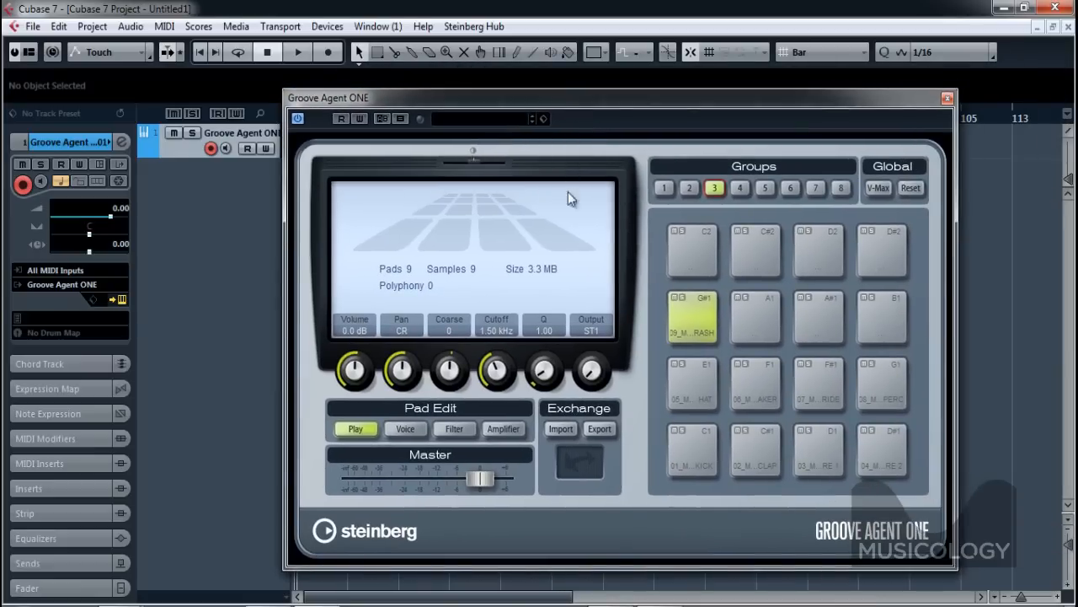
pyautogui.click(543, 119)
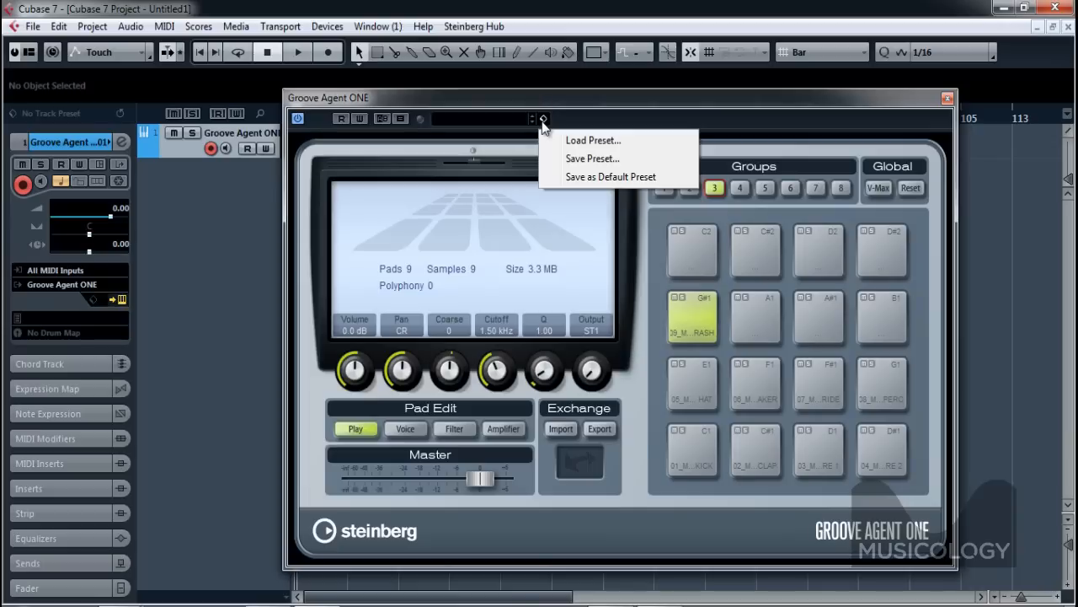
pyautogui.click(566, 158)
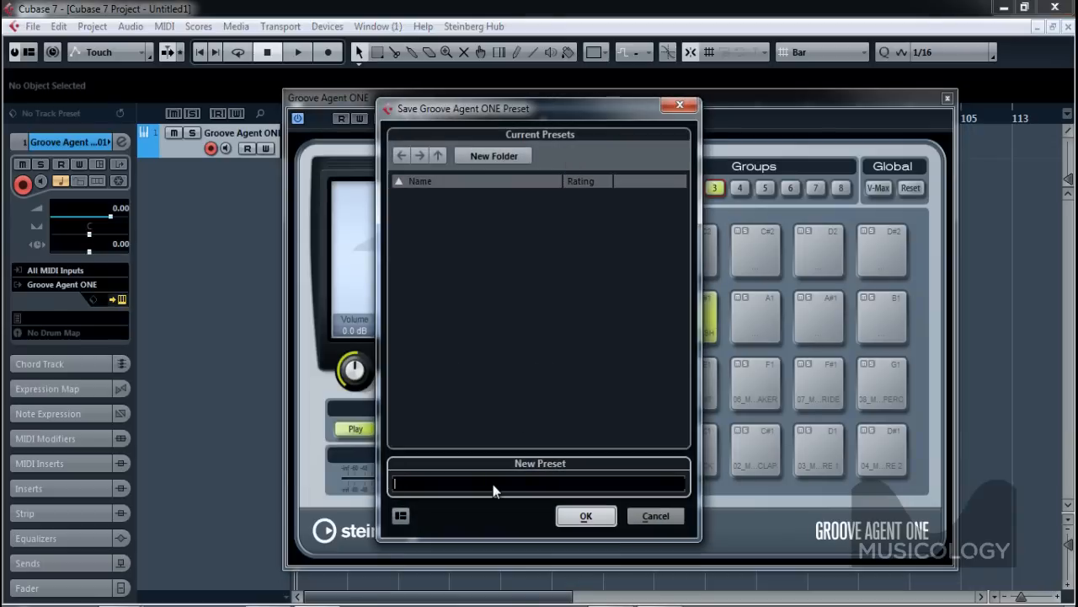
pyautogui.write('Musicology Deep House Drums')
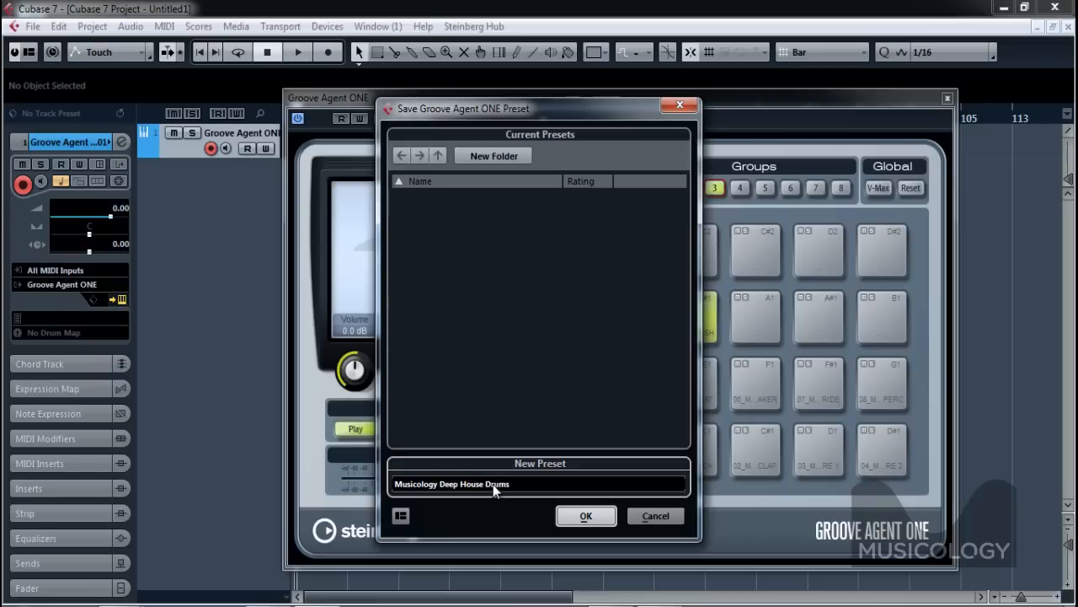
pyautogui.click(583, 517)
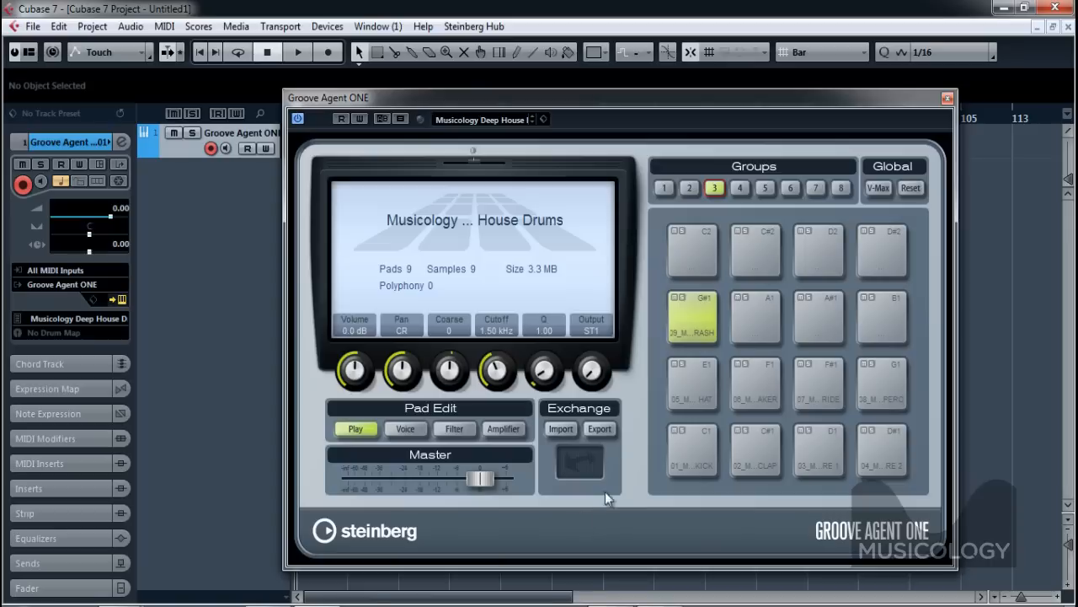
# Audition the kick, clap, both snare pads and the perc pad, and close the Groove Agent ONE window
pyautogui.click(687, 451)
pyautogui.click(755, 445)
pyautogui.click(807, 444)
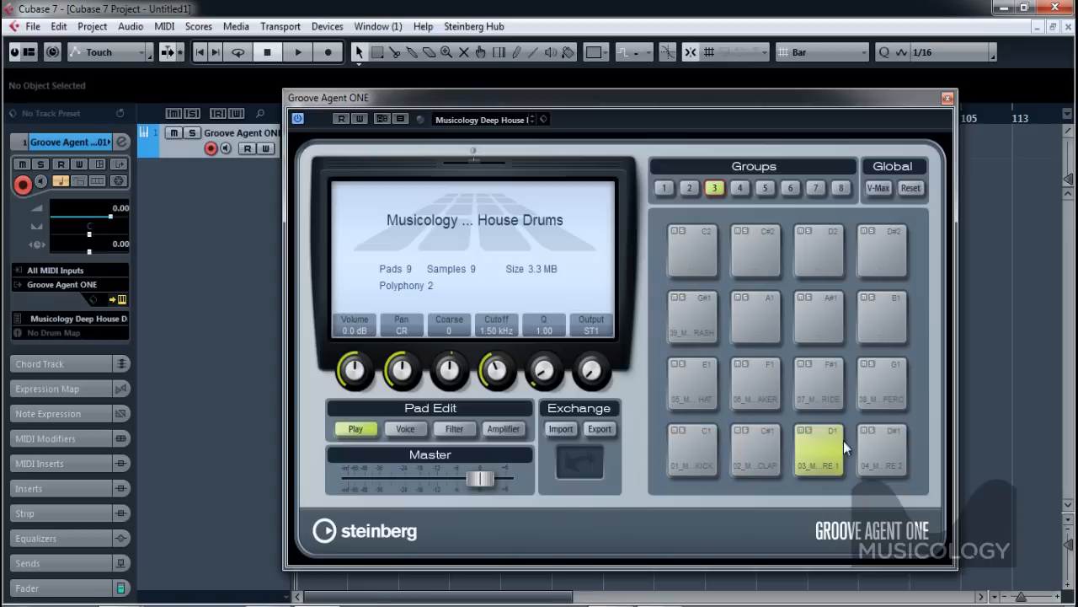
pyautogui.click(872, 434)
pyautogui.click(886, 394)
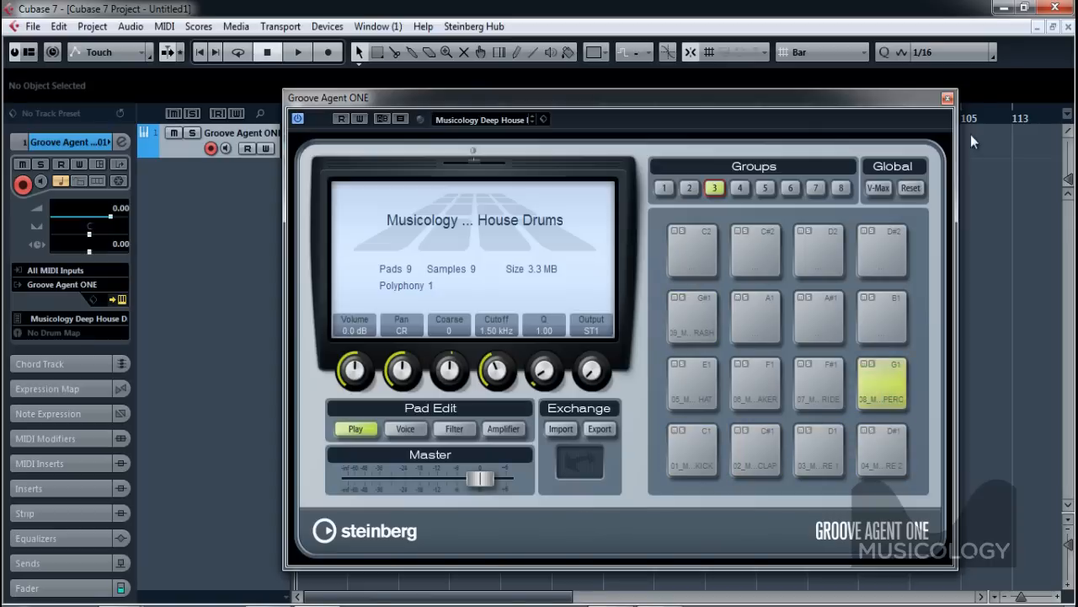
pyautogui.click(947, 97)
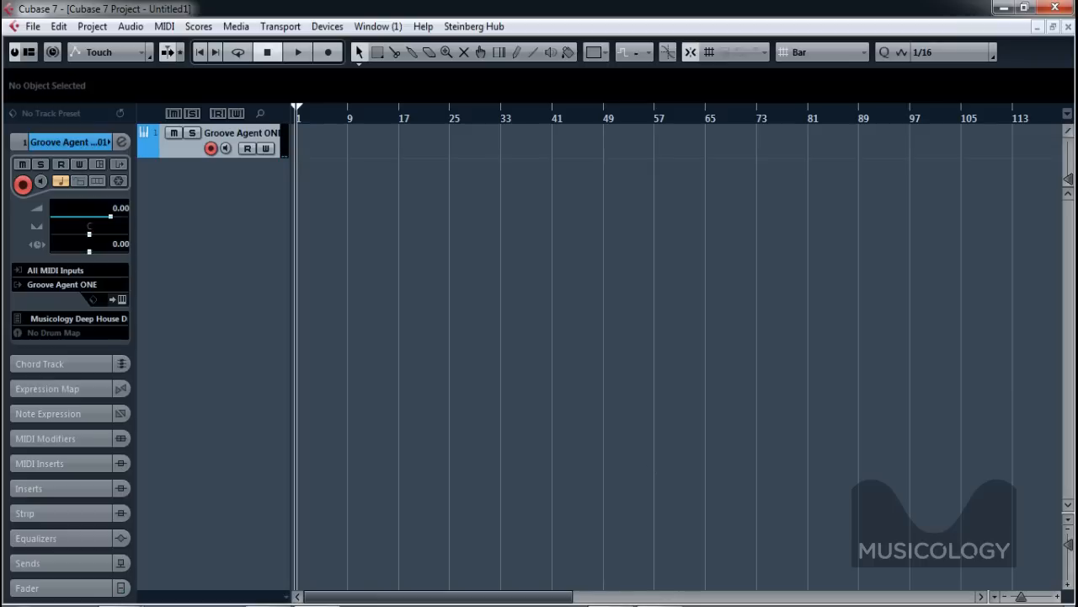
# Add eight instrument tracks to the project with Groove Agent ONE as their instrument
pyautogui.click(101, 31)
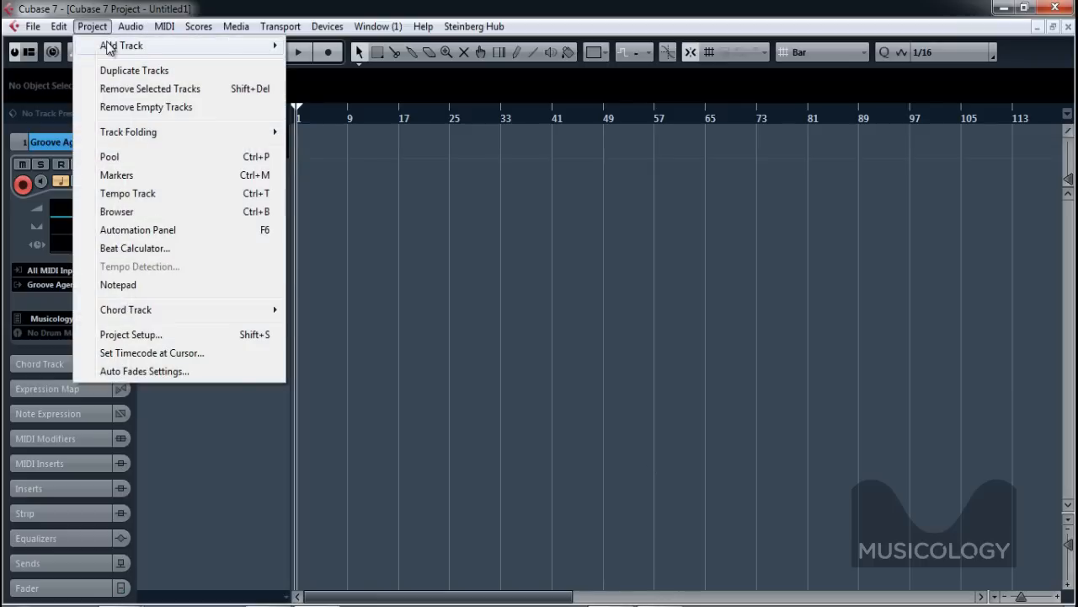
pyautogui.moveTo(118, 44)
pyautogui.click(343, 70)
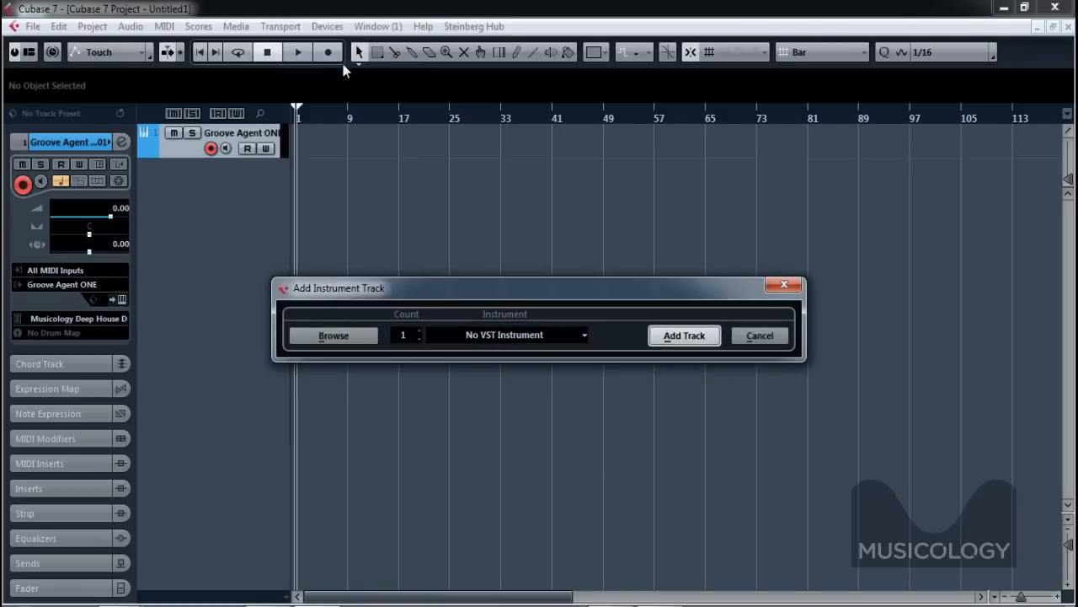
pyautogui.click(420, 332)
pyautogui.click(420, 331)
pyautogui.click(420, 332)
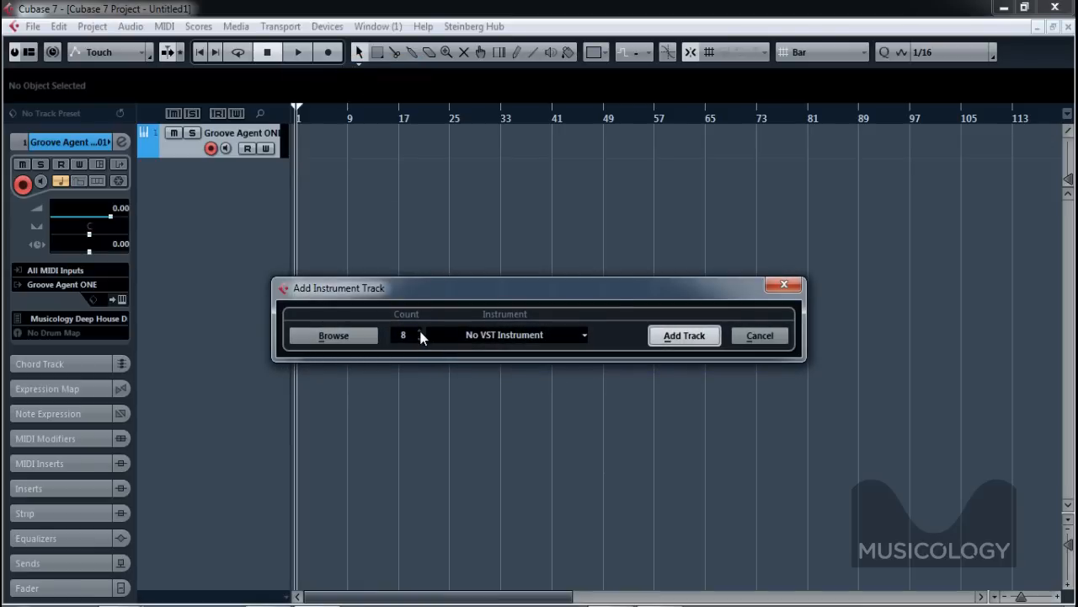
pyautogui.click(585, 336)
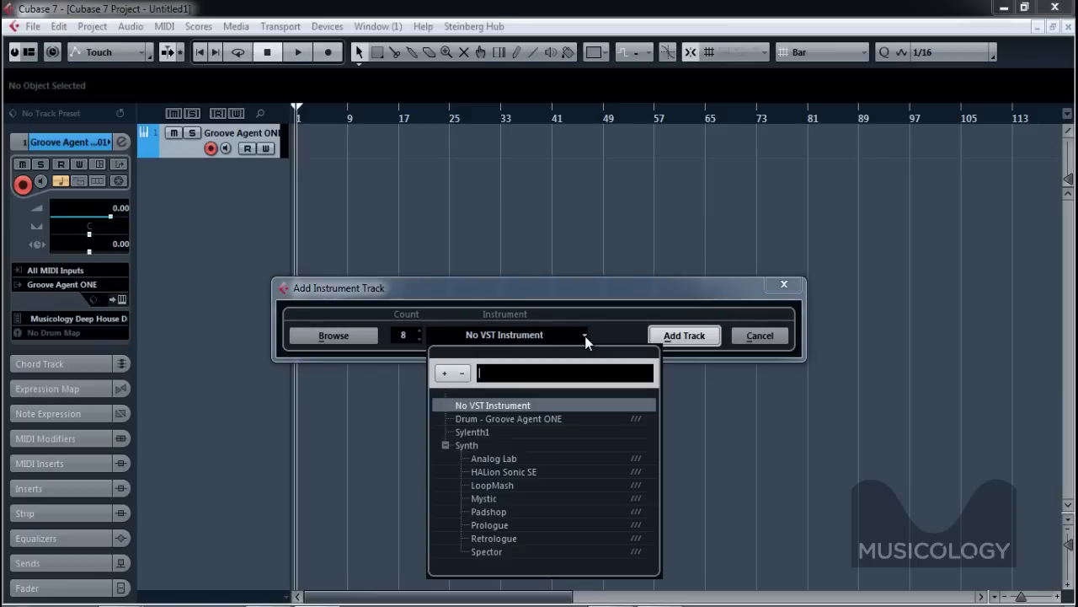
pyautogui.click(525, 418)
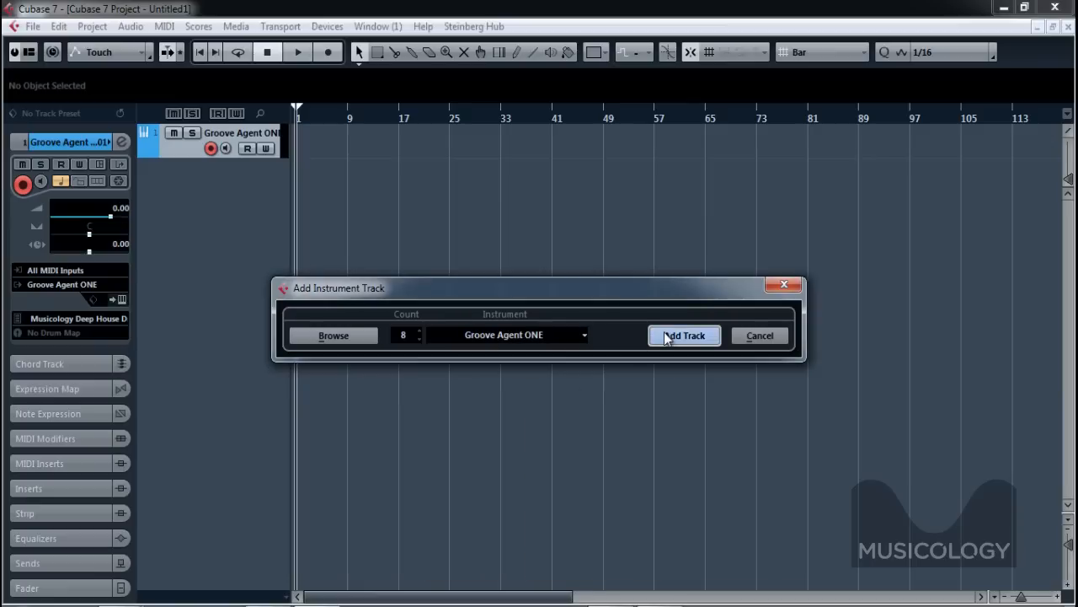
pyautogui.click(669, 336)
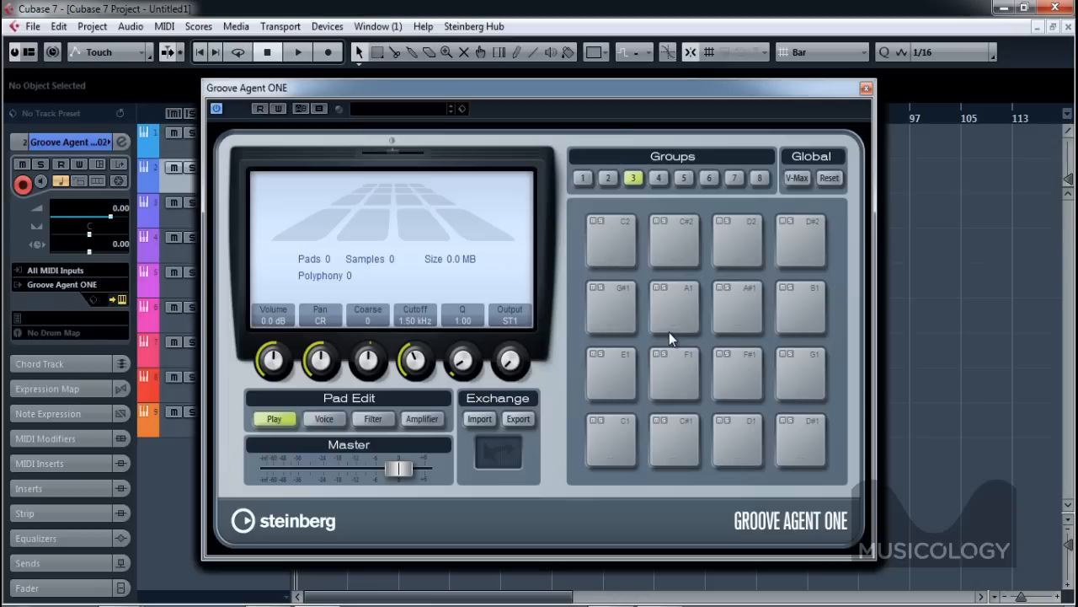
# Load the Musicology Deep House Drums preset into the first two new Groove Agent ONE instances, closing each window once loaded
pyautogui.click(461, 109)
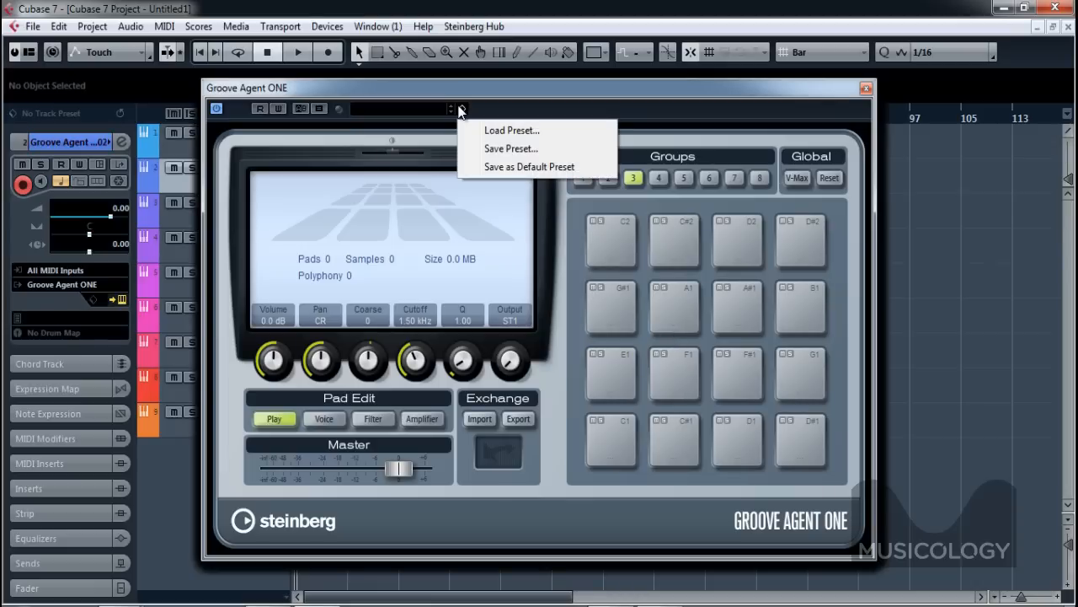
pyautogui.click(487, 132)
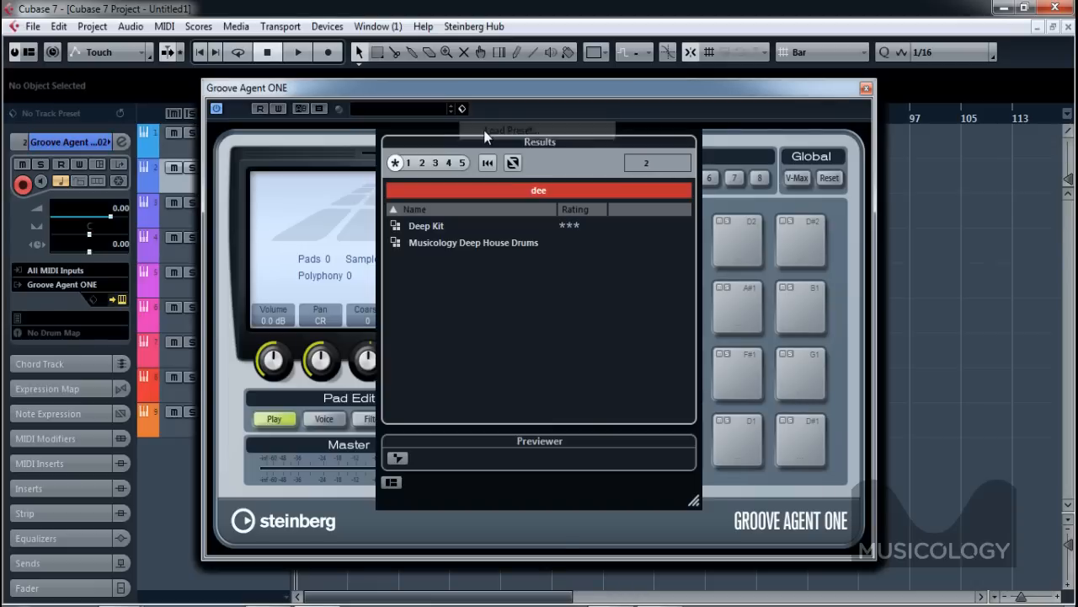
pyautogui.doubleClick(457, 243)
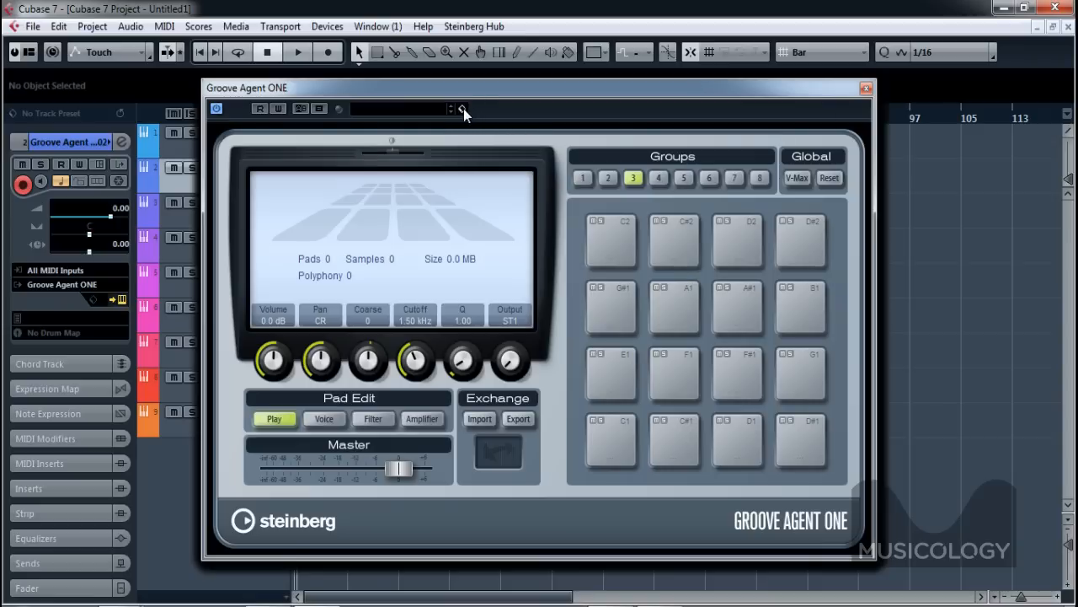
pyautogui.click(461, 109)
pyautogui.click(475, 129)
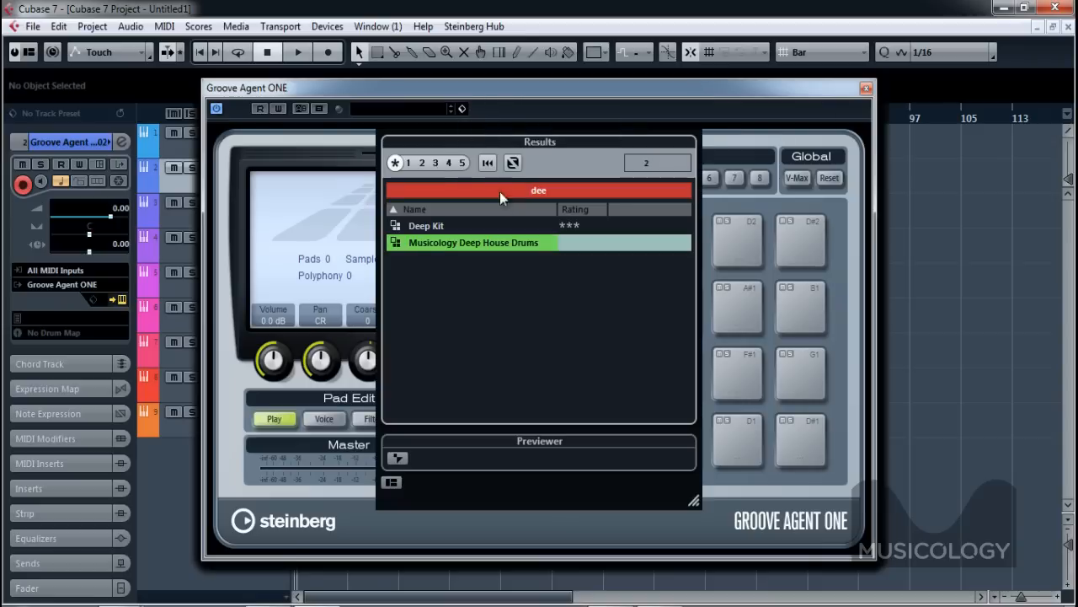
pyautogui.doubleClick(498, 242)
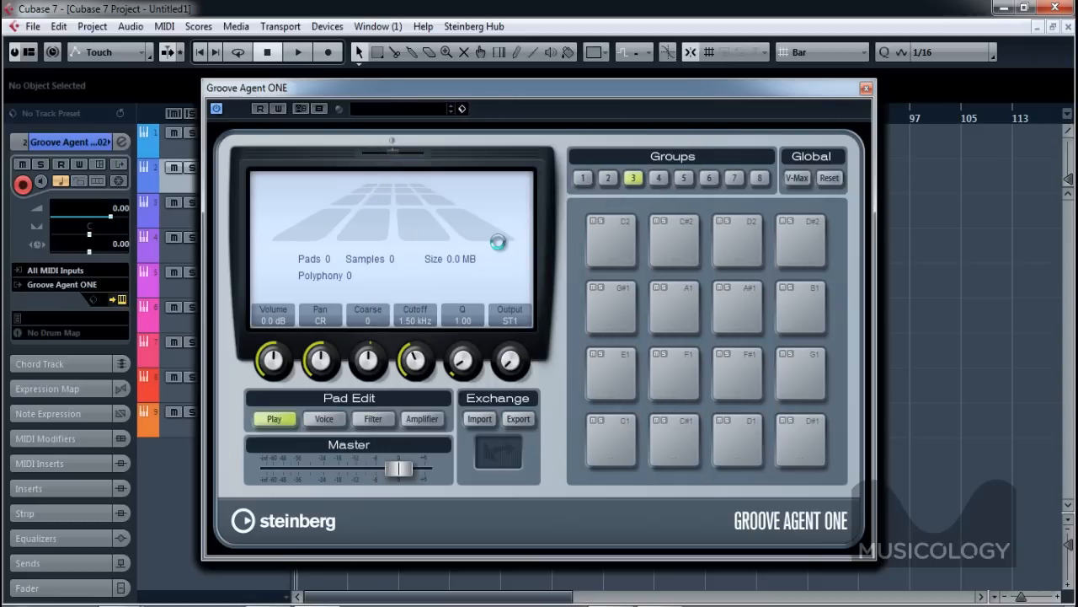
pyautogui.click(869, 87)
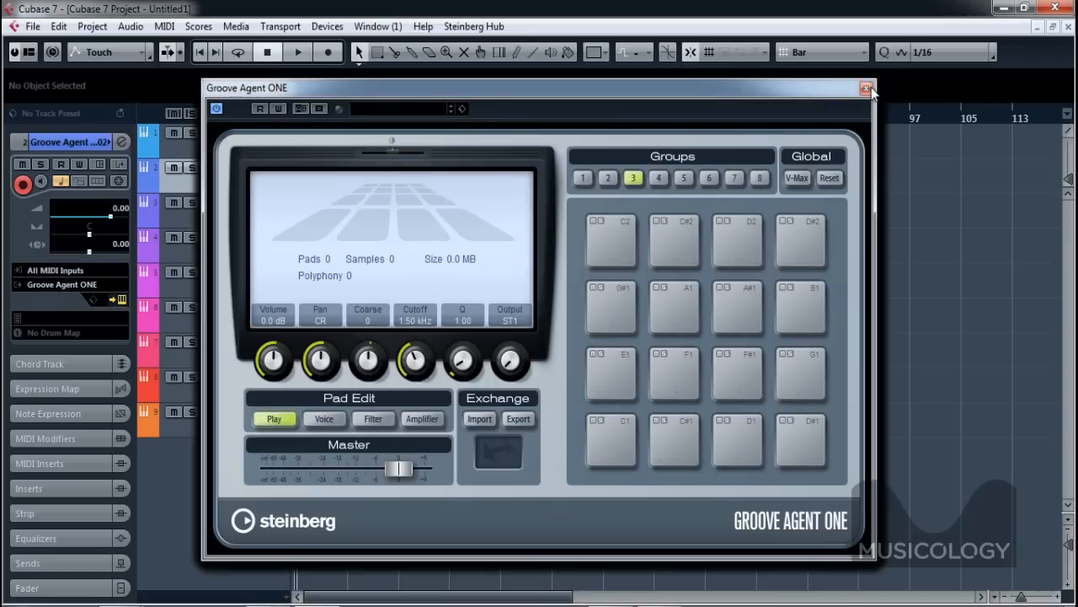
# Load the Musicology Deep House Drums preset into the third and fourth new Groove Agent ONE instances, closing each window once loaded
pyautogui.click(461, 108)
pyautogui.click(473, 130)
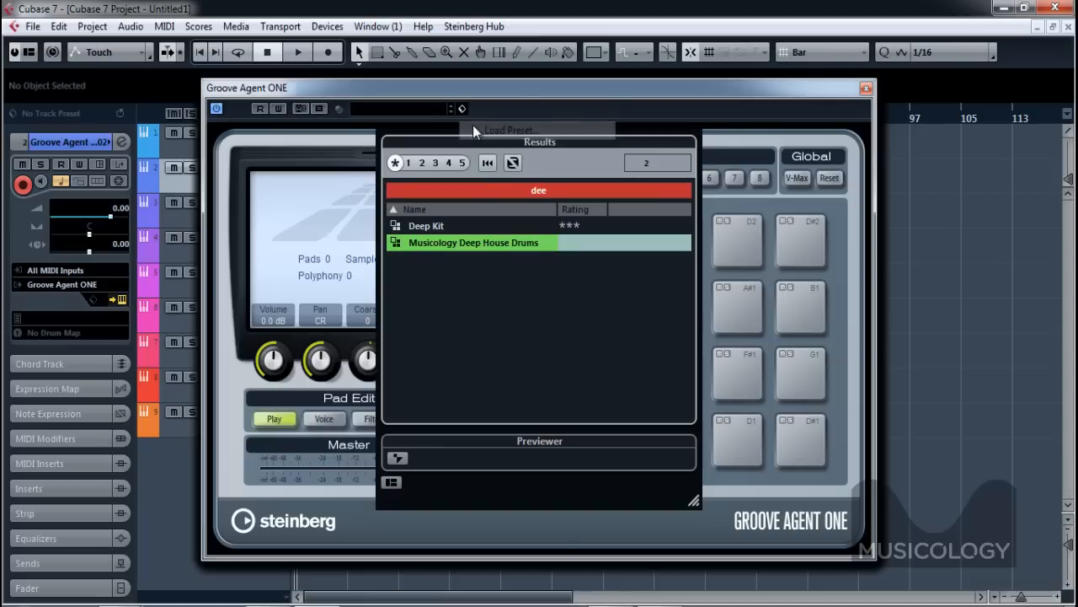
pyautogui.doubleClick(461, 243)
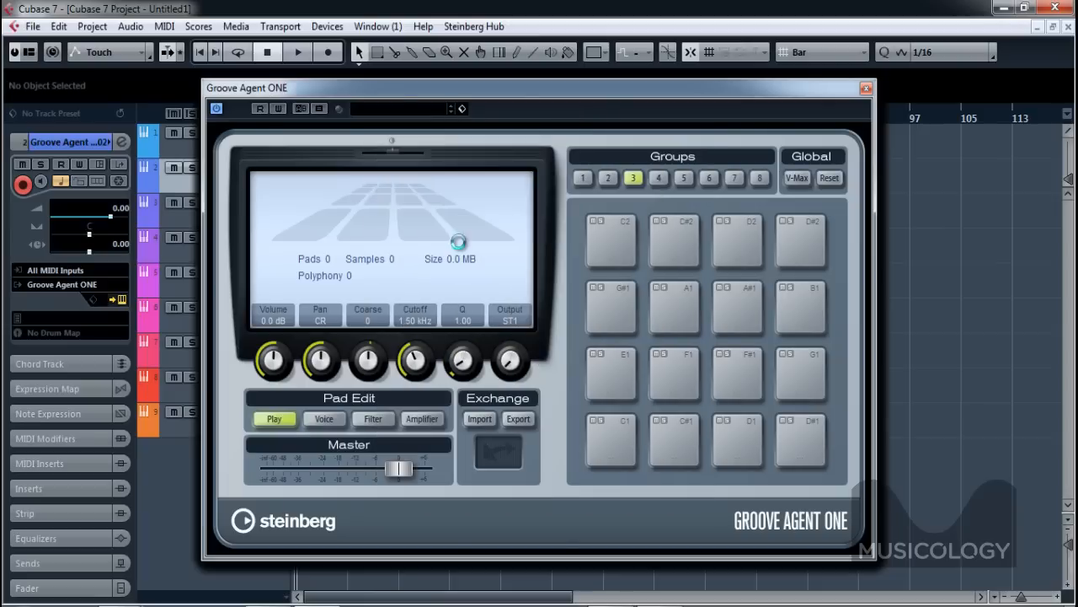
pyautogui.click(863, 89)
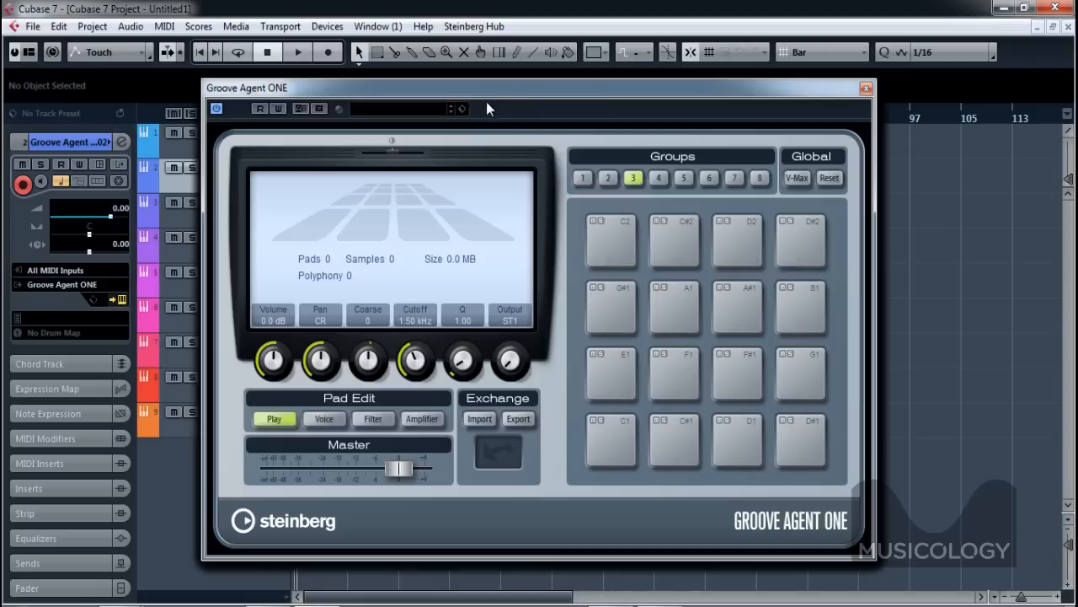
pyautogui.click(461, 108)
pyautogui.click(492, 131)
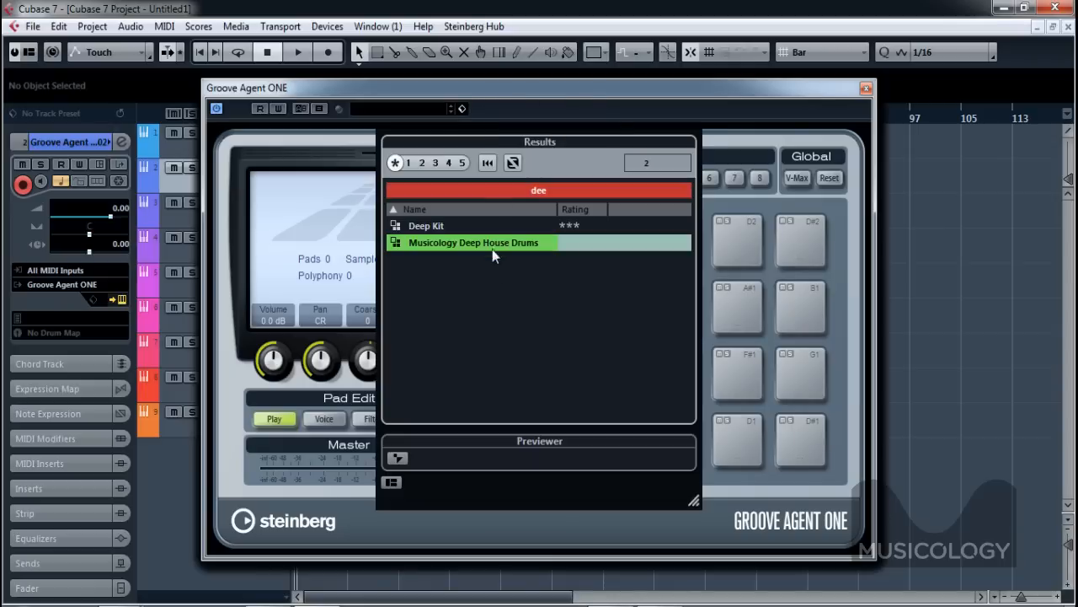
pyautogui.doubleClick(492, 243)
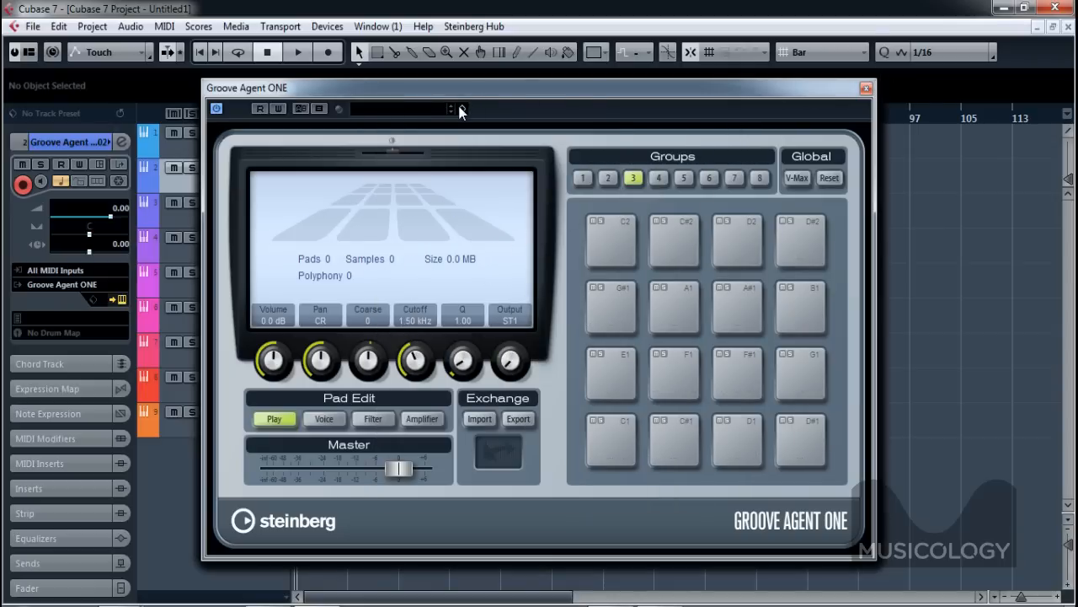
# Load the Musicology Deep House Drums preset into the fifth and sixth new Groove Agent ONE instances
pyautogui.click(461, 110)
pyautogui.click(487, 131)
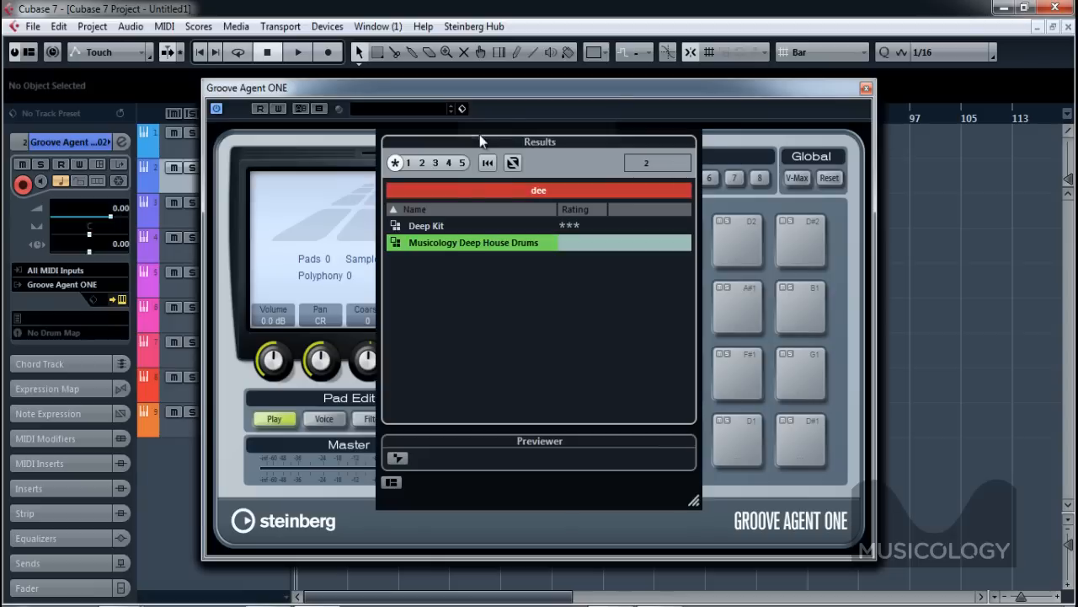
pyautogui.doubleClick(485, 242)
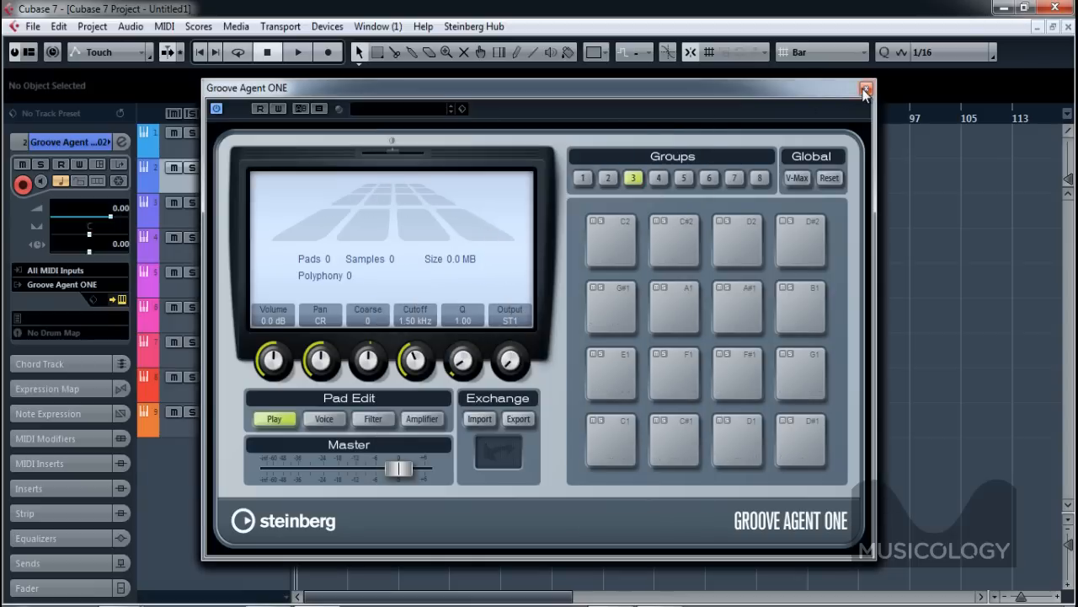
pyautogui.click(461, 110)
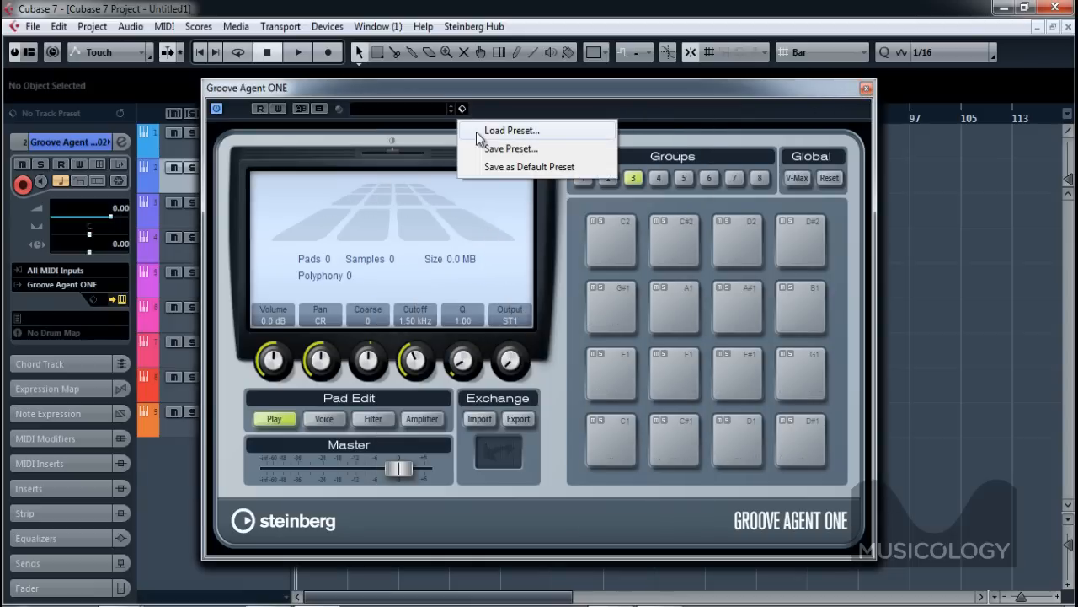
pyautogui.click(488, 132)
pyautogui.doubleClick(485, 242)
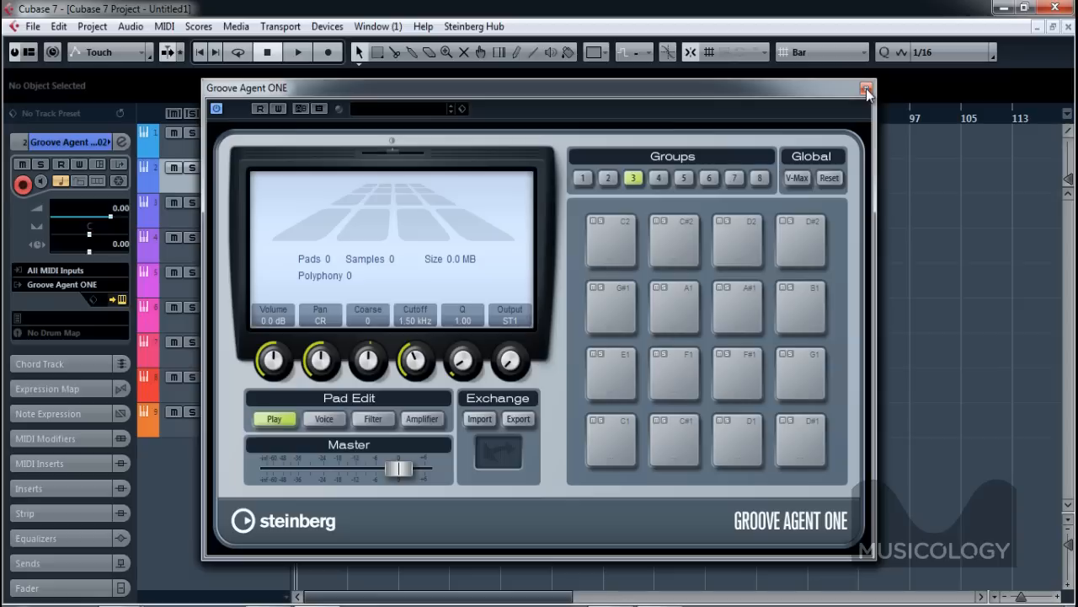
# Load the Musicology Deep House Drums preset into the last two new Groove Agent ONE instances, ending with track 2
pyautogui.click(462, 110)
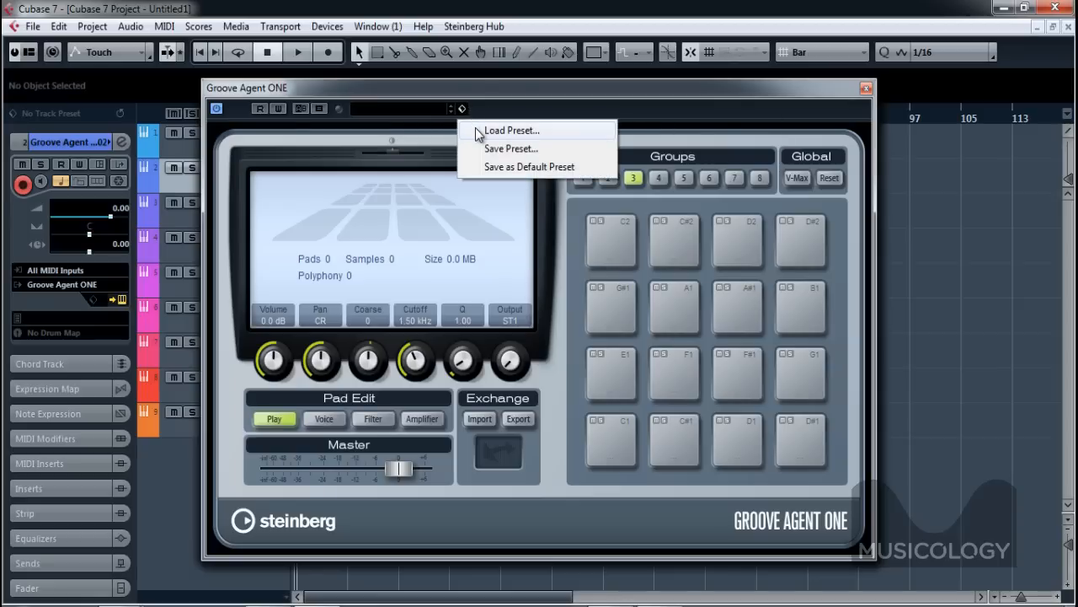
pyautogui.click(478, 132)
pyautogui.doubleClick(514, 246)
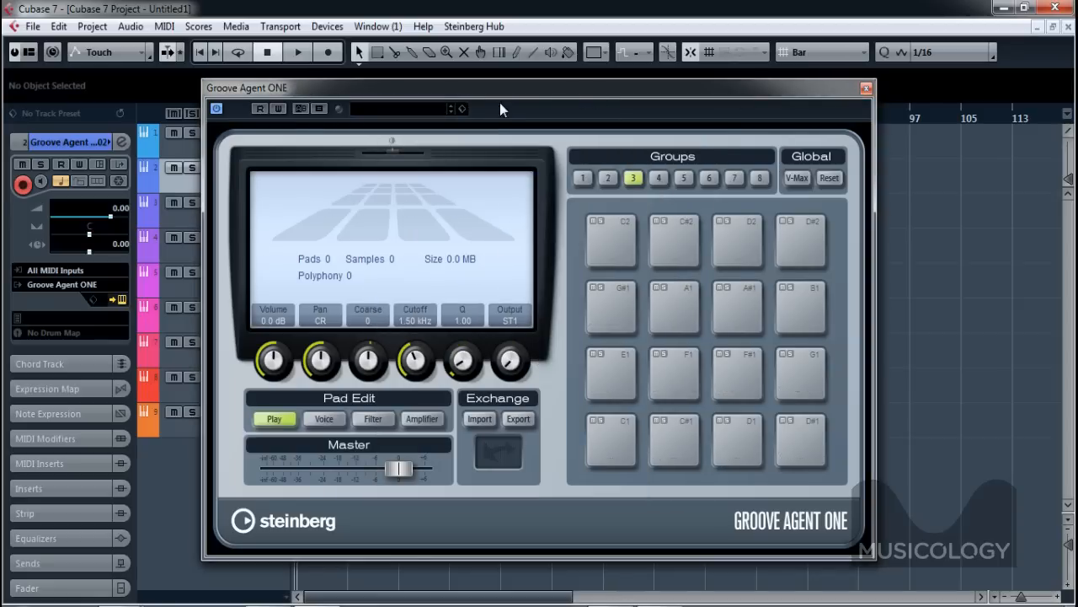
pyautogui.click(462, 109)
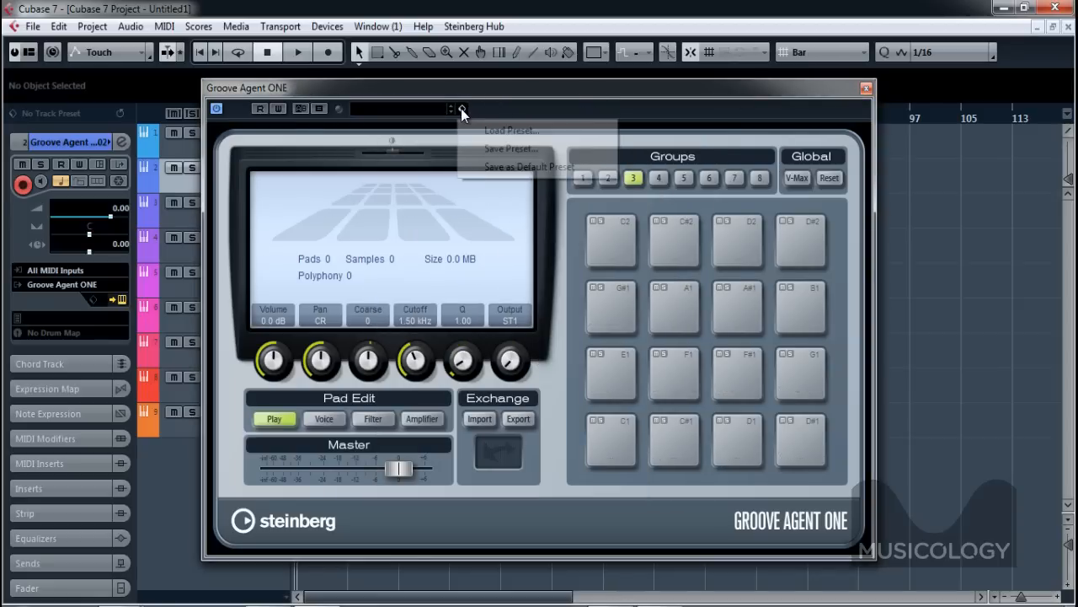
pyautogui.click(486, 132)
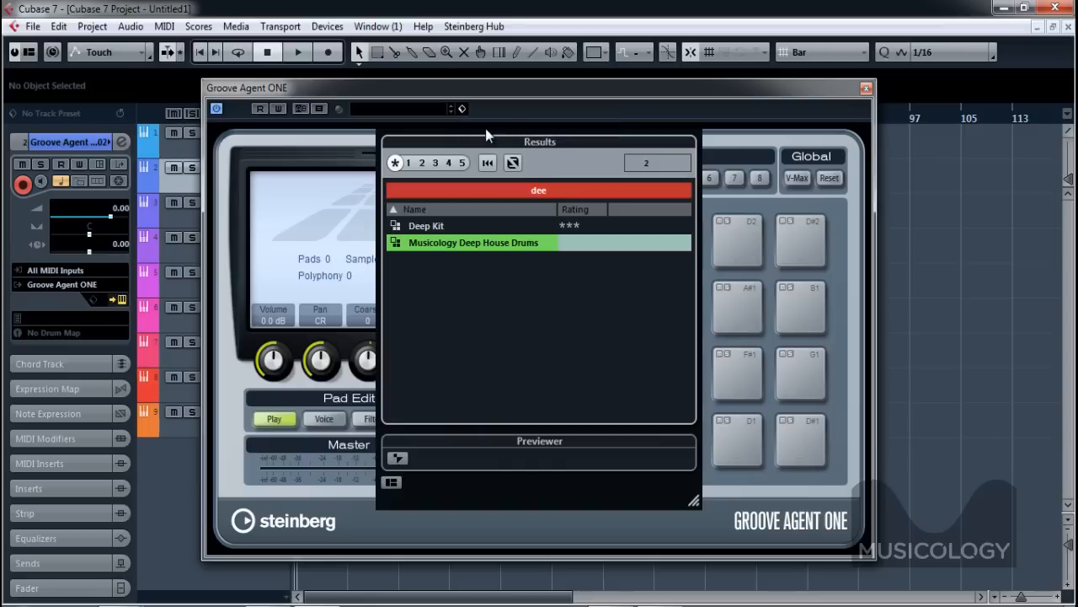
pyautogui.doubleClick(461, 242)
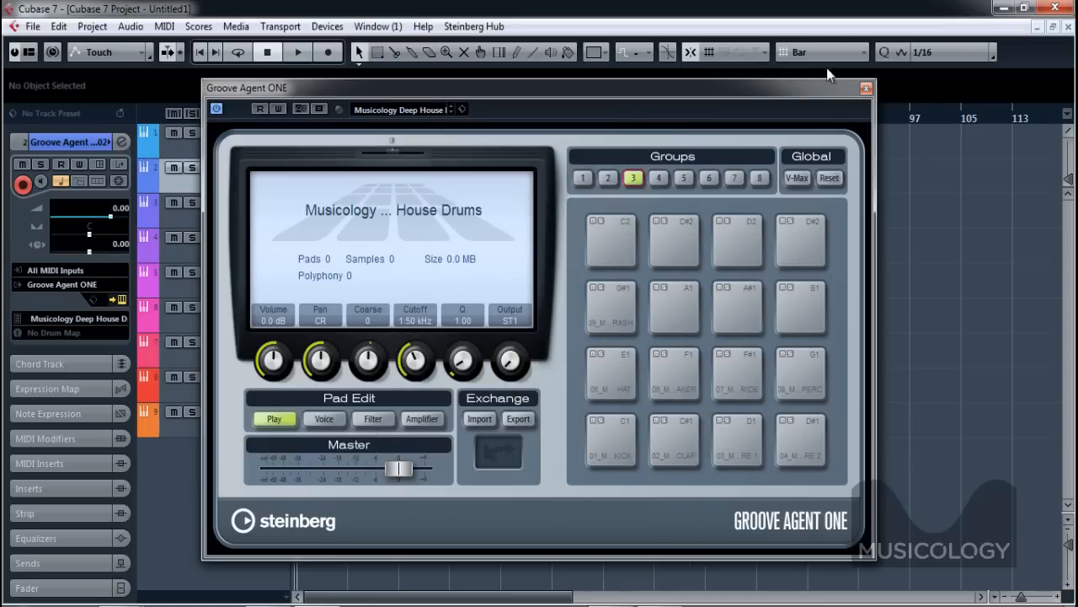
# Widen the track list to show the full track controls, and rename tracks 1 and 2 as Kick and Clap
pyautogui.click(866, 88)
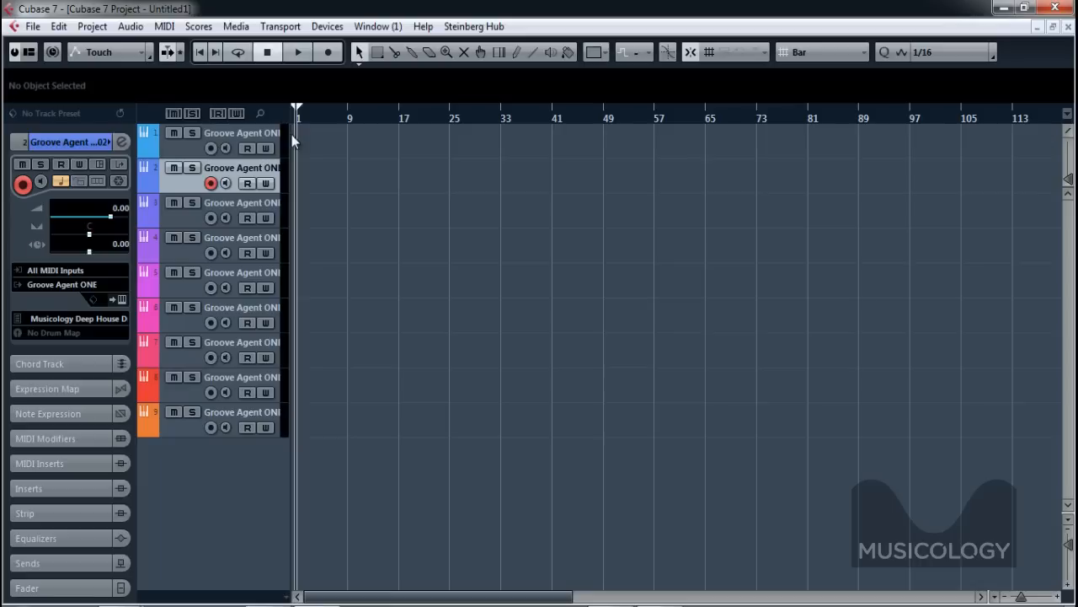
pyautogui.moveTo(290, 134); pyautogui.dragTo(371, 139)
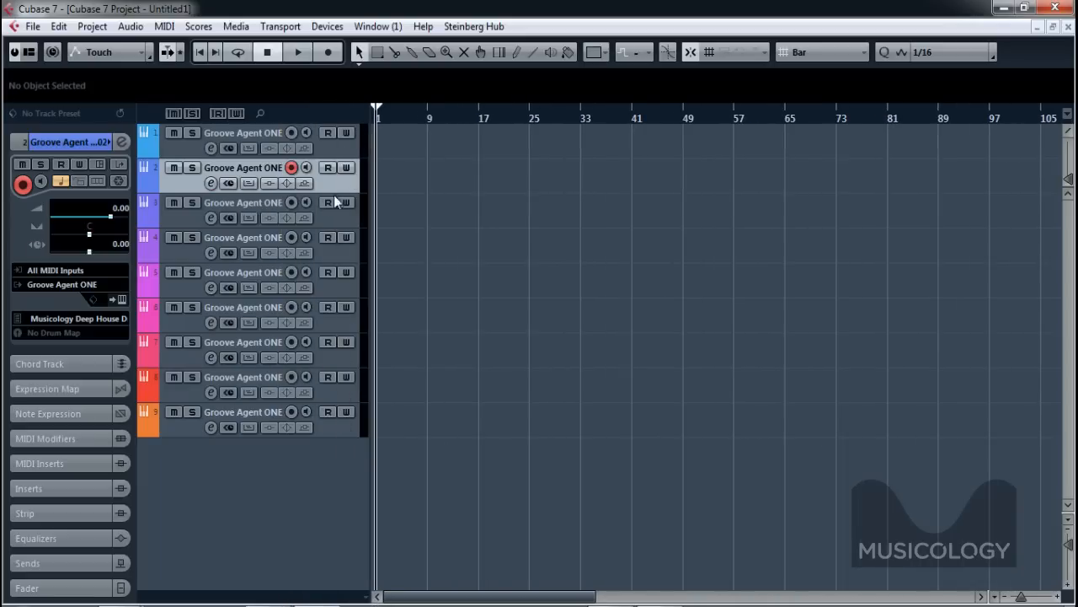
pyautogui.doubleClick(282, 133)
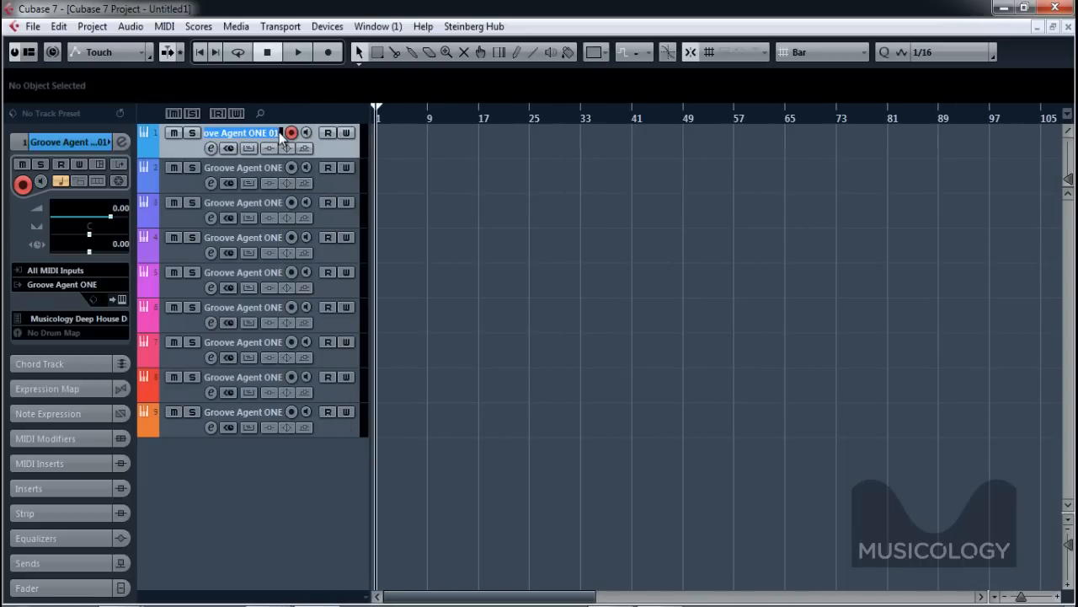
pyautogui.press('BackSpace')
pyautogui.write('Kick')
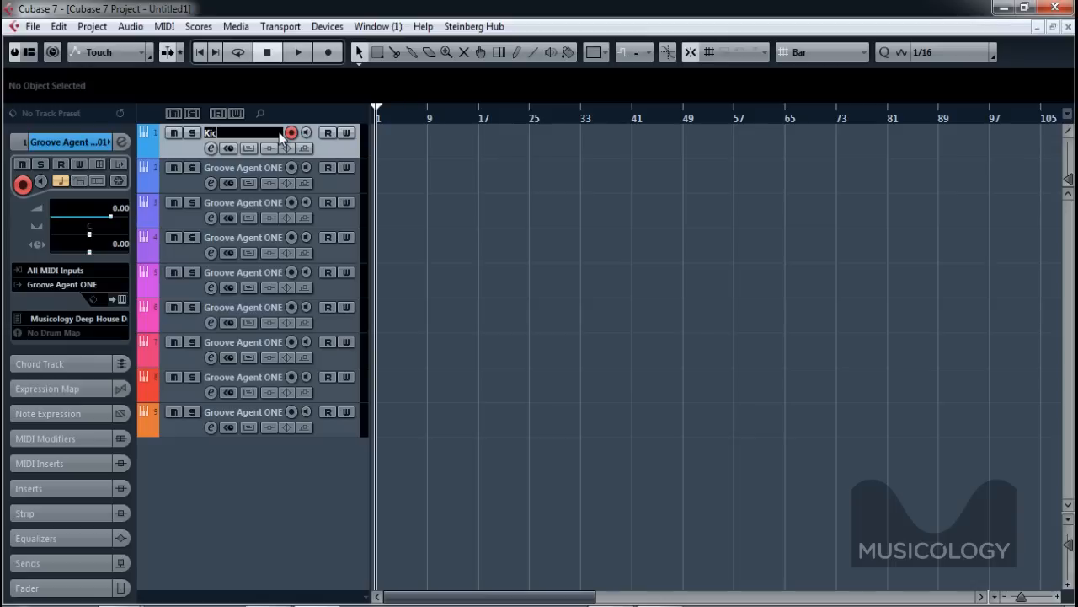
pyautogui.doubleClick(278, 169)
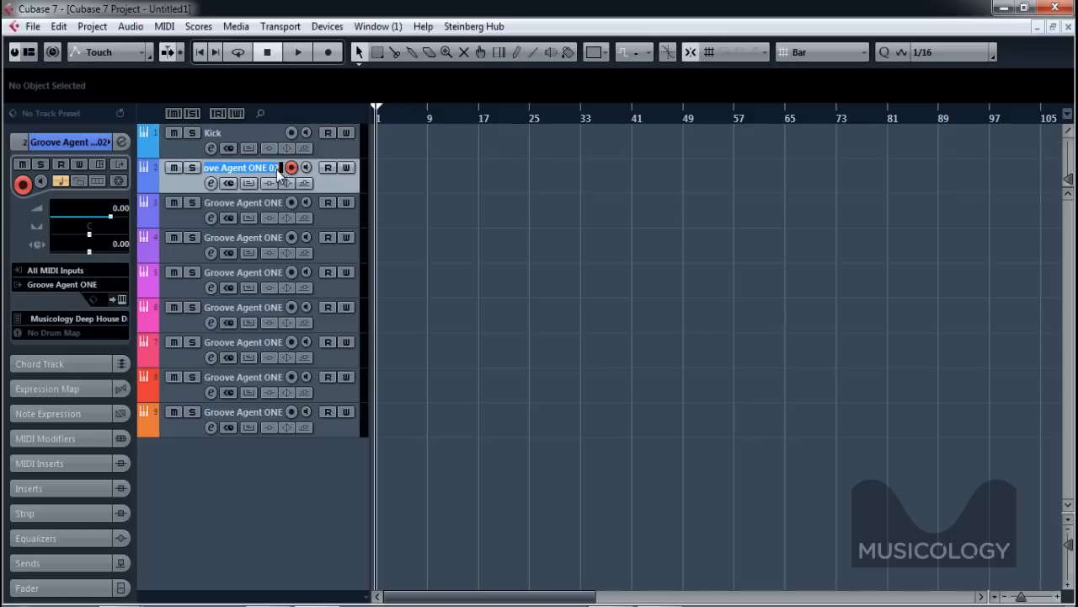
pyautogui.press('BackSpace')
pyautogui.write('C')
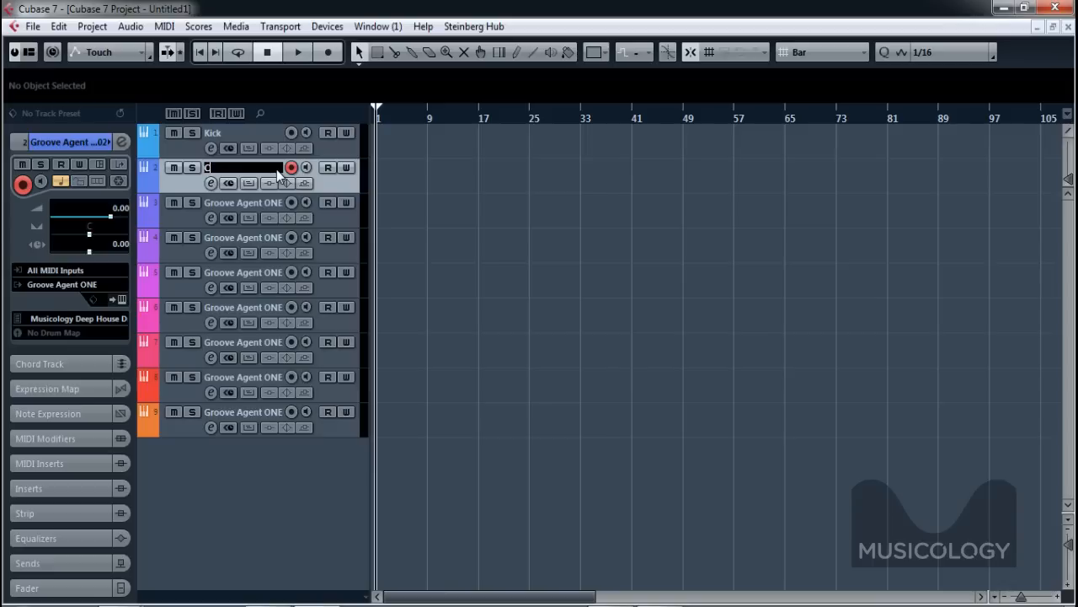
pyautogui.write('lap')
pyautogui.press('Return')
# Rename tracks 3 and 4 as Snare 1 and Snare 2
pyautogui.doubleClick(279, 204)
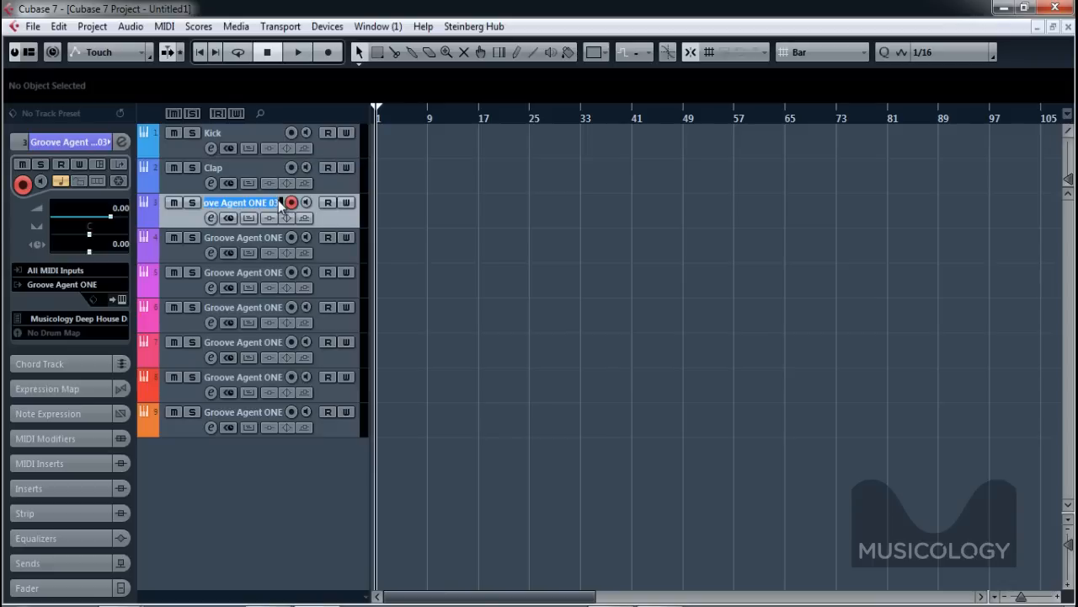
pyautogui.press('BackSpace')
pyautogui.write('S')
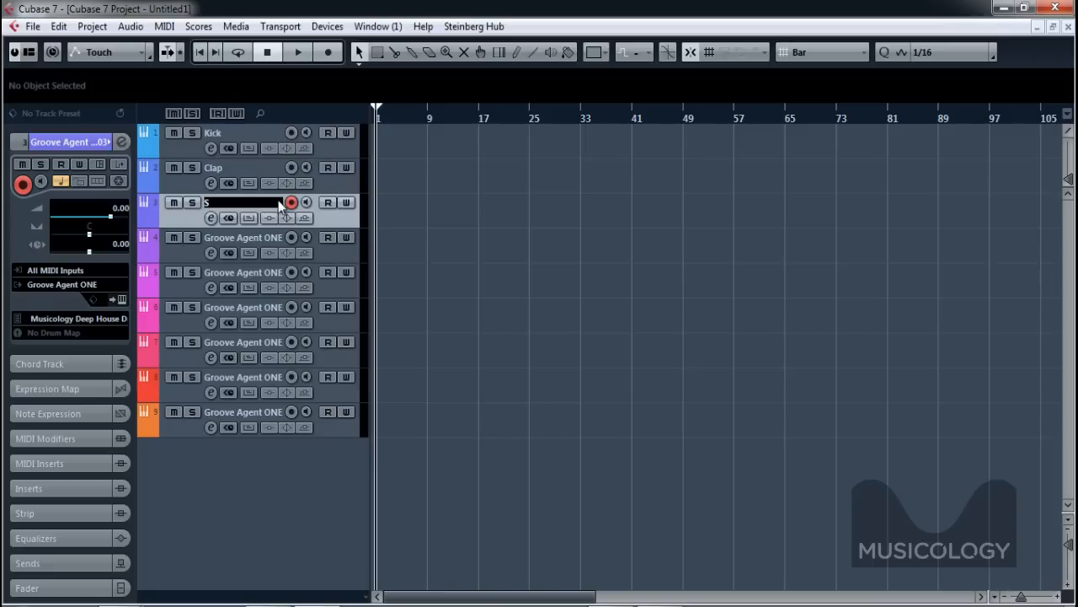
pyautogui.write('nare 1')
pyautogui.press('Return')
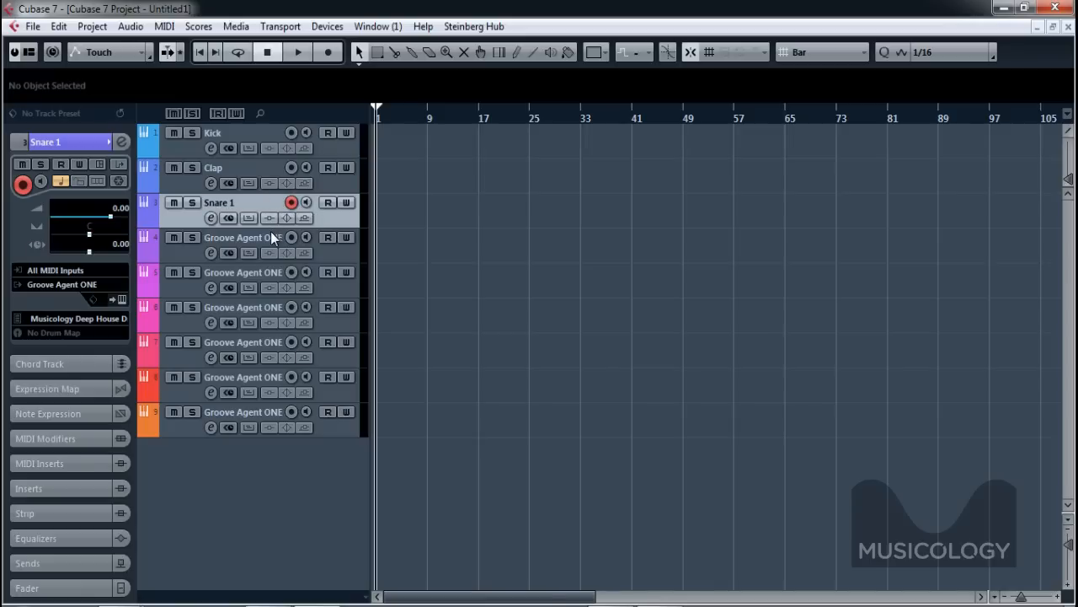
pyautogui.doubleClick(275, 239)
pyautogui.press('BackSpace')
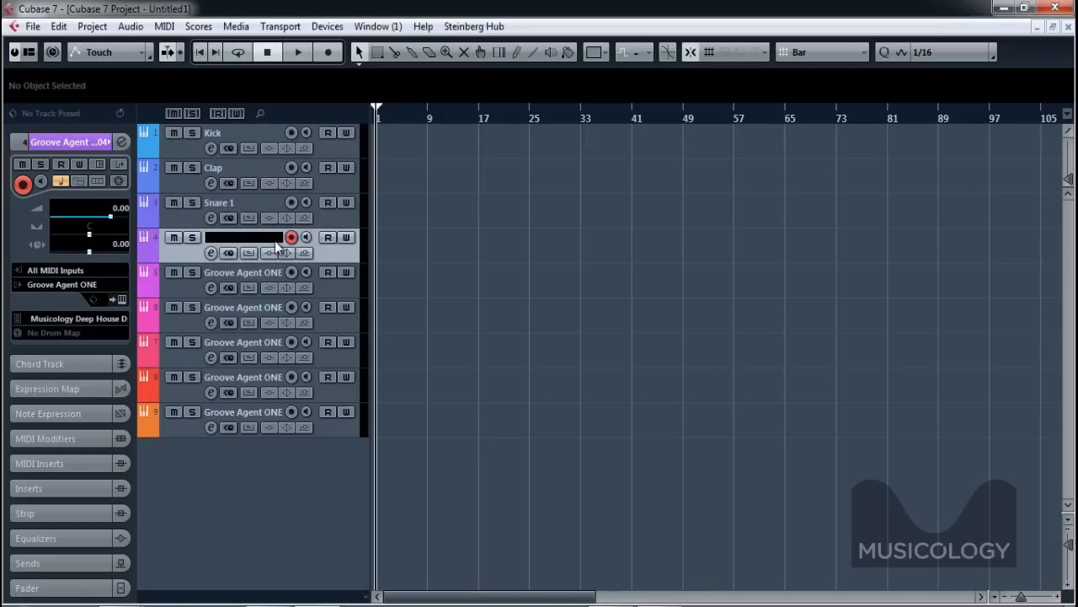
pyautogui.write('Snare 2')
pyautogui.press('Return')
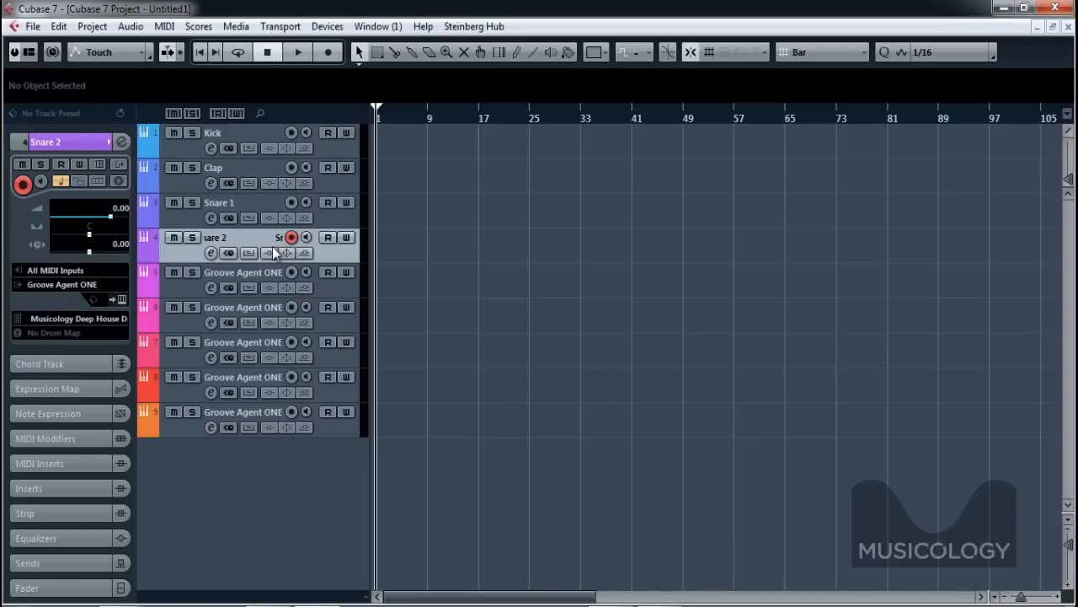
# Rename tracks 5 and 6 as Open Hat and Shaker
pyautogui.doubleClick(278, 273)
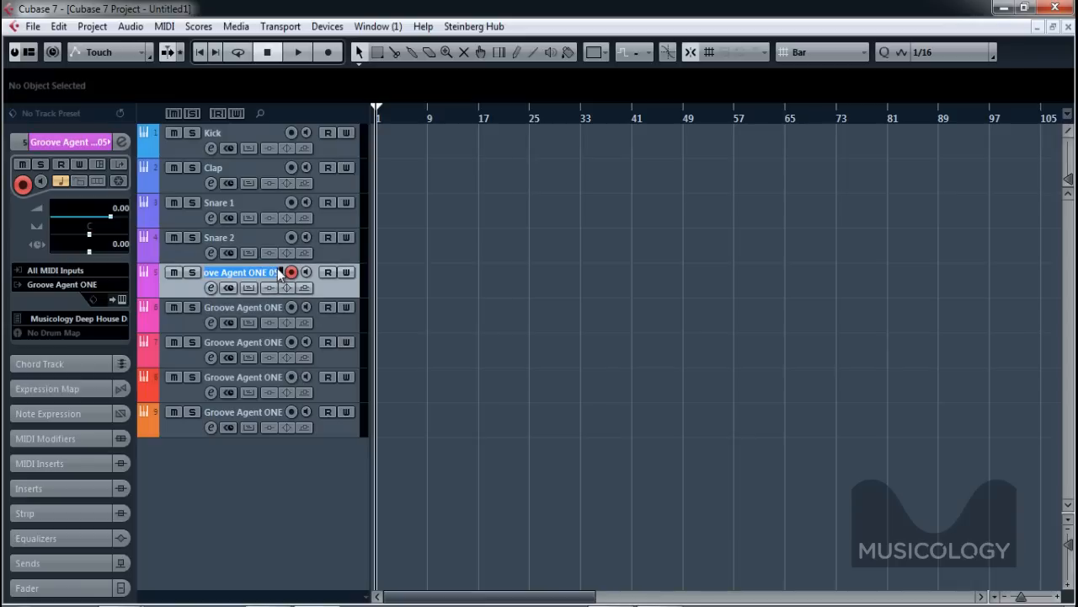
pyautogui.press('BackSpace')
pyautogui.write('Open Hat')
pyautogui.press('Return')
pyautogui.doubleClick(276, 307)
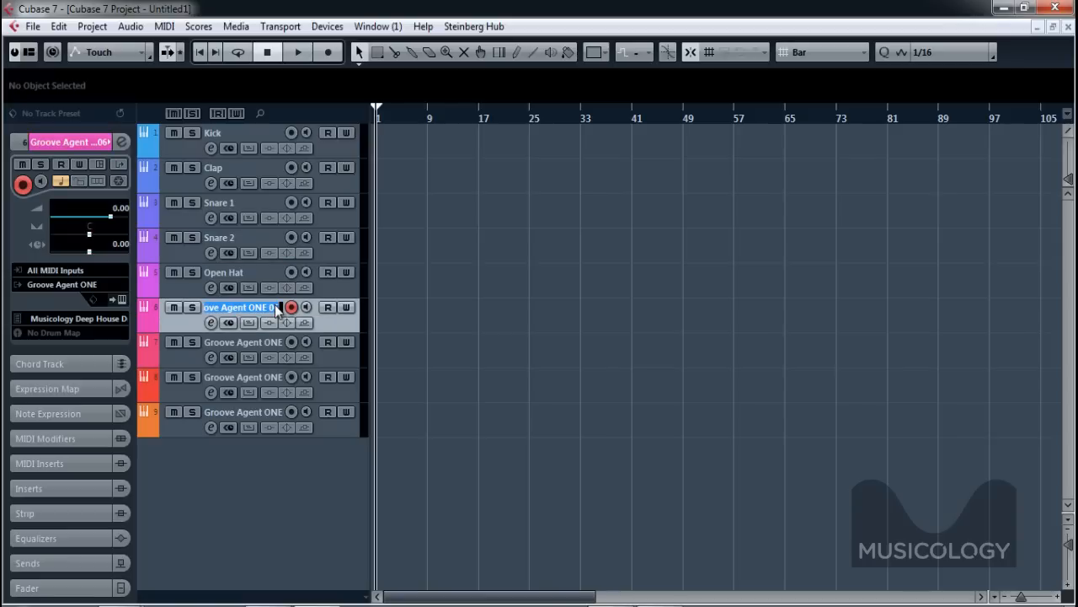
pyautogui.press('BackSpace')
pyautogui.write('Sh')
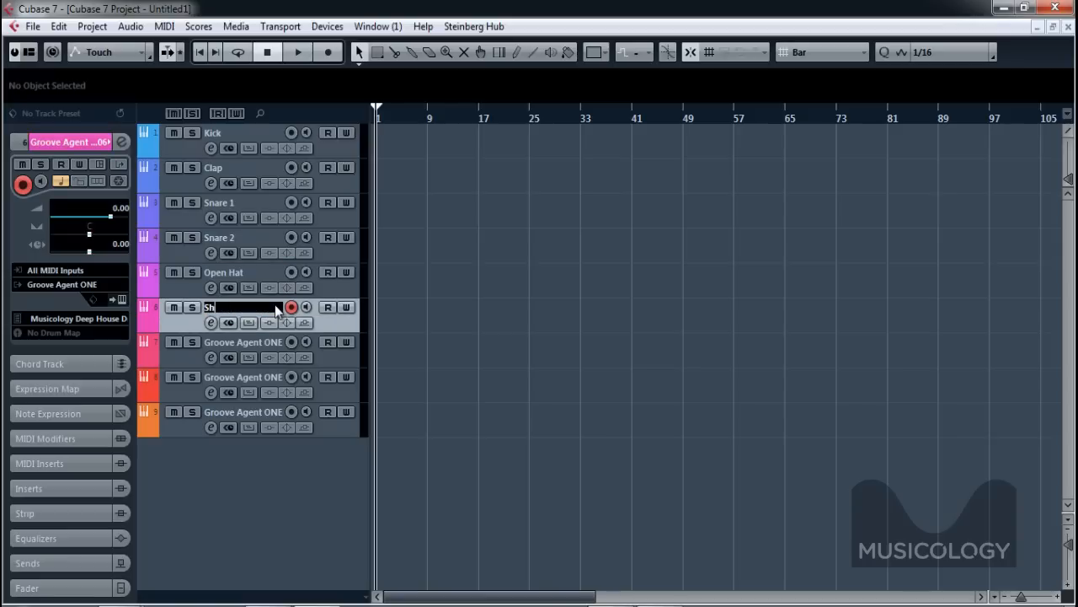
pyautogui.write('aker')
# Rename tracks 7, 8 and 9 as Ride, Perc and Crash
pyautogui.doubleClick(257, 341)
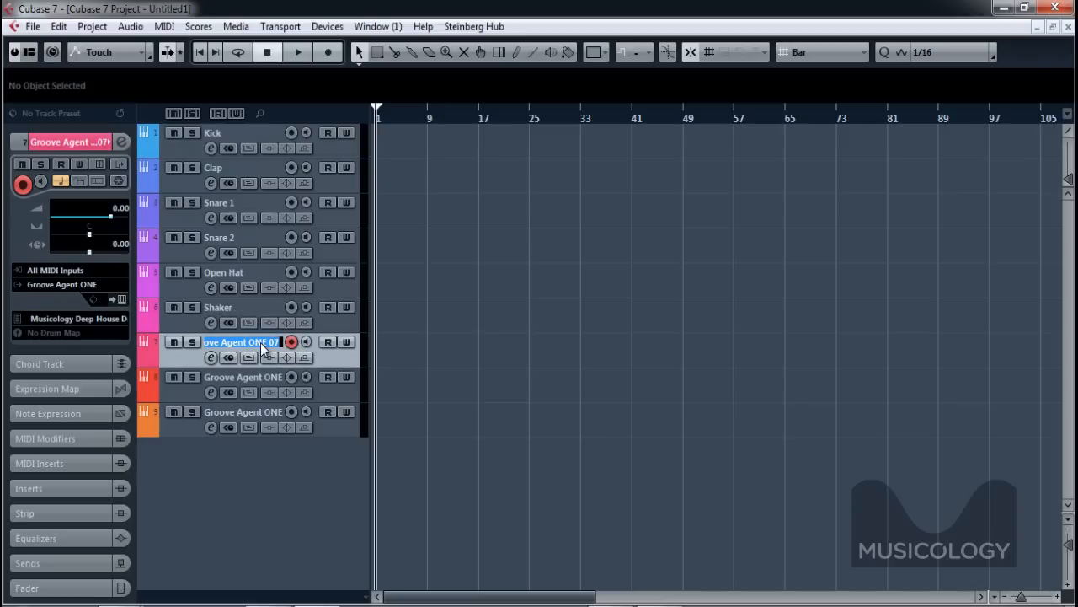
pyautogui.press('BackSpace')
pyautogui.write('Ride')
pyautogui.doubleClick(272, 378)
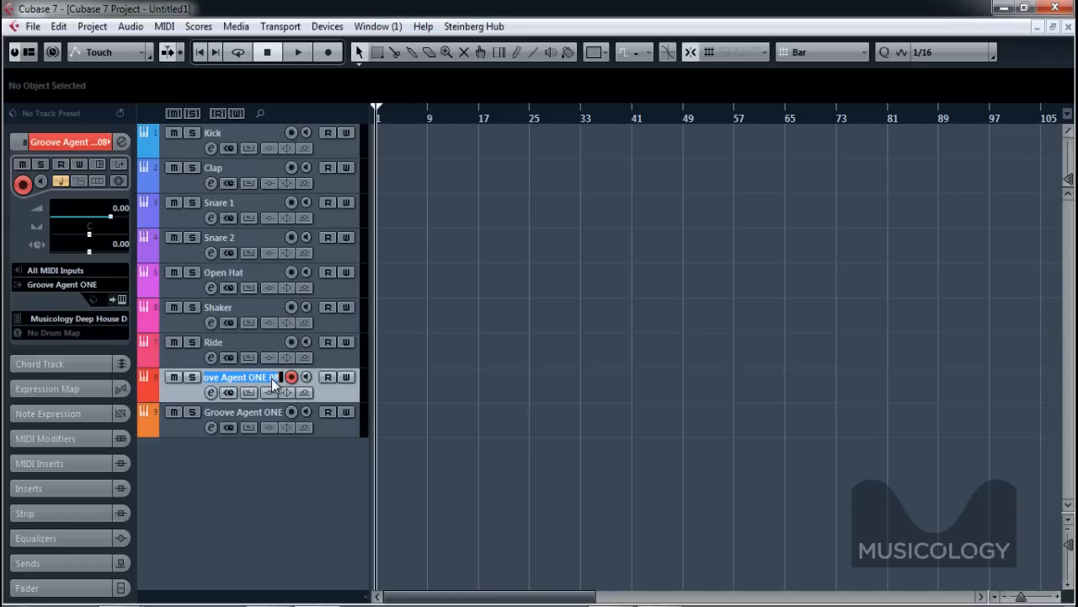
pyautogui.press('BackSpace')
pyautogui.write('Perc')
pyautogui.doubleClick(272, 411)
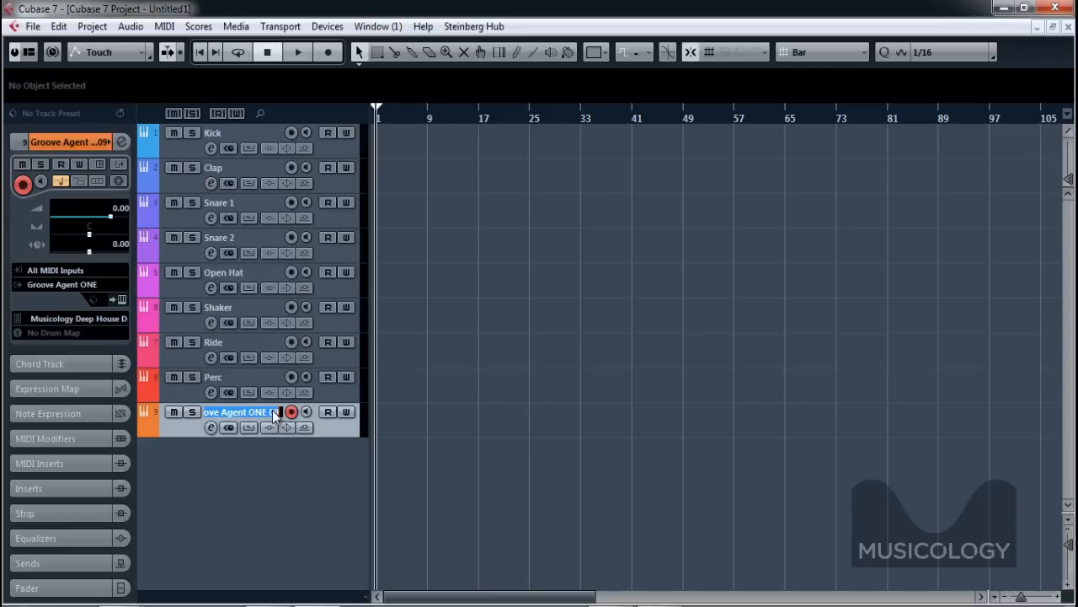
pyautogui.press('BackSpace')
pyautogui.write('Crash')
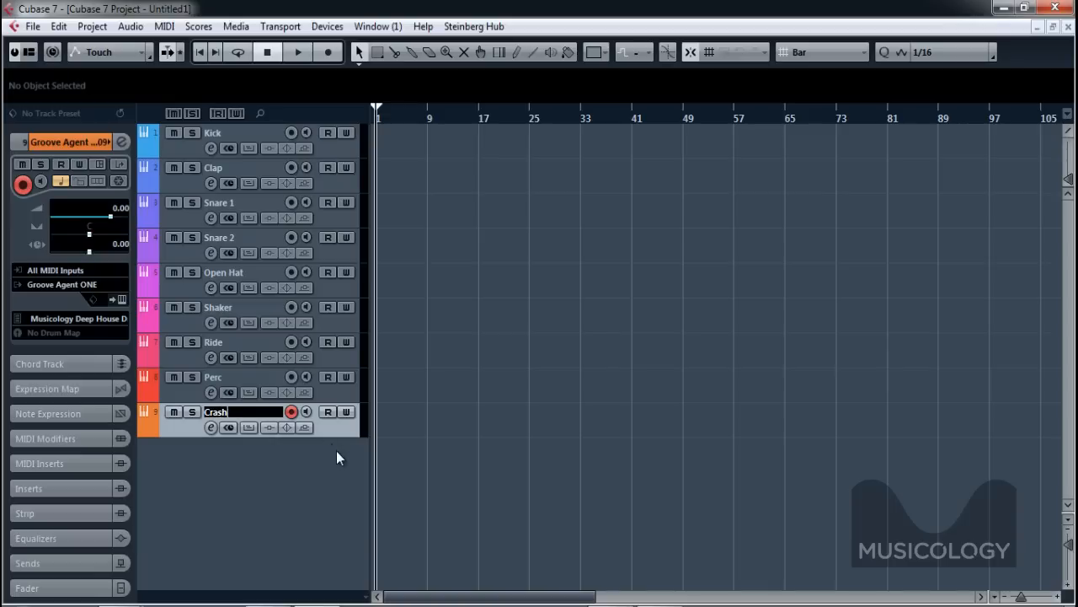
pyautogui.press('Return')
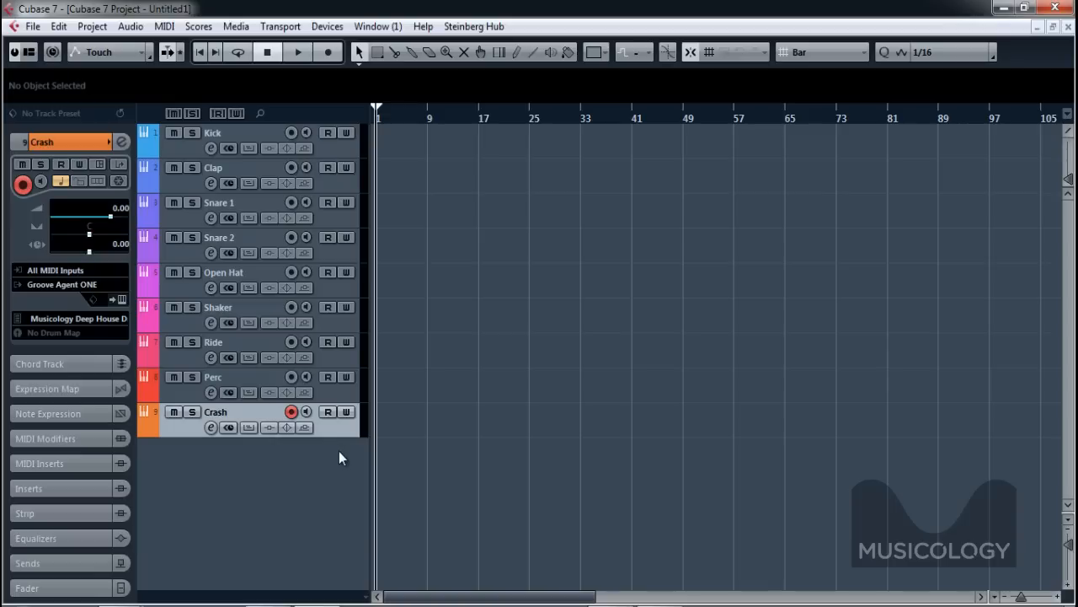
# Set the locator range from bar 1 to bar 3 and create an empty two-bar MIDI part there on the Kick track
pyautogui.click(1023, 597)
pyautogui.click(1024, 596)
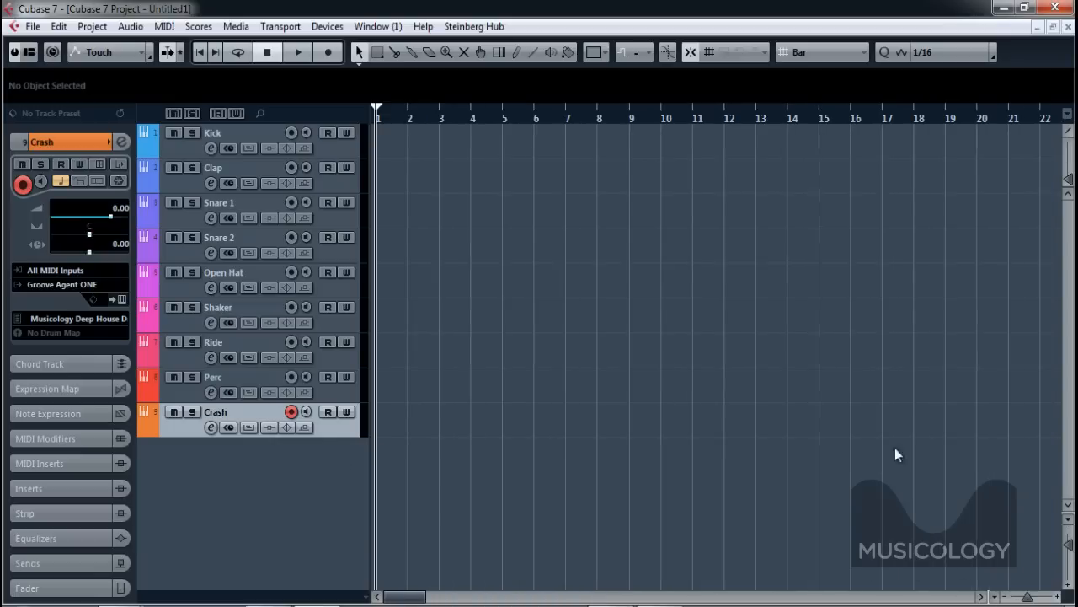
pyautogui.moveTo(378, 109); pyautogui.dragTo(431, 116)
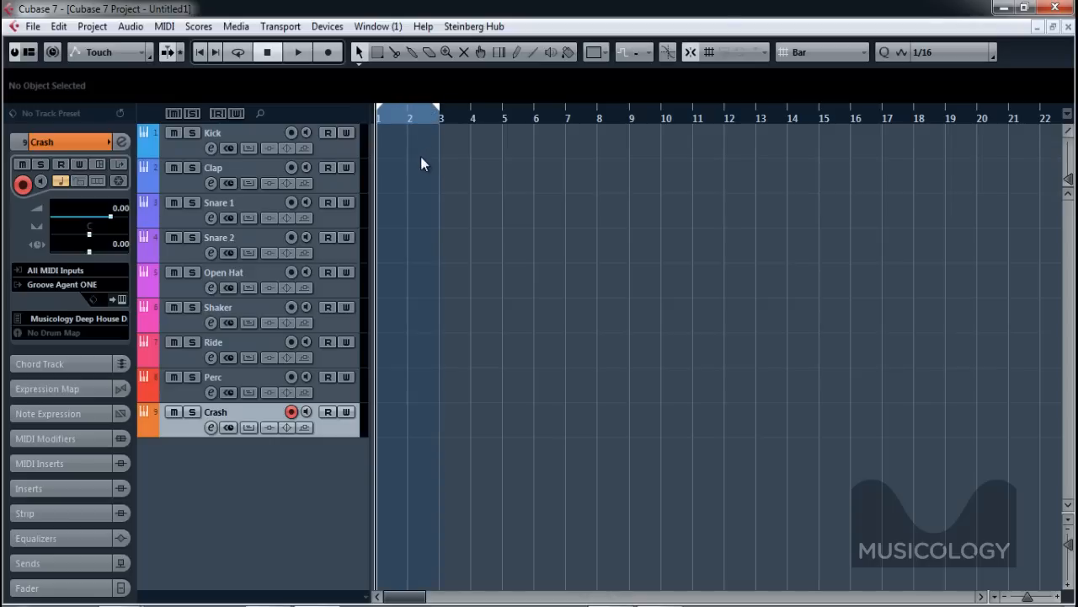
pyautogui.click(342, 150)
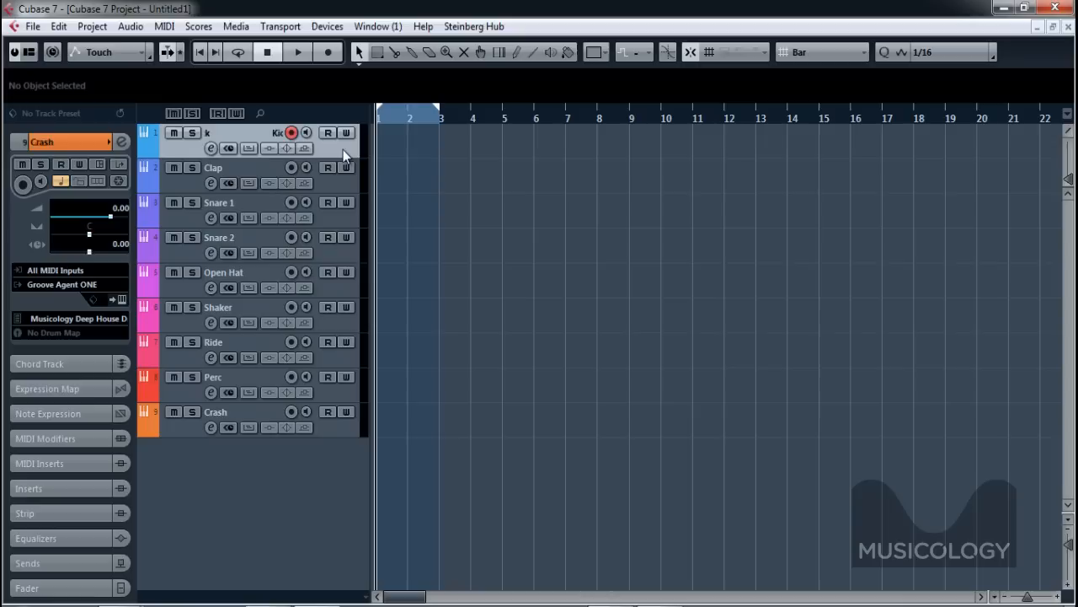
pyautogui.doubleClick(396, 141)
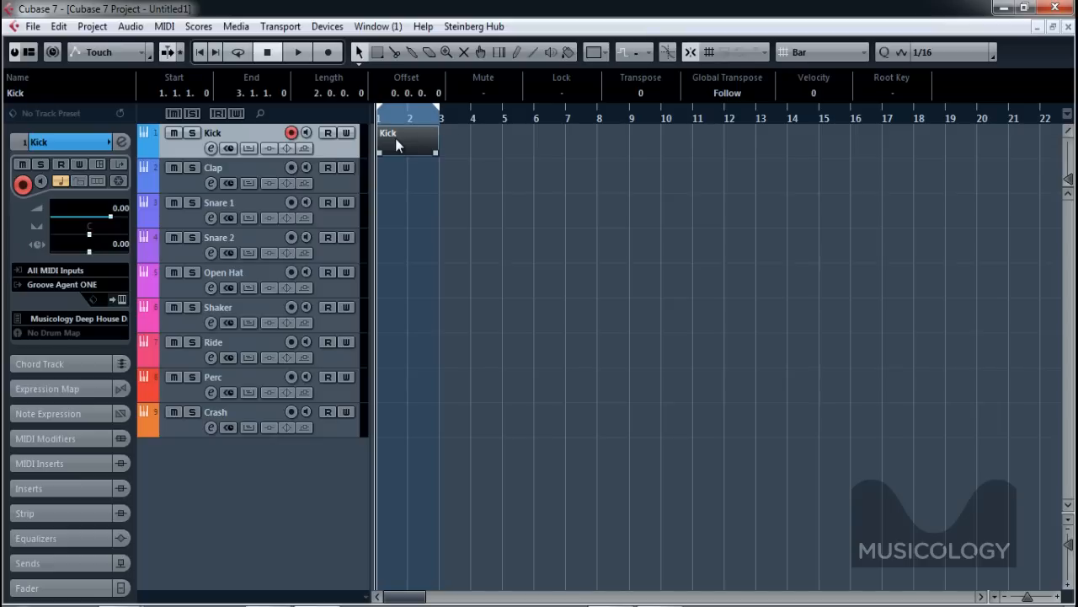
# Open the Kick part in the Key Editor and draw a half note on C1 at the start of bar 1
pyautogui.doubleClick(398, 145)
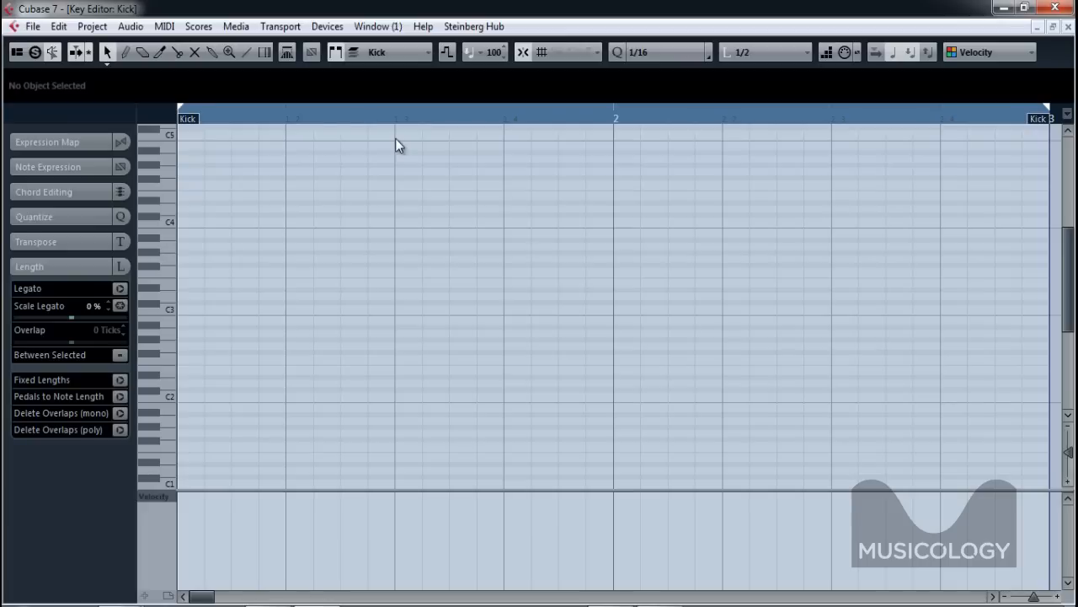
pyautogui.scroll(-2, 307, 226)
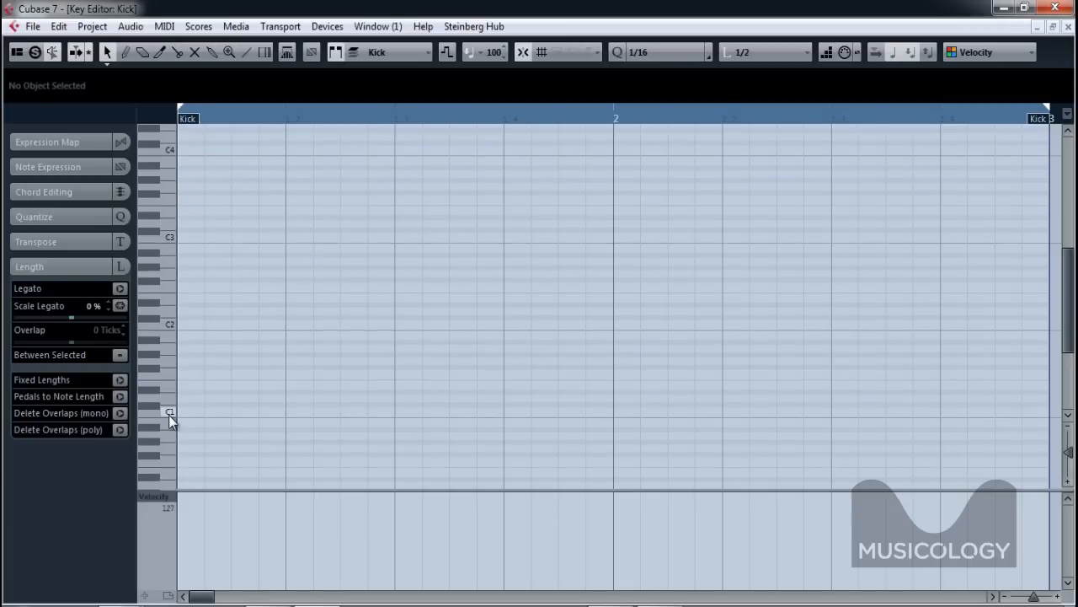
pyautogui.rightClick(212, 372)
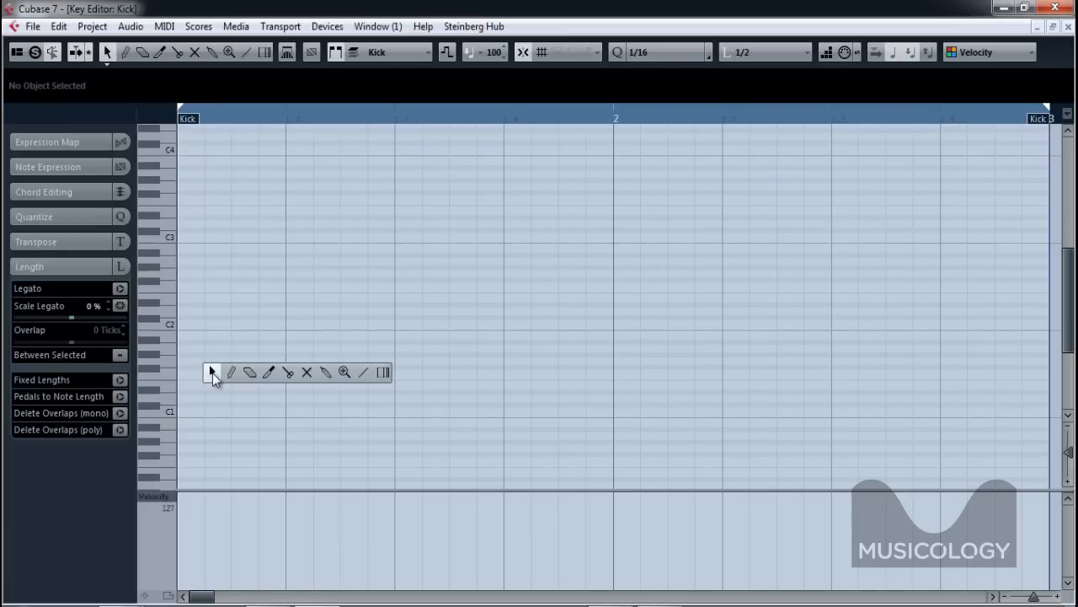
pyautogui.click(226, 373)
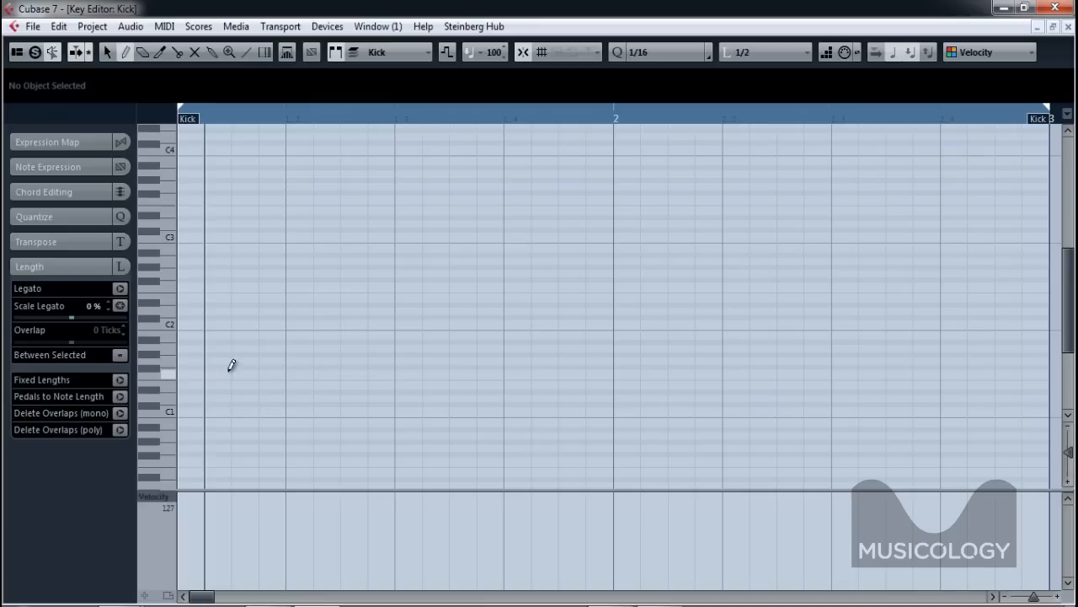
pyautogui.click(189, 409)
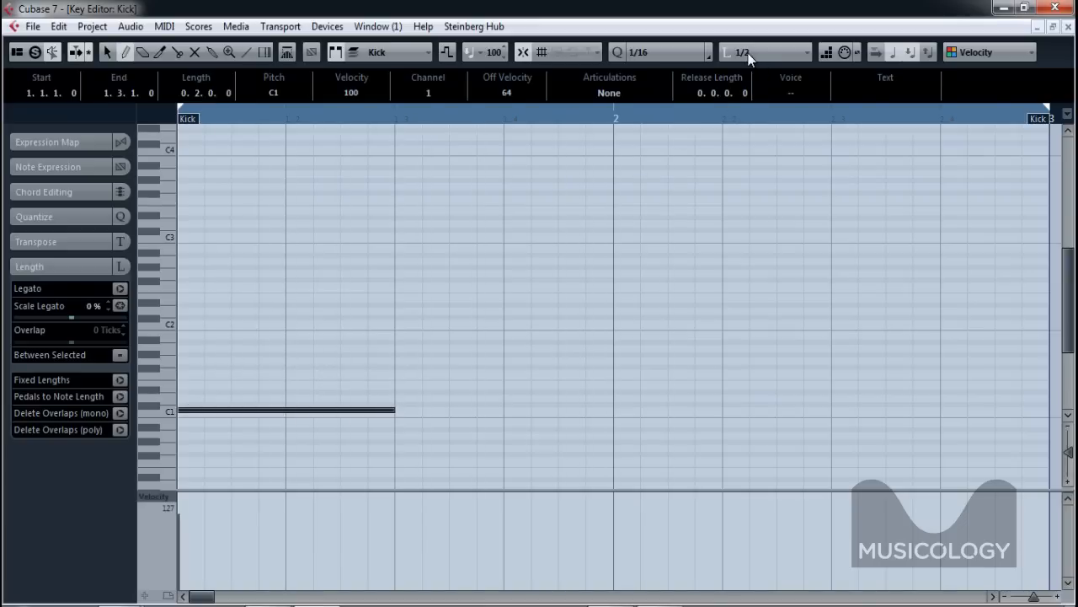
# Set the length for new notes to 1/16 and delete the half note on C1
pyautogui.click(810, 49)
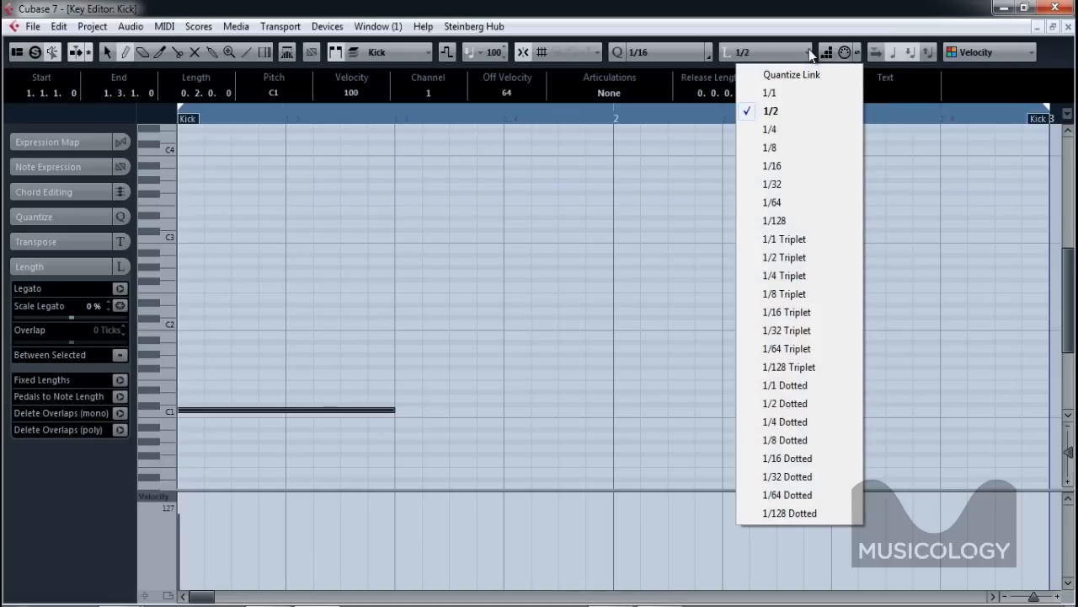
pyautogui.click(776, 167)
pyautogui.press('Delete')
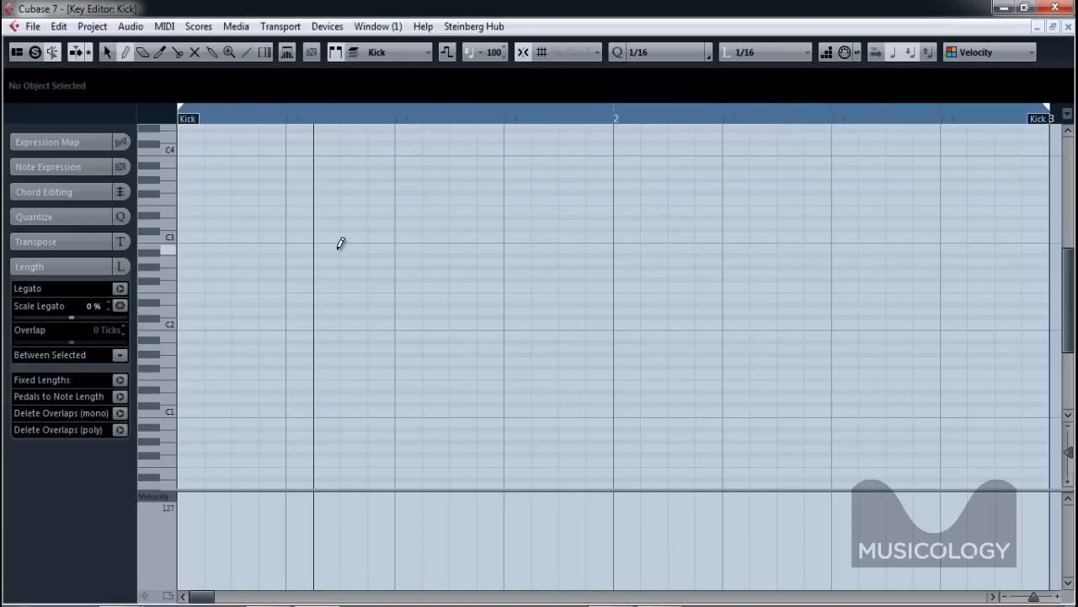
# Draw a 1/16 kick note on C1 on every beat of bars 1 and 2
pyautogui.click(187, 410)
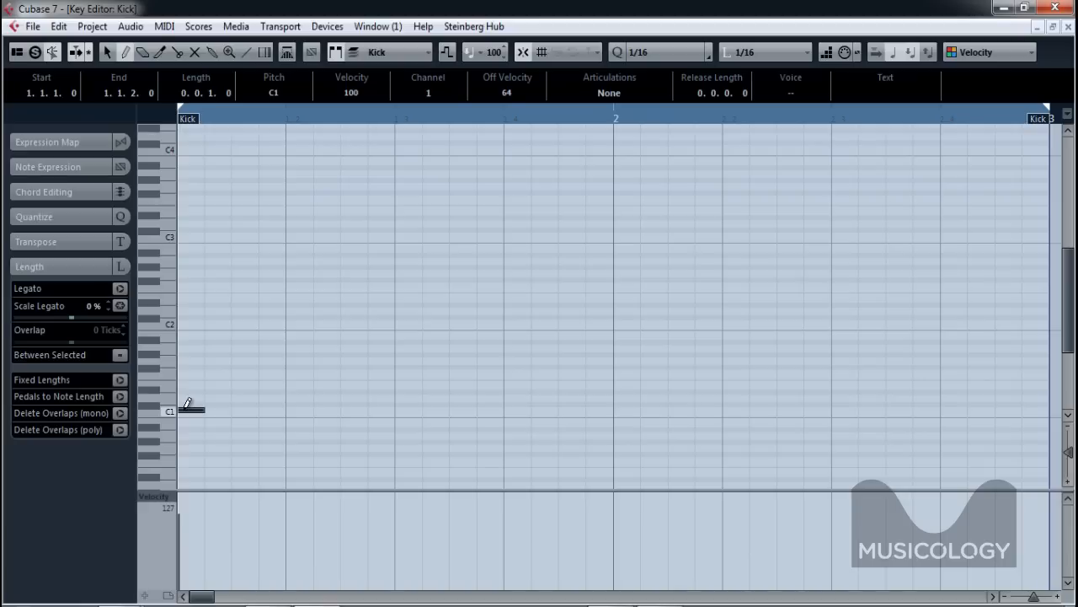
pyautogui.click(294, 408)
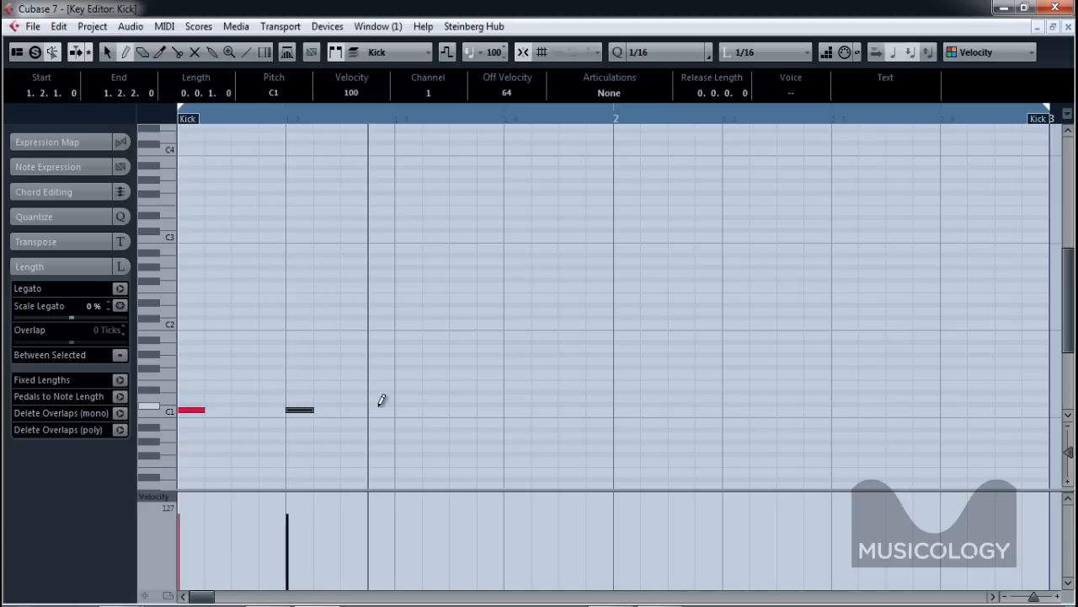
pyautogui.click(408, 408)
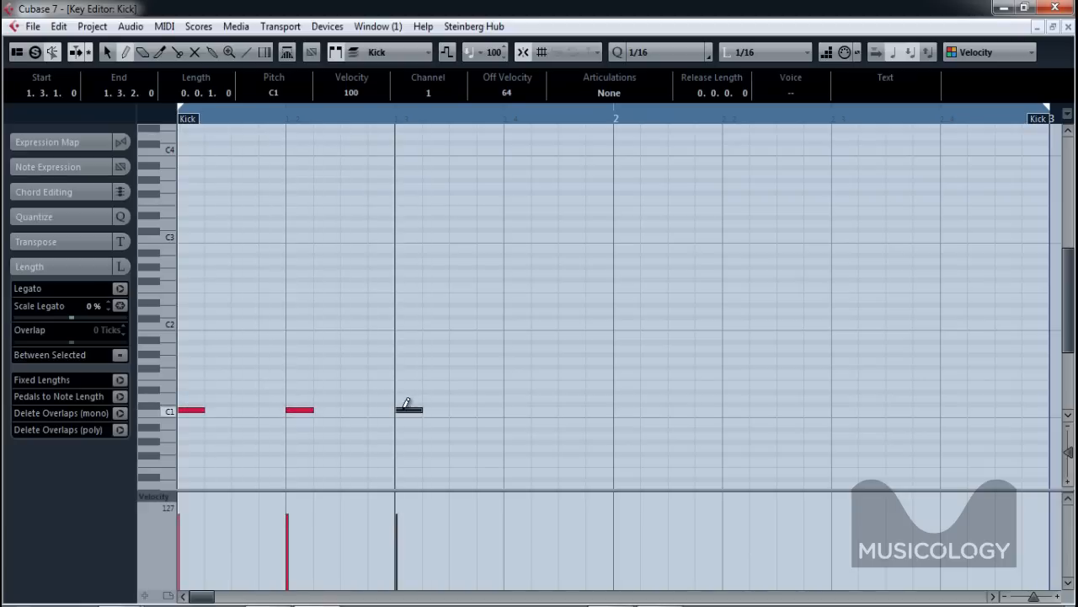
pyautogui.click(513, 408)
pyautogui.click(623, 408)
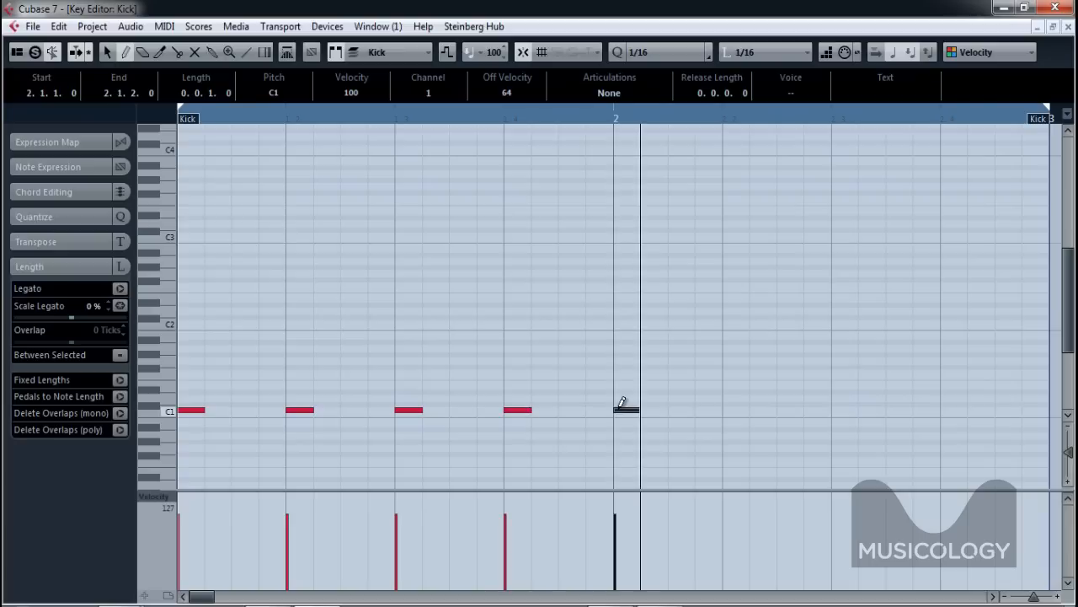
pyautogui.click(731, 409)
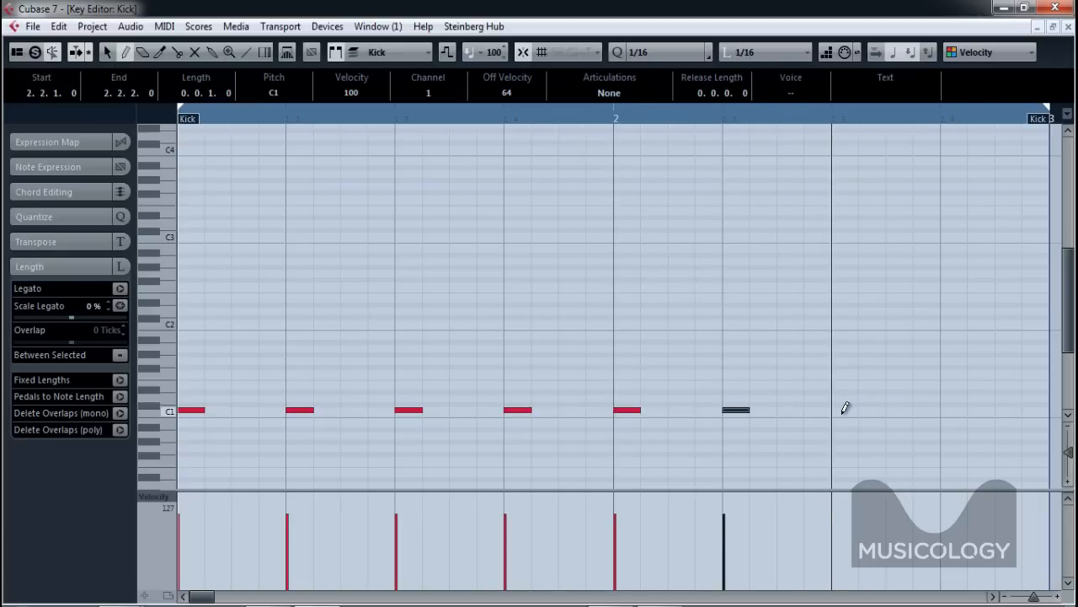
pyautogui.click(845, 409)
pyautogui.click(955, 409)
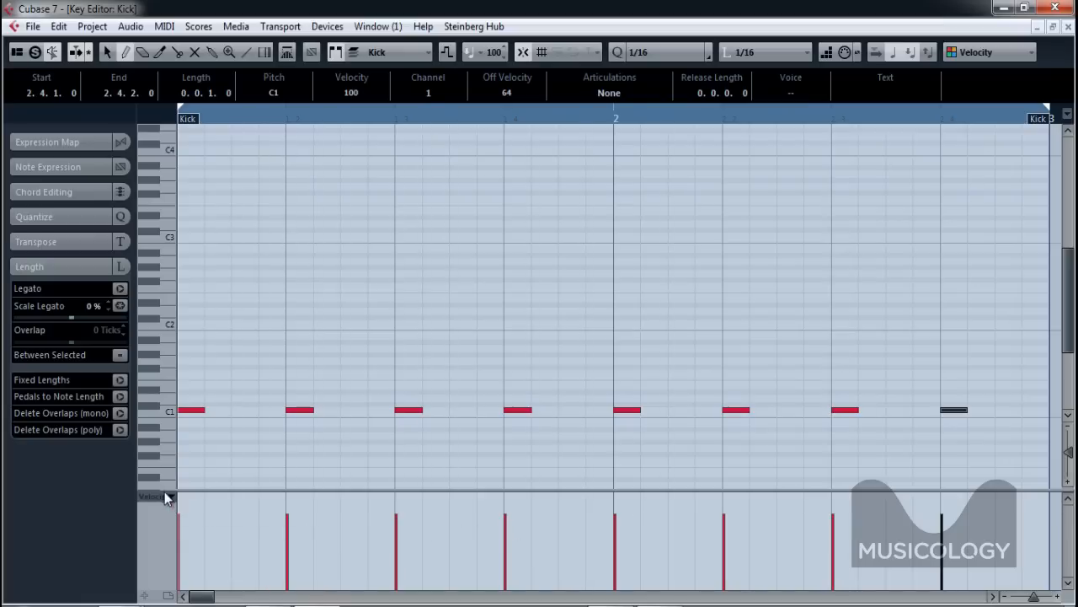
# Raise the velocity of all eight kick notes to 127 and close the Key Editor
pyautogui.click(950, 497)
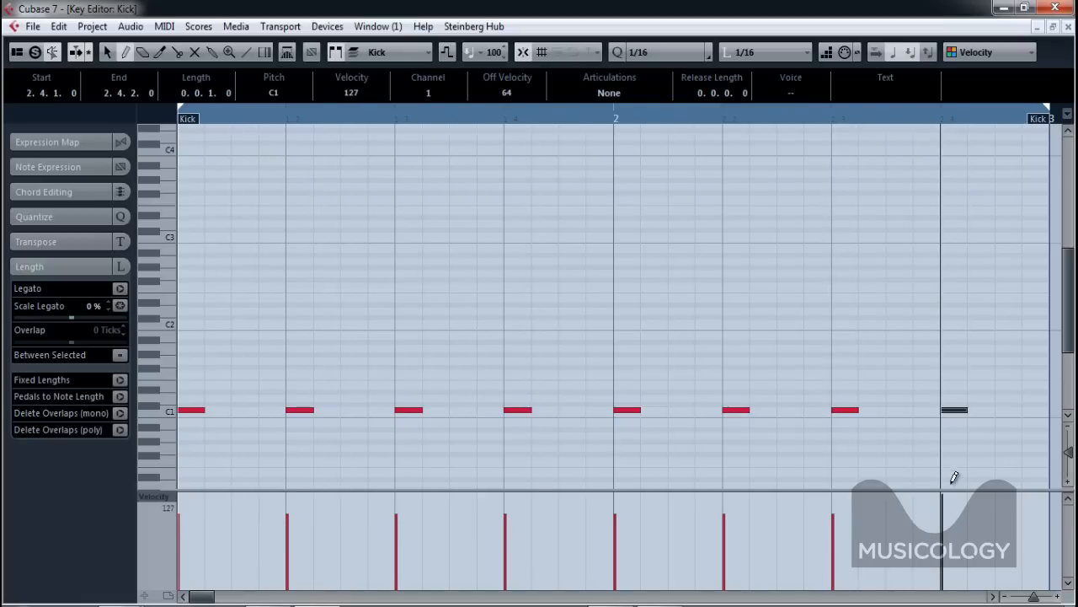
pyautogui.moveTo(918, 470); pyautogui.dragTo(188, 457)
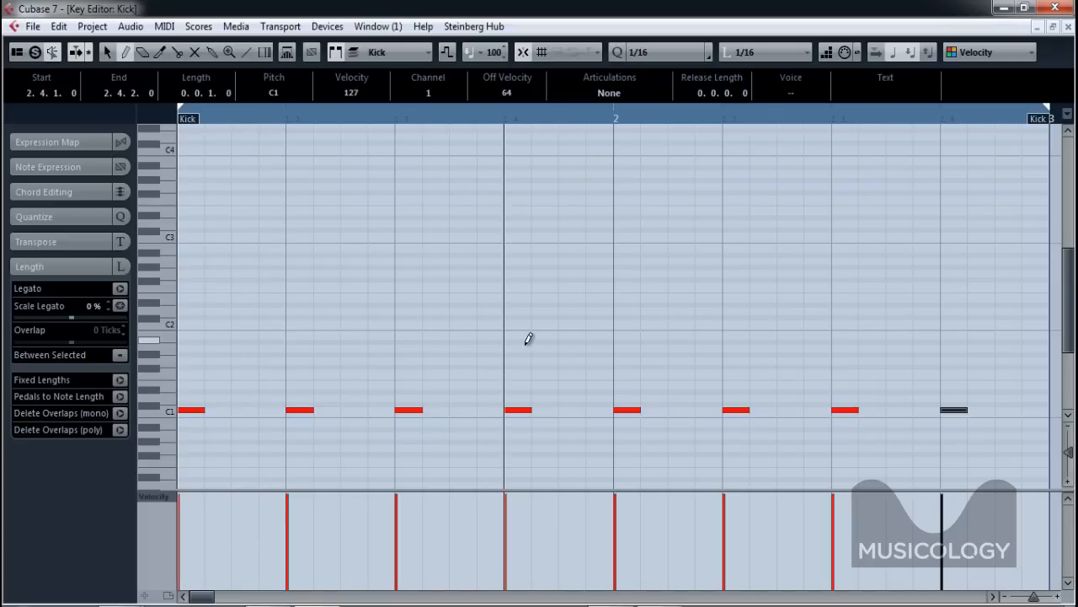
pyautogui.click(1068, 26)
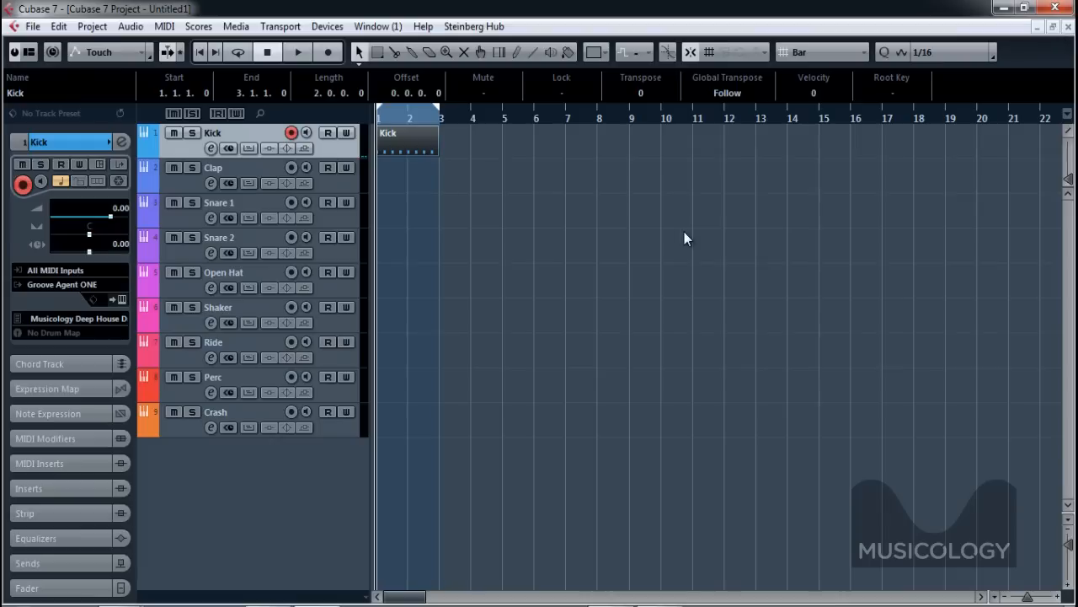
# Create an empty two-bar MIDI part on the Clap track from bar 1 to bar 3 and open it in the Key Editor
pyautogui.click(348, 182)
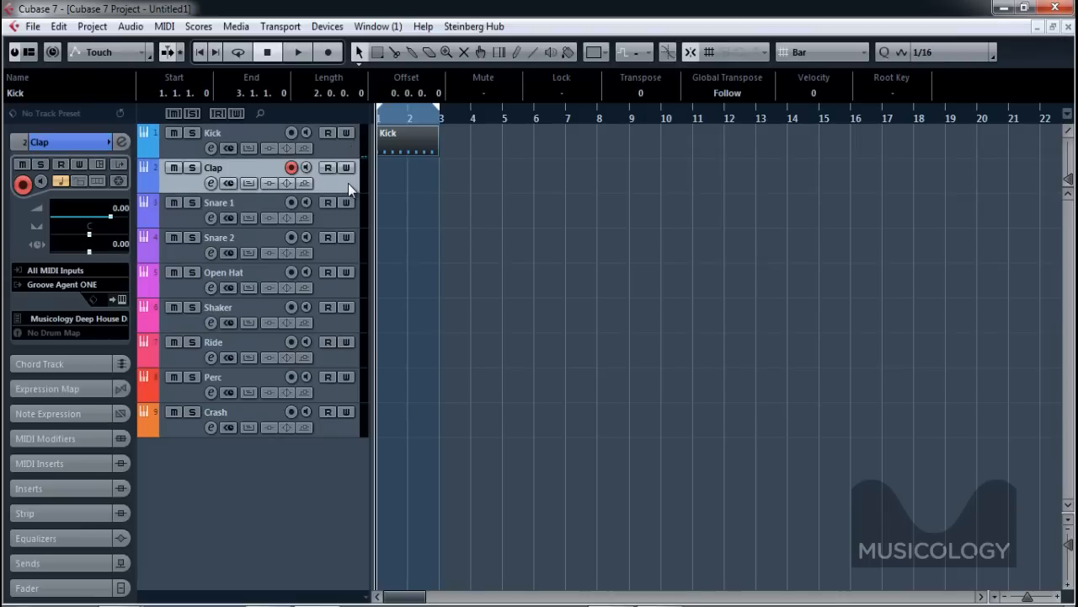
pyautogui.doubleClick(392, 187)
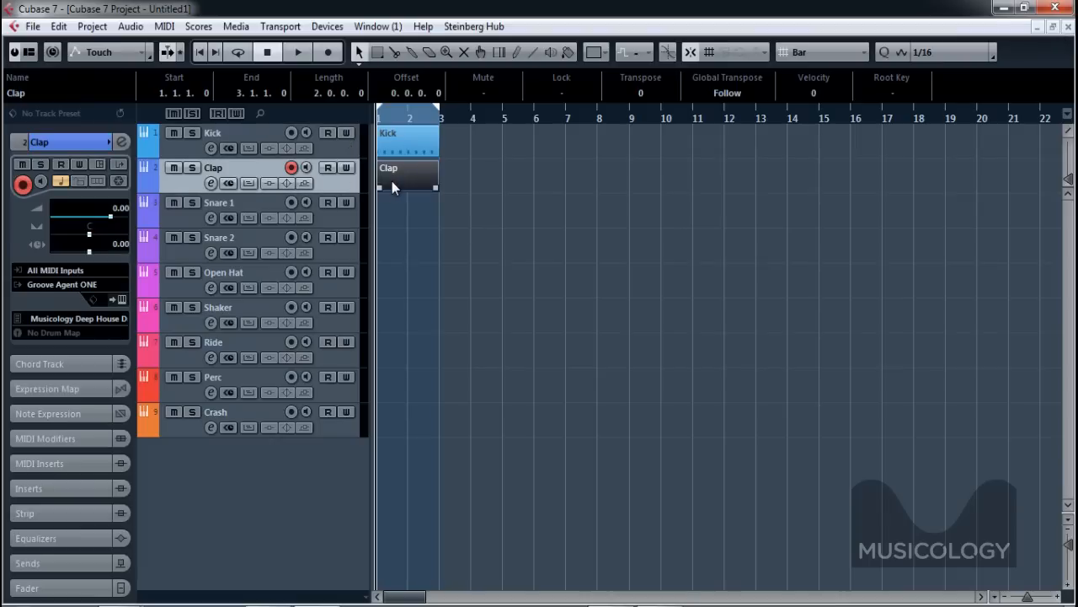
pyautogui.doubleClick(392, 181)
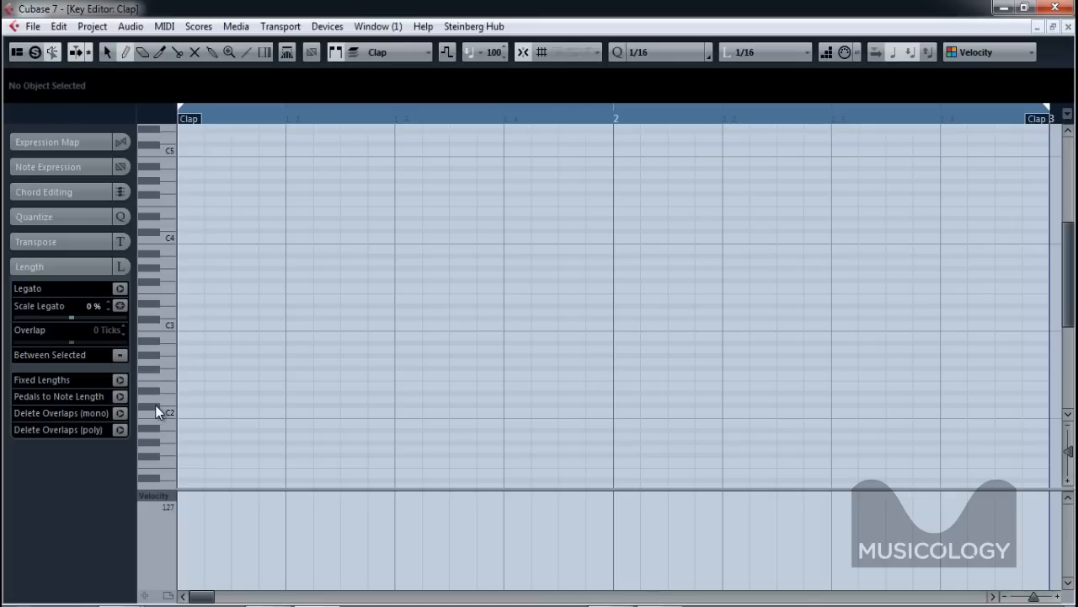
# Draw 1/16 clap notes on C#1 on beats 2 and 4 of both bars, then play the pattern back and close the editor
pyautogui.scroll(-5, 186, 387)
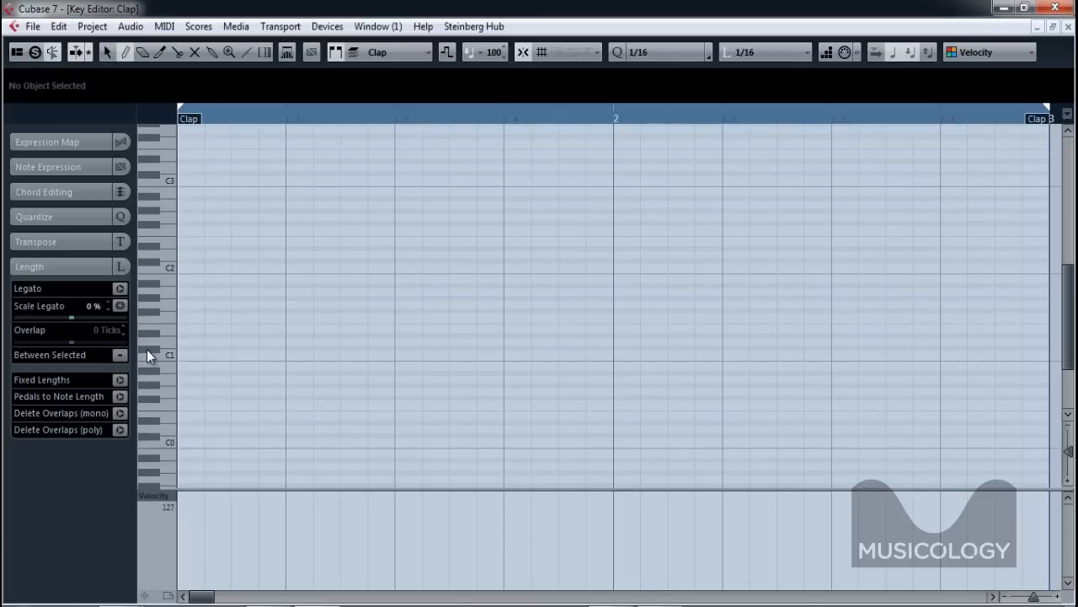
pyautogui.click(290, 346)
pyautogui.click(506, 346)
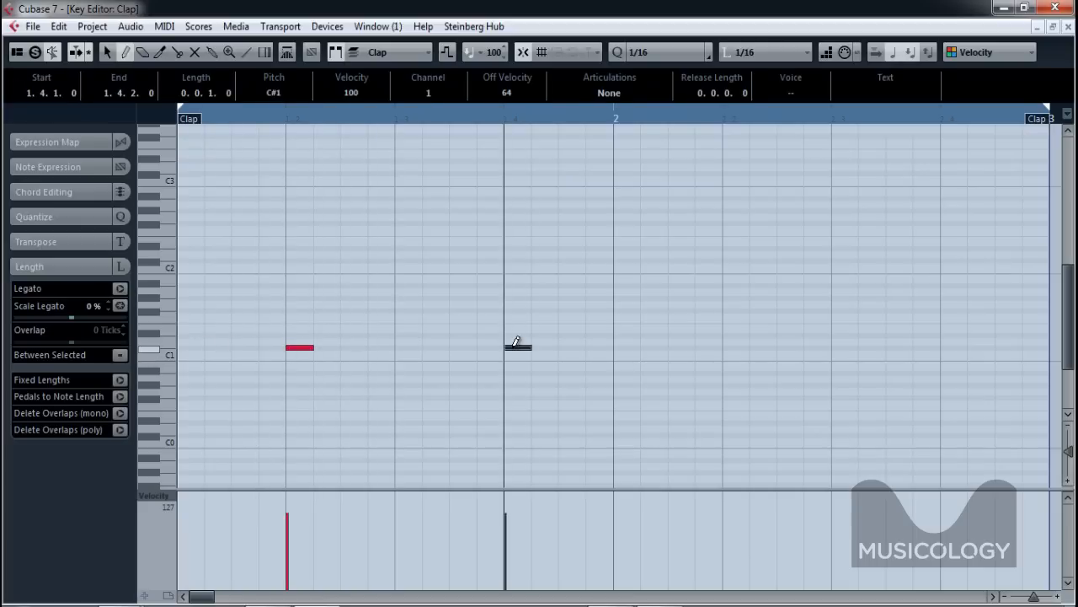
pyautogui.click(726, 346)
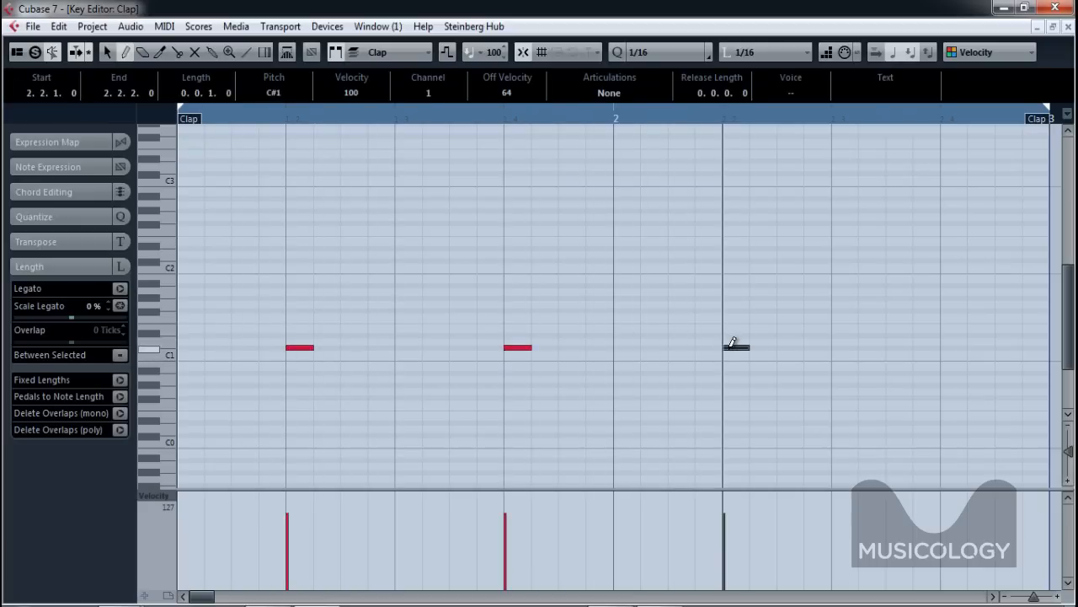
pyautogui.click(949, 345)
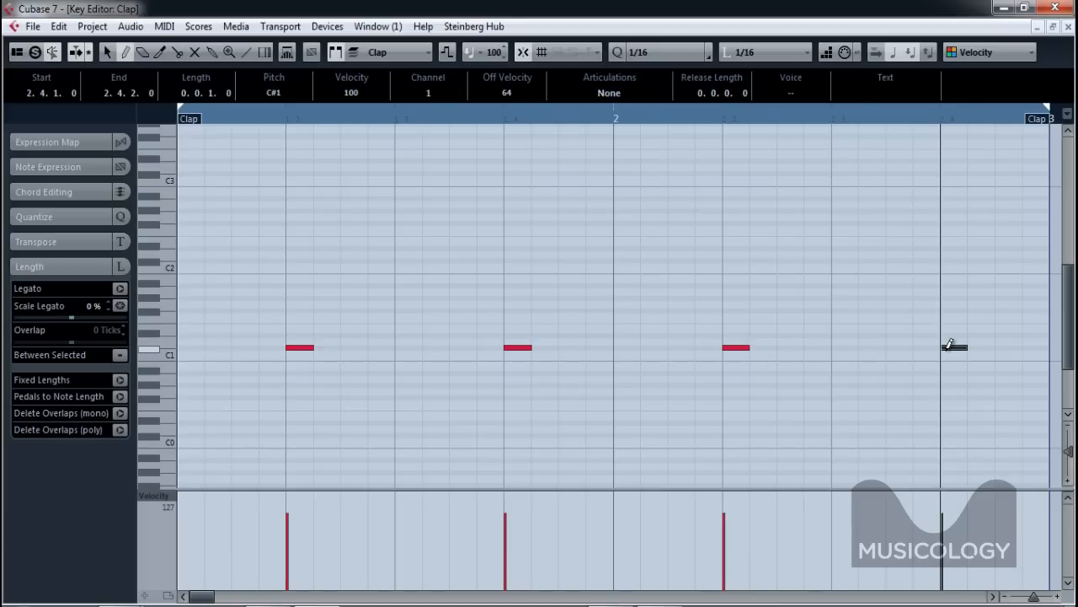
pyautogui.press('space')
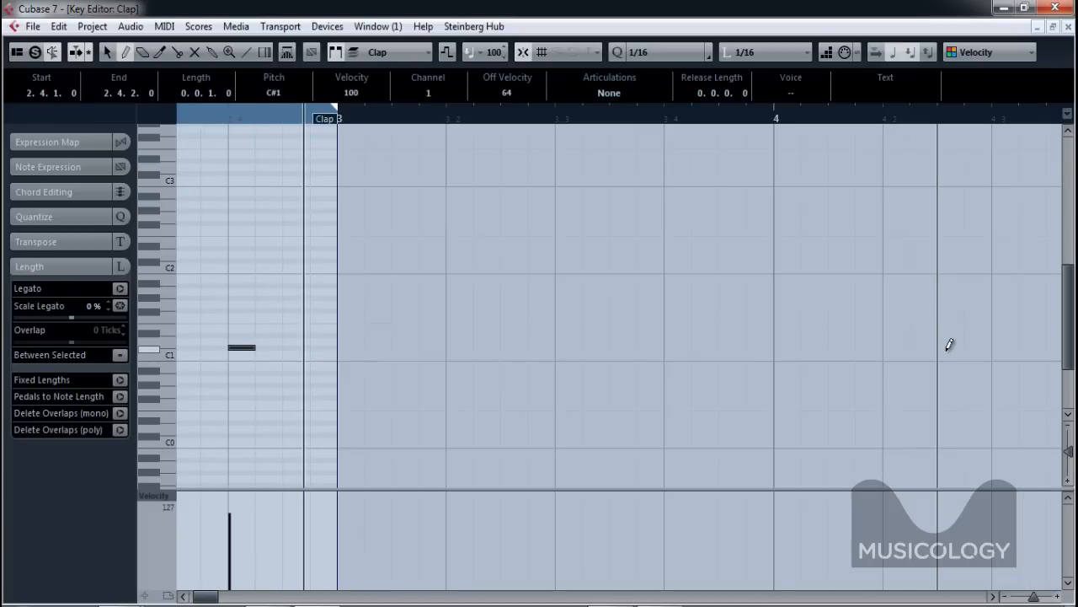
pyautogui.click(1068, 27)
# Duplicate the Kick and Clap parts to bar 3 and glue each pair into one four-bar part
pyautogui.click(352, 216)
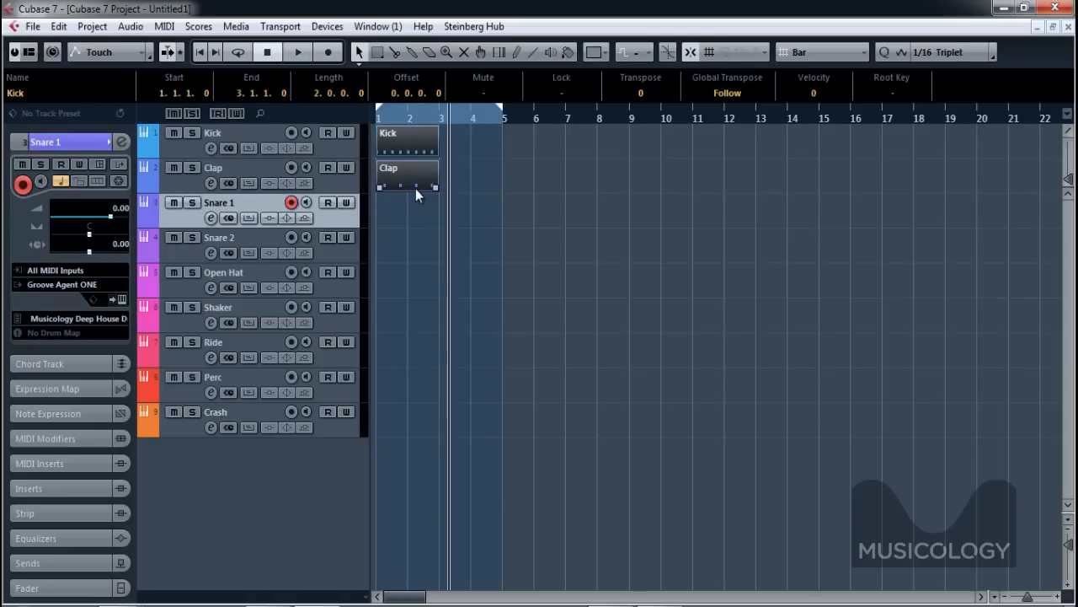
pyautogui.hotkey('ctrl', 'd')
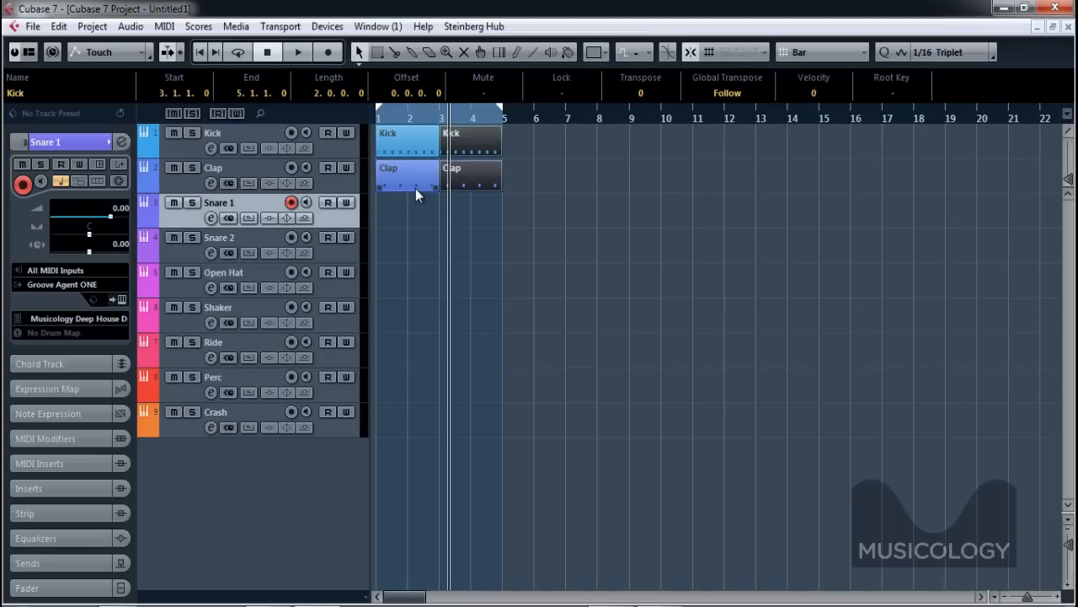
pyautogui.rightClick(402, 219)
pyautogui.click(460, 216)
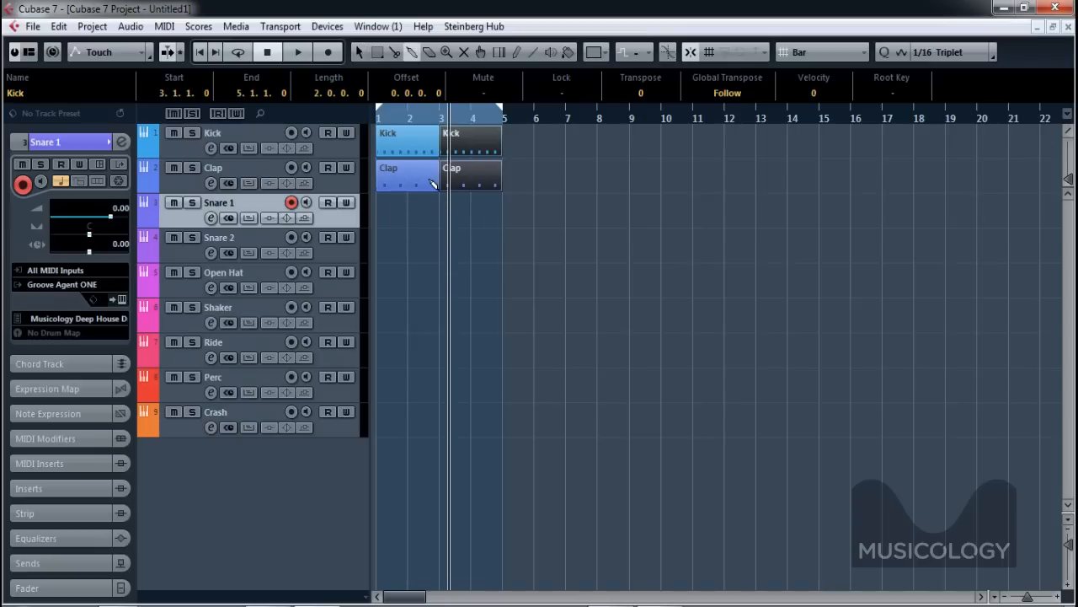
pyautogui.click(432, 183)
pyautogui.click(433, 145)
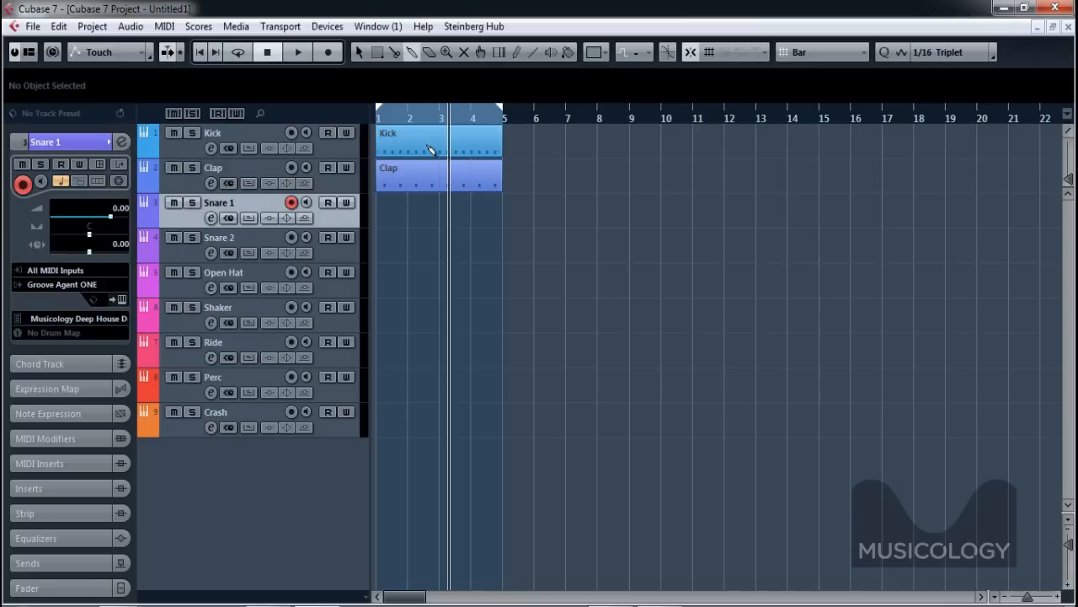
# Create an empty four-bar MIDI part on the Snare 1 track from bar 1 to bar 5 and open it in the Key Editor
pyautogui.rightClick(505, 226)
pyautogui.click(516, 227)
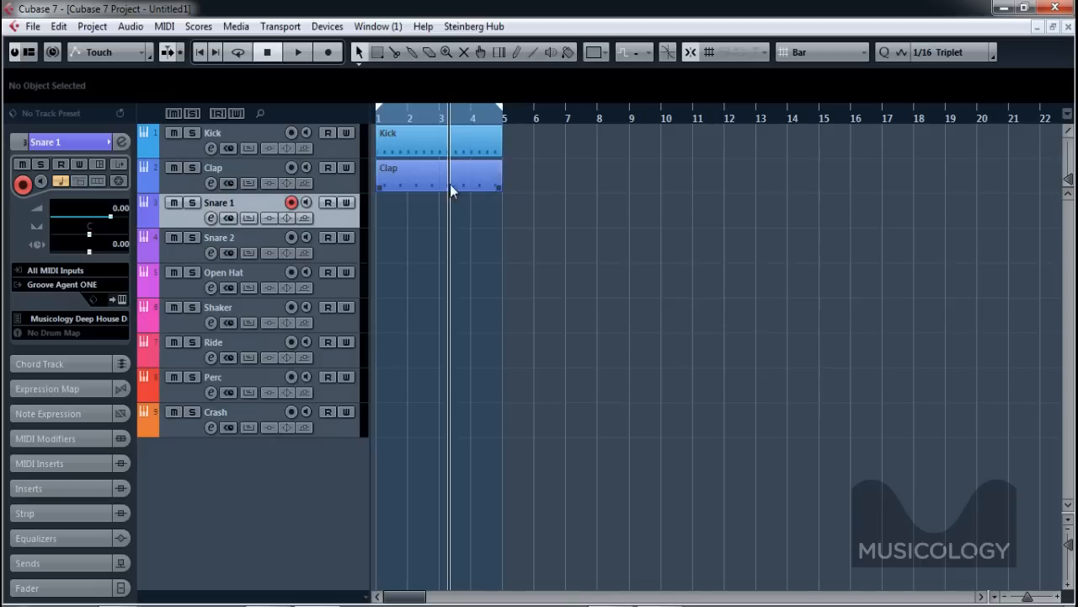
pyautogui.doubleClick(386, 209)
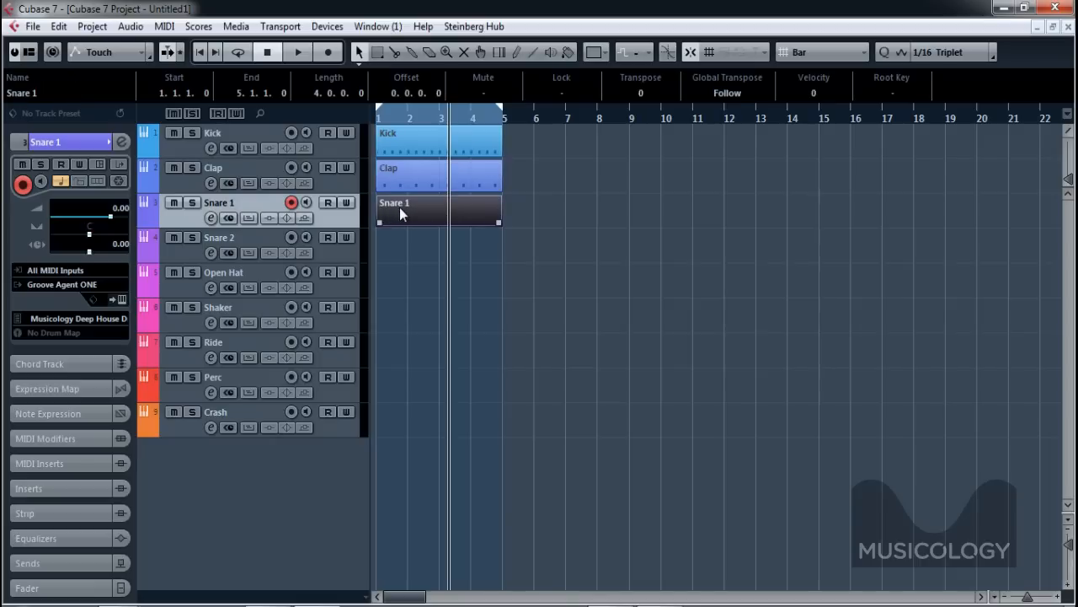
pyautogui.doubleClick(400, 210)
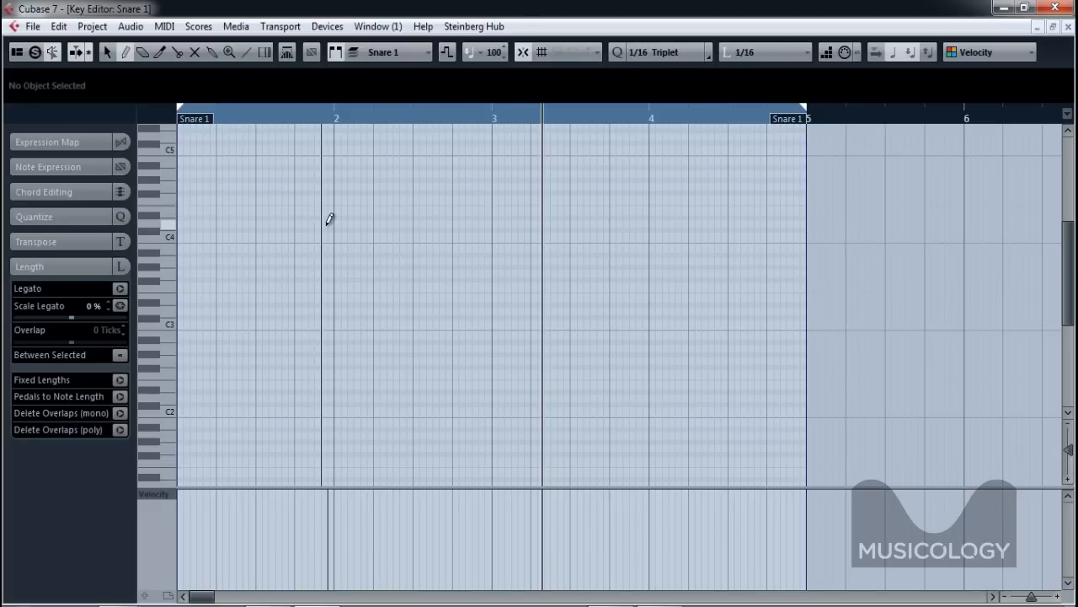
# Draw 1/16 snare notes on D1 in bar 1 at 1.2.1.0, 1.2.4.40, 1.3.2.40, 1.4.1.0 and 1.4.4.40 on the triplet grid
pyautogui.scroll(-3, 180, 411)
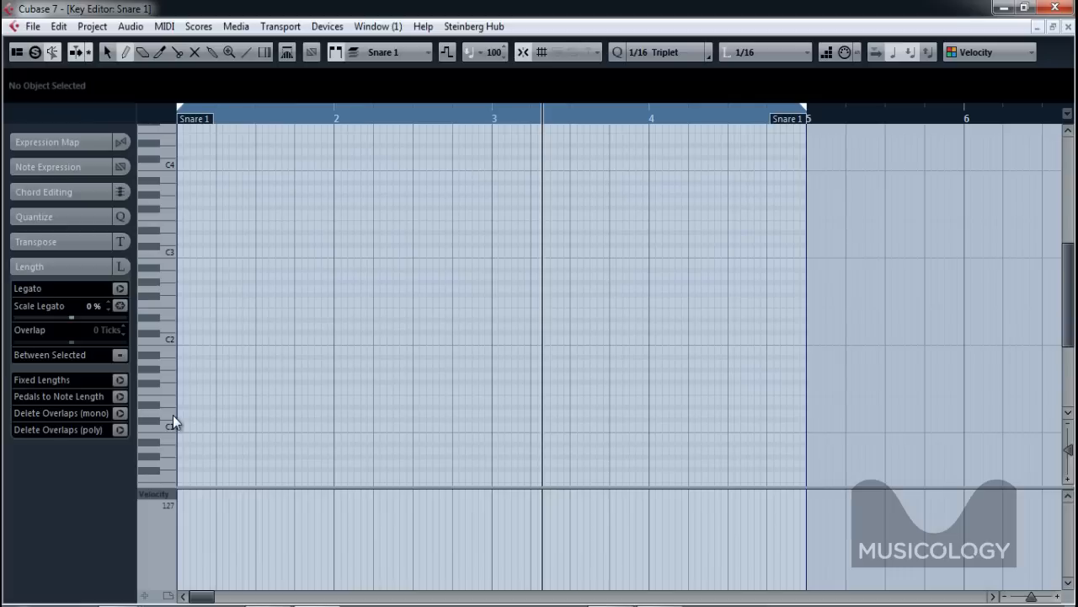
pyautogui.click(221, 411)
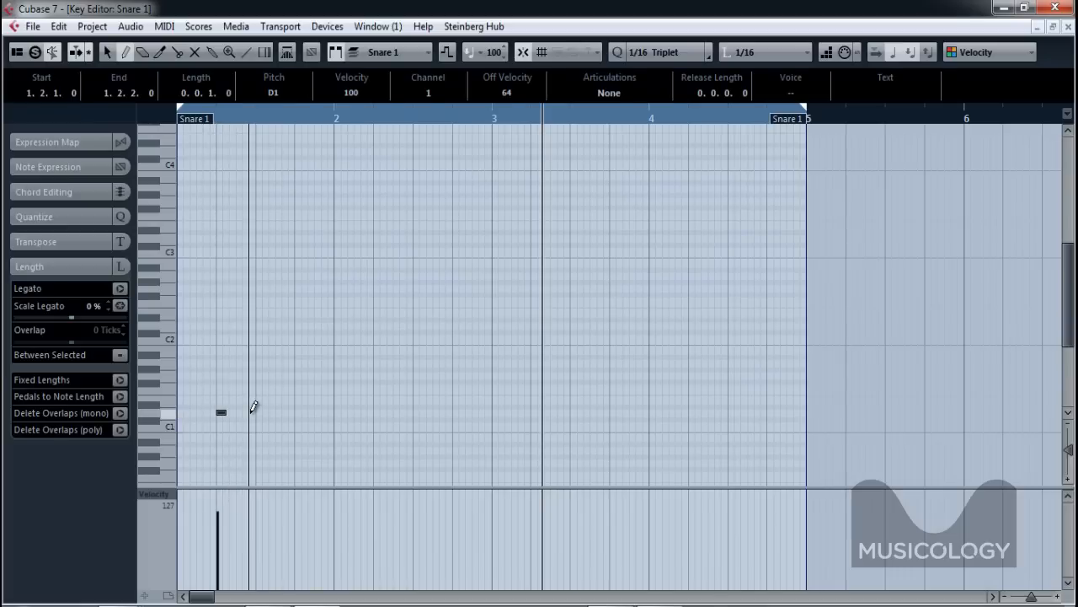
pyautogui.click(251, 411)
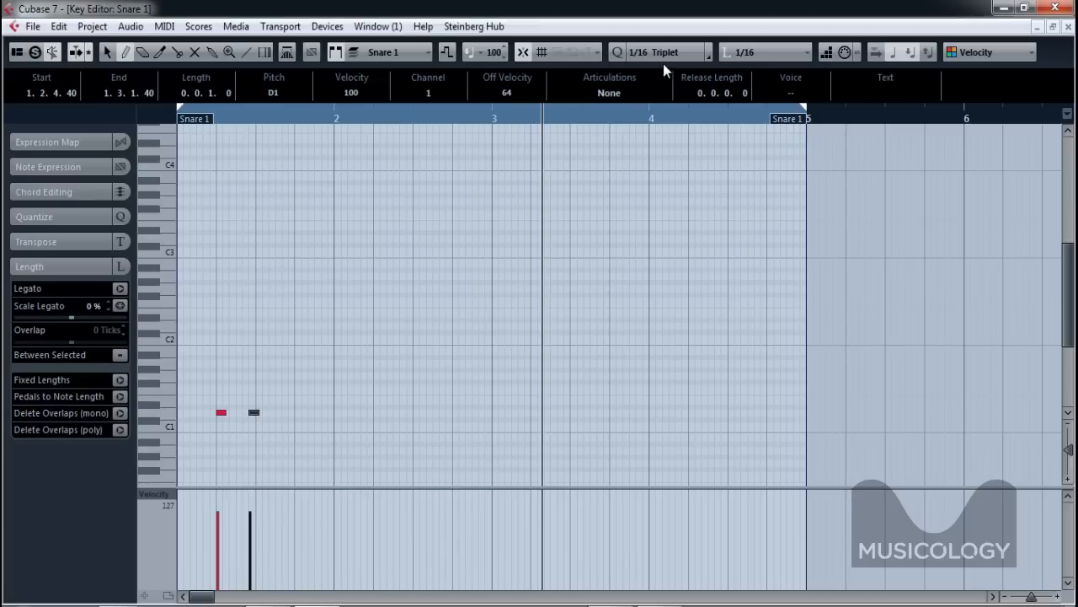
pyautogui.click(273, 412)
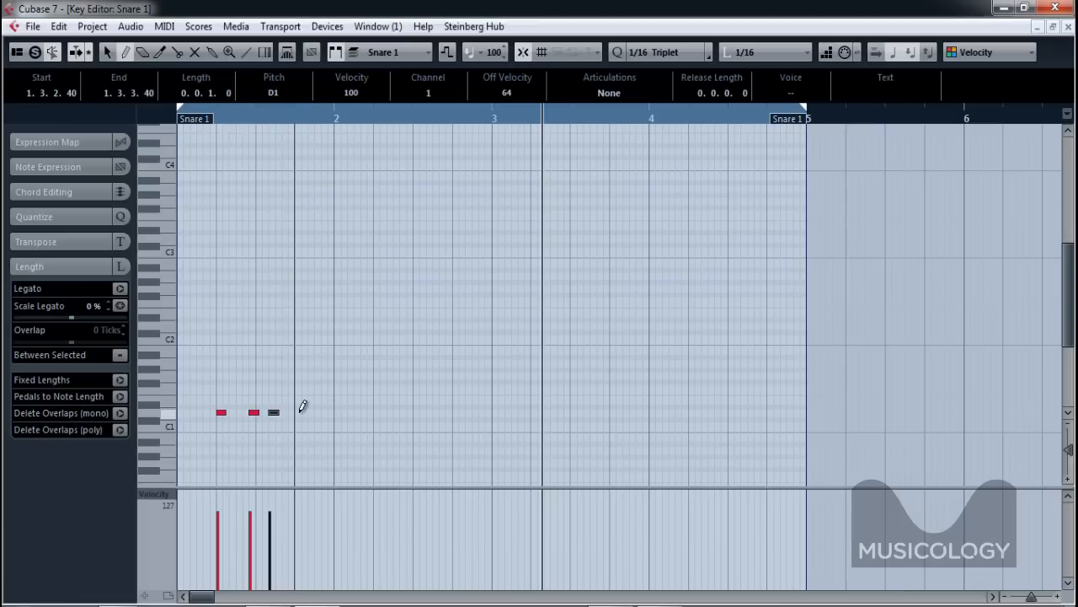
pyautogui.click(299, 412)
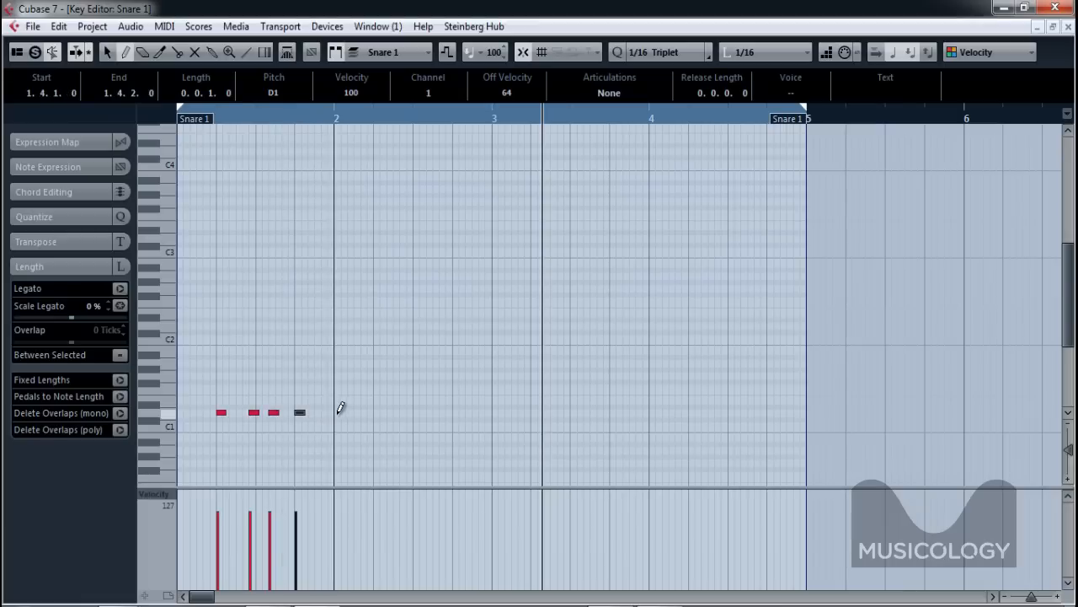
pyautogui.click(331, 412)
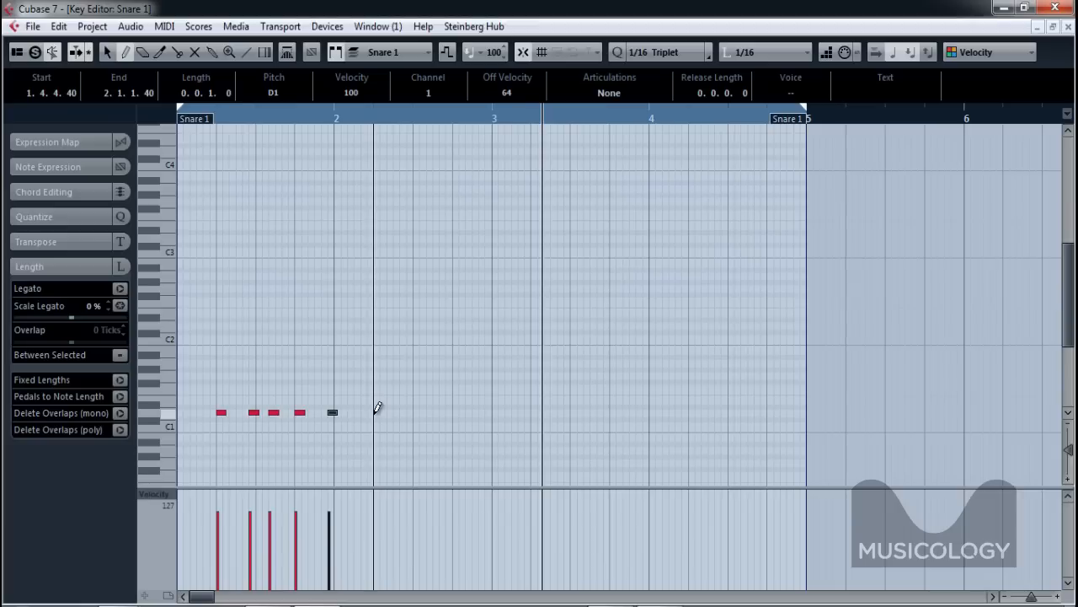
# Draw 1/16 snare notes on D1 in bar 2 at 2.2.1.0, 2.3.2.40, 2.4.1.0 and 2.4.4.40
pyautogui.click(378, 412)
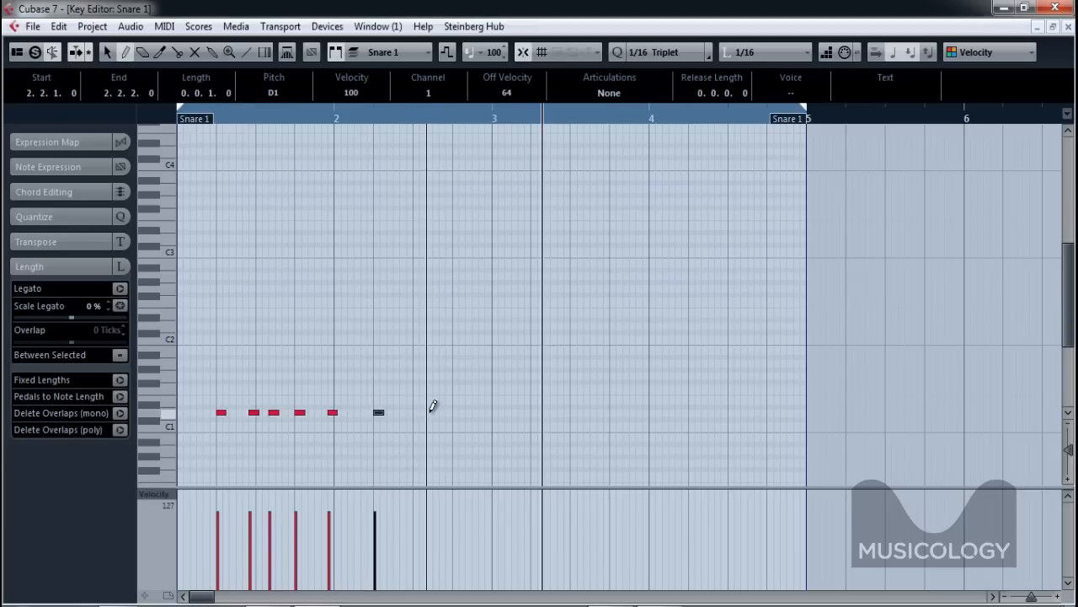
pyautogui.click(430, 411)
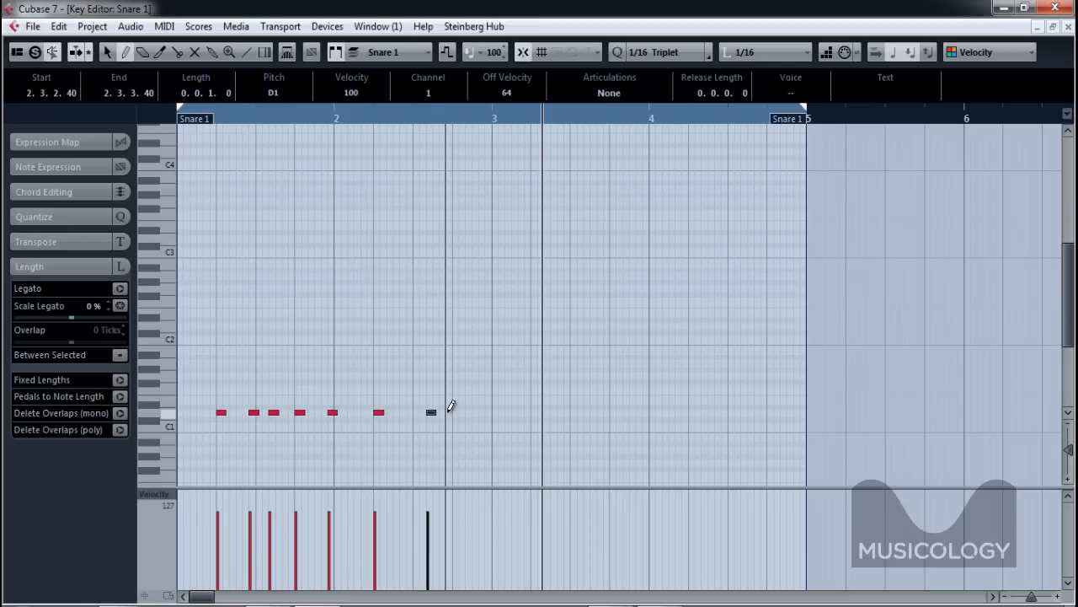
pyautogui.click(457, 411)
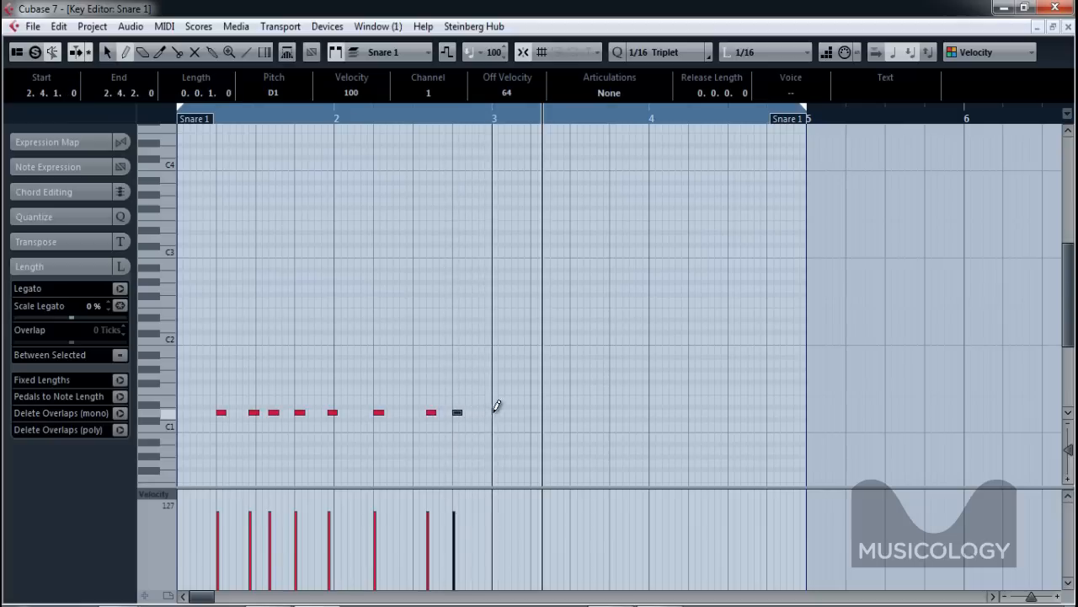
pyautogui.click(490, 411)
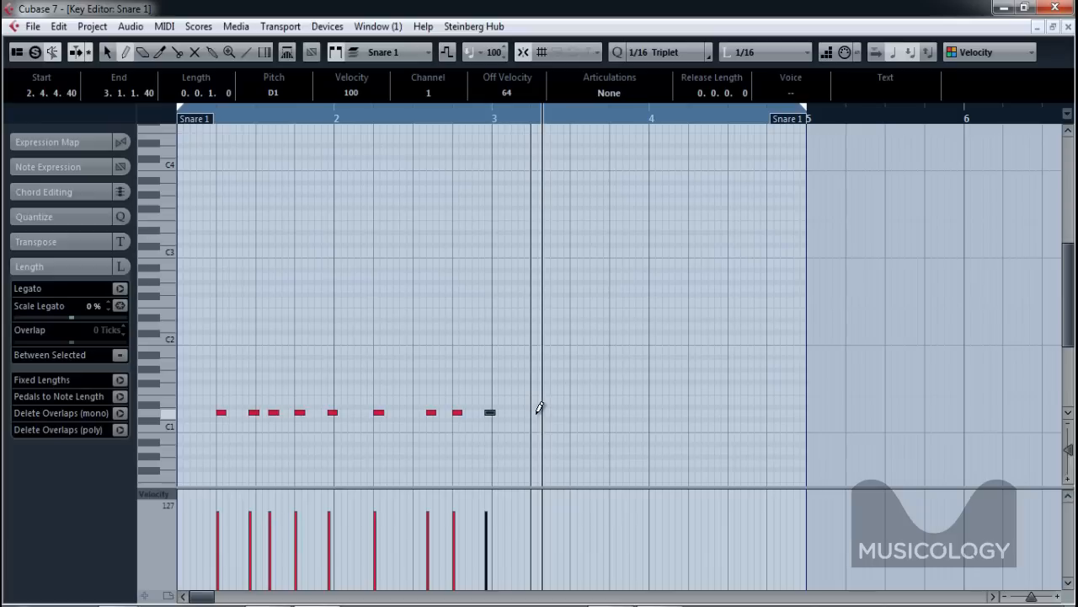
# Draw 1/16 snare notes on D1 in bar 3 at 3.2.1.0, 3.2.4.40, 3.3.2.40, 3.4.1.0 and 3.4.4.40
pyautogui.click(535, 412)
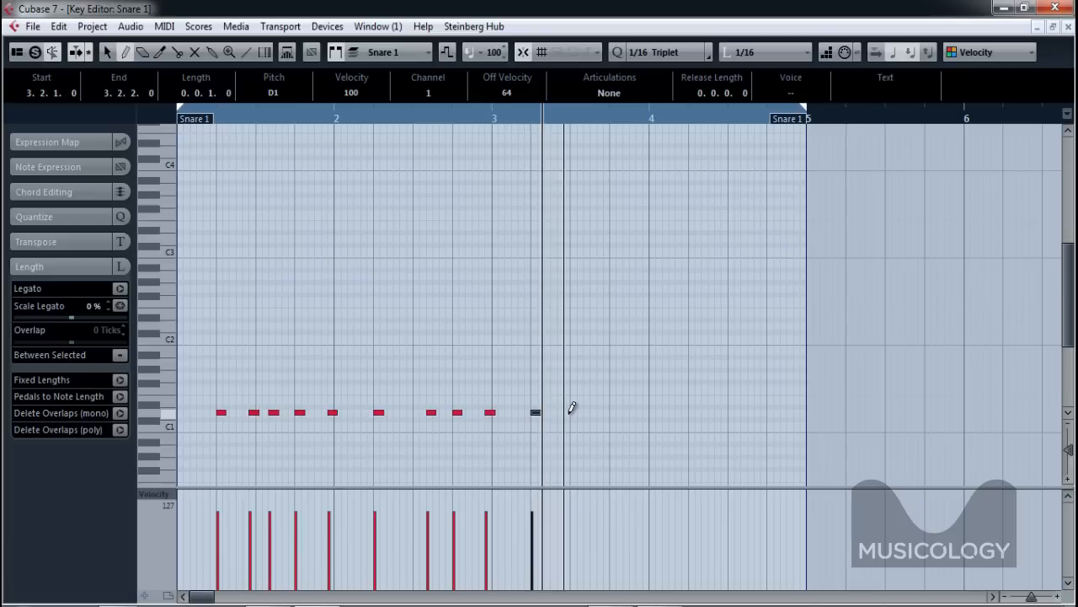
pyautogui.click(569, 412)
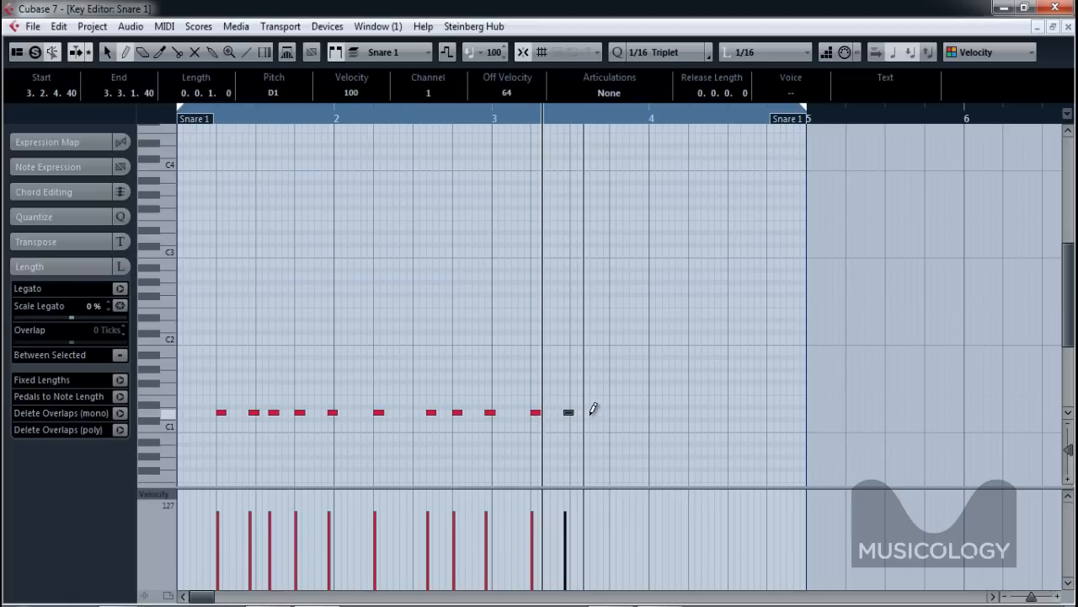
pyautogui.click(589, 412)
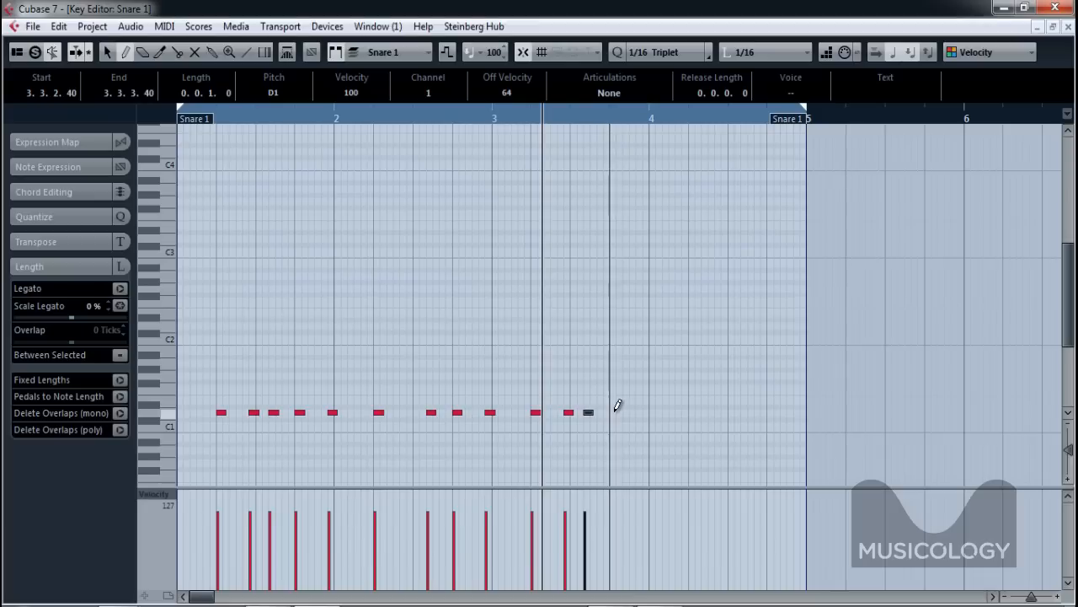
pyautogui.click(615, 412)
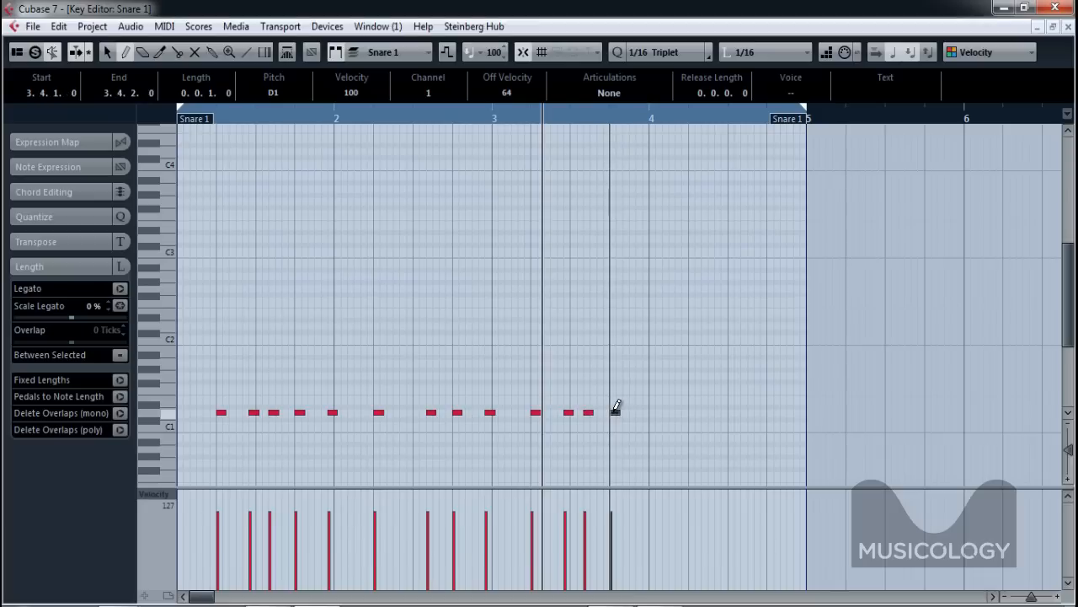
pyautogui.click(646, 412)
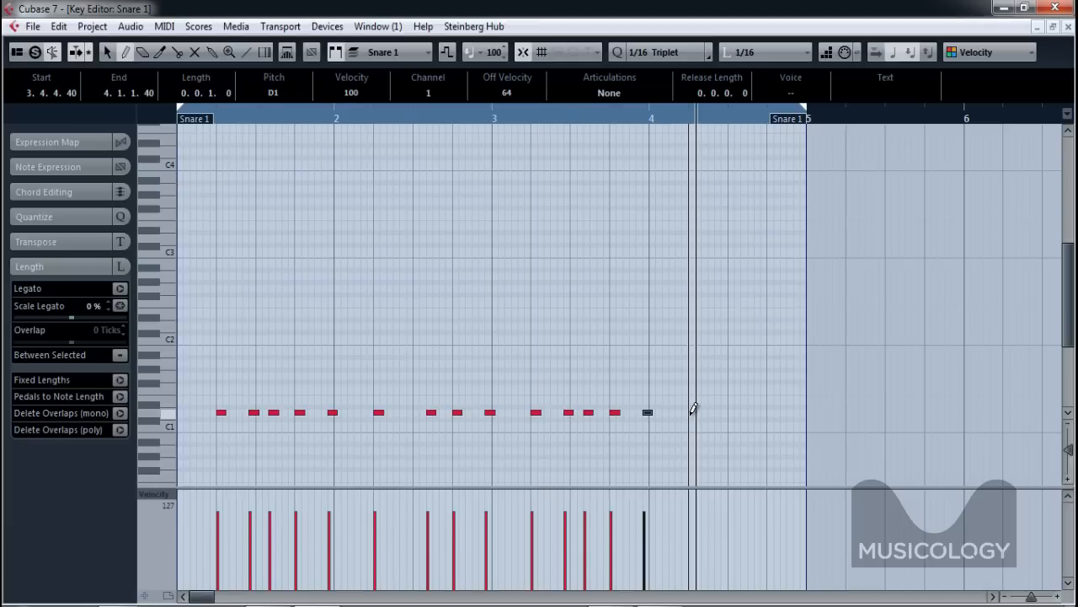
# Draw 1/16 snare notes on D1 in bar 4 at 4.2.1.0, 4.3.1.0 and 4.4.1.0
pyautogui.click(691, 412)
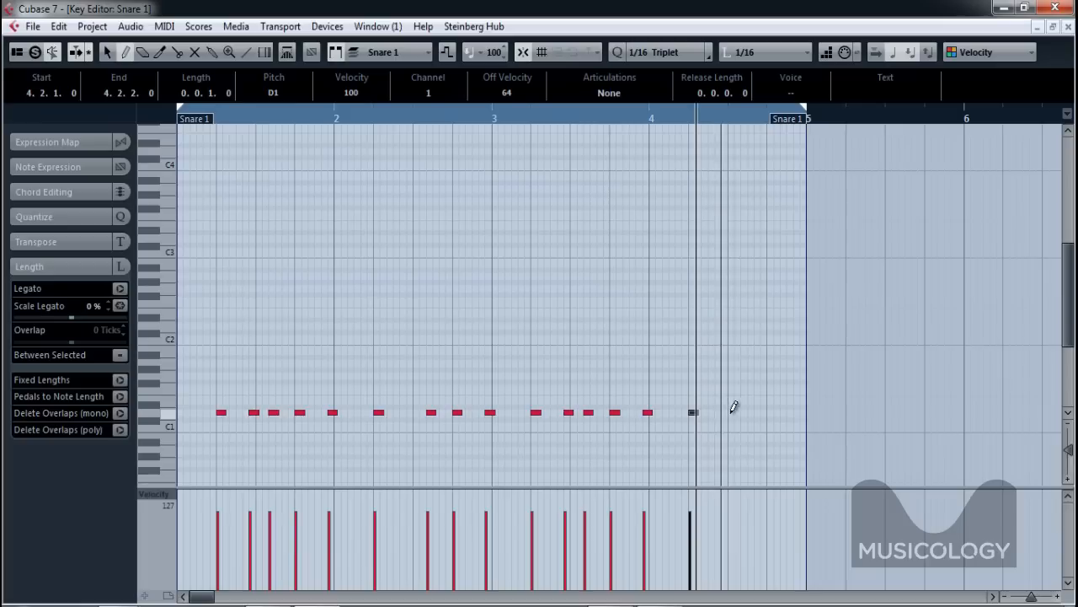
pyautogui.click(731, 412)
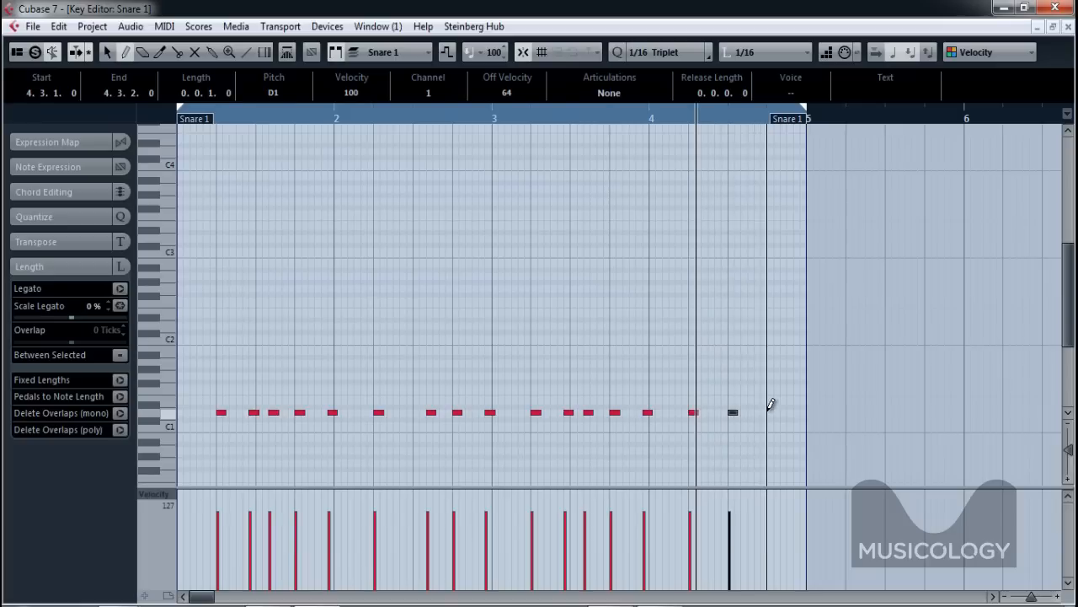
pyautogui.click(770, 410)
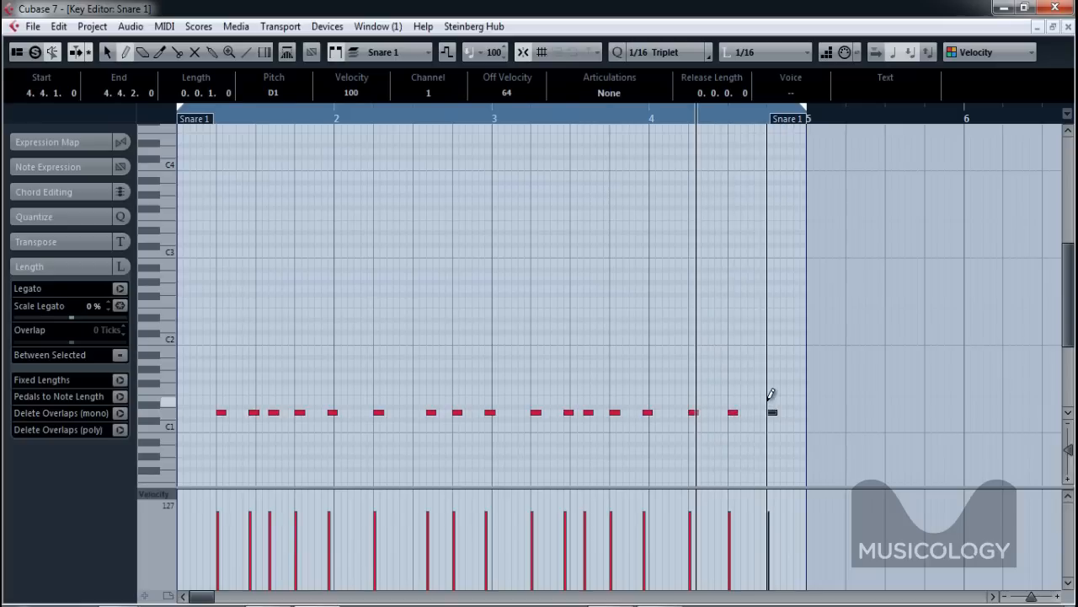
# Move the snare note on beat 3 of bar 4 to 4.3.2.40 and play the pattern back
pyautogui.press('space')
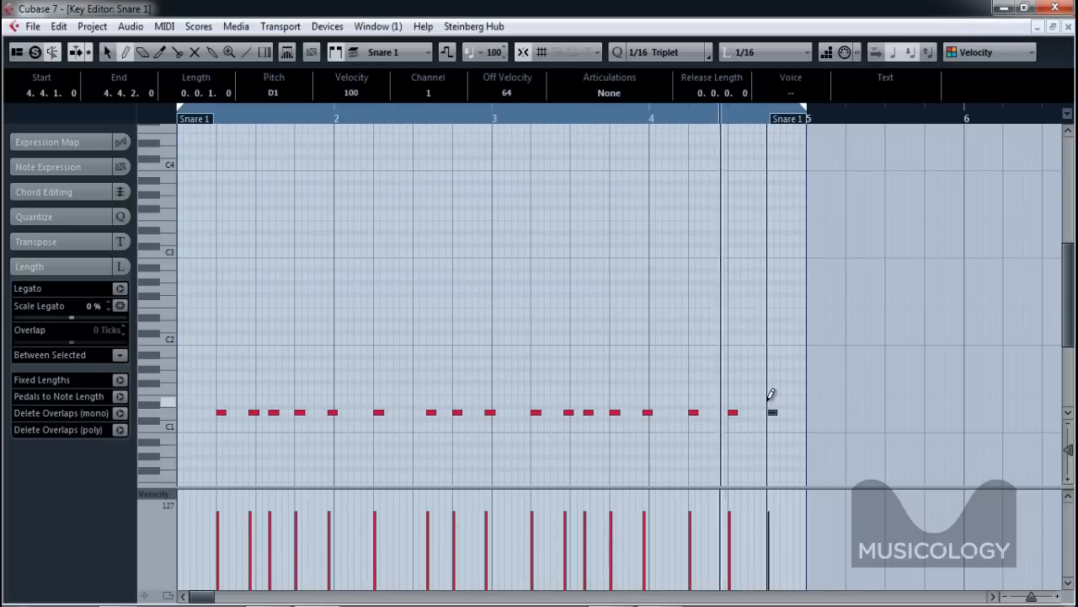
pyautogui.press('1')
pyautogui.moveTo(733, 412); pyautogui.dragTo(746, 414)
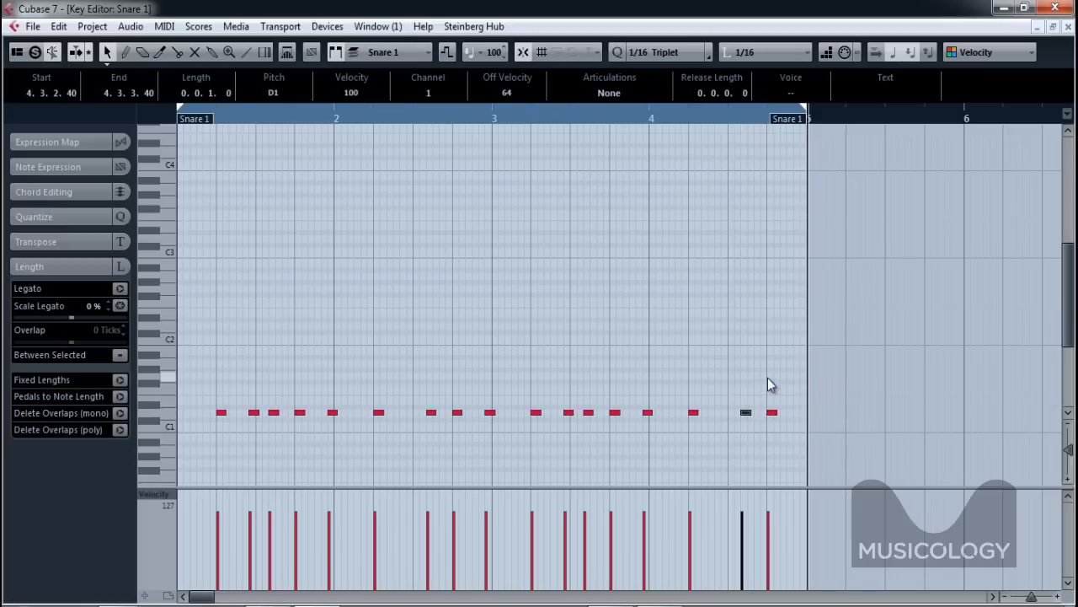
pyautogui.press('space')
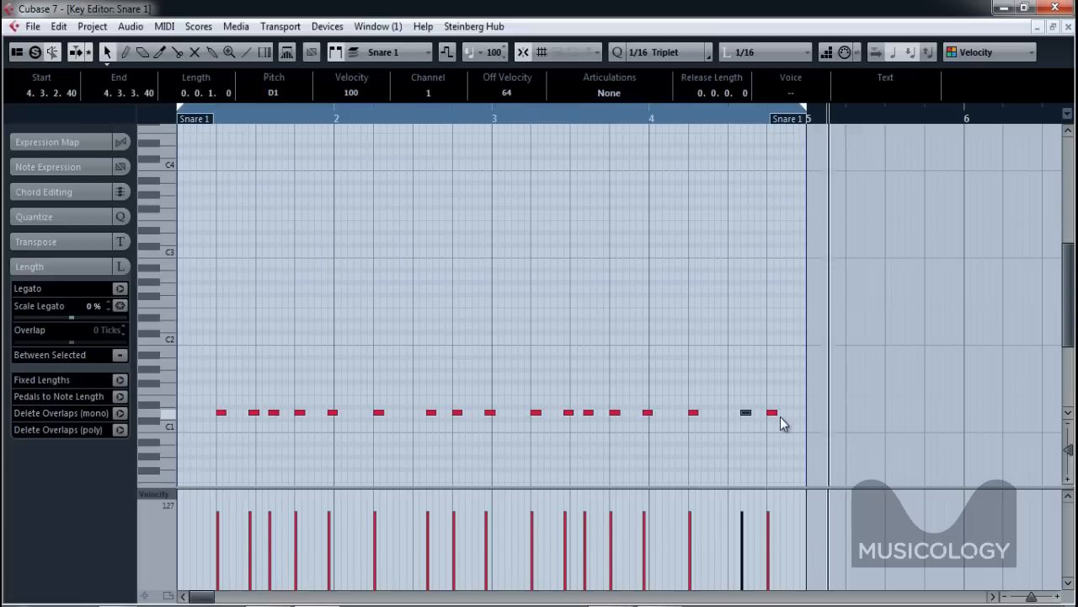
# Draw a final 1/16 snare note on D1 at 4.4.4.40, play the pattern back and close the editor
pyautogui.rightClick(795, 401)
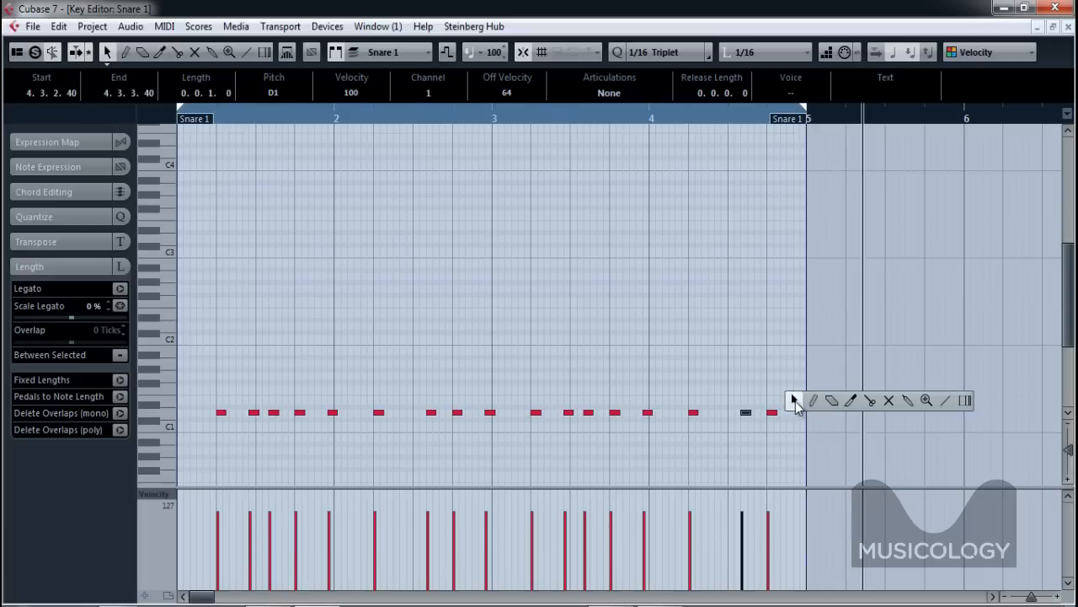
pyautogui.click(813, 401)
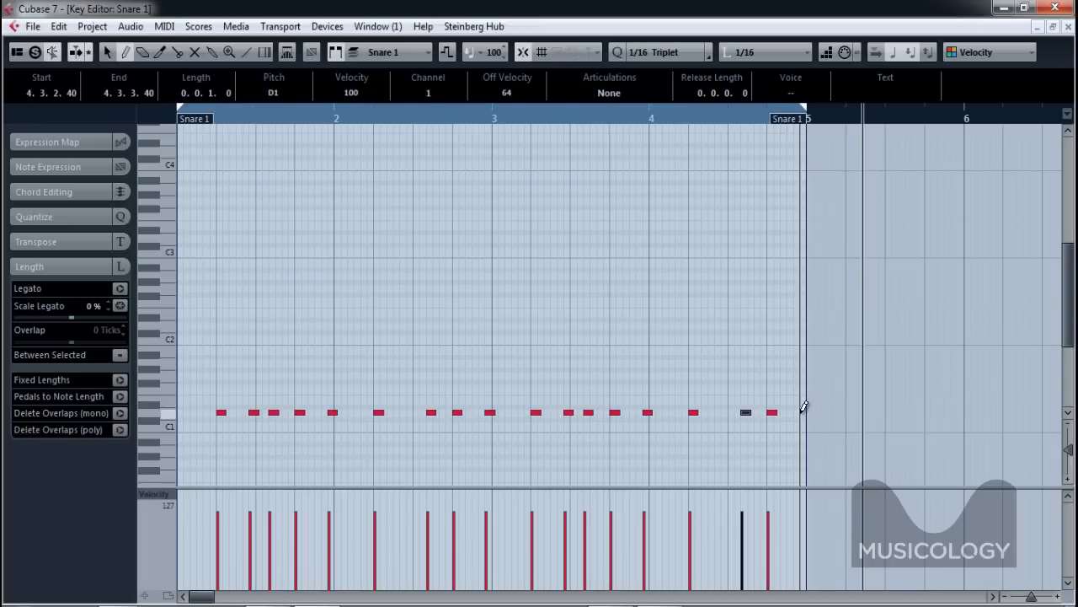
pyautogui.click(803, 411)
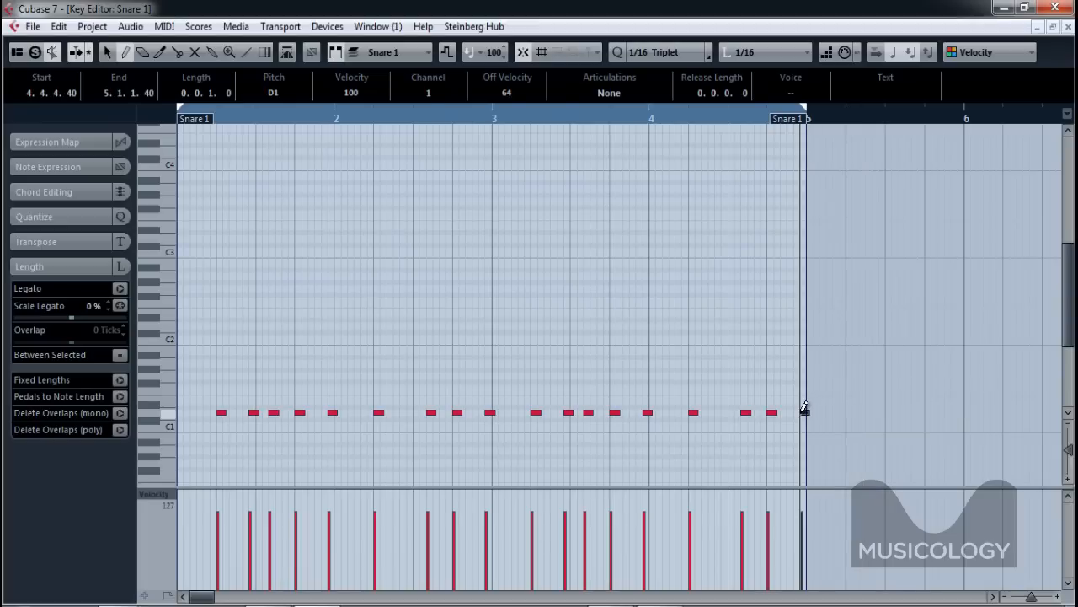
pyautogui.press('space')
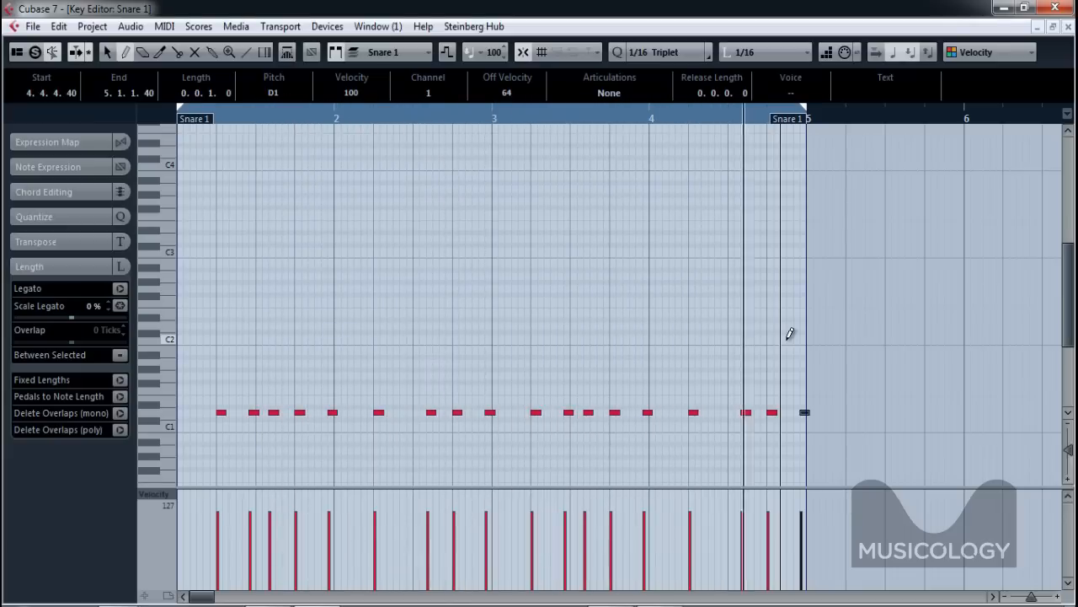
pyautogui.press('space')
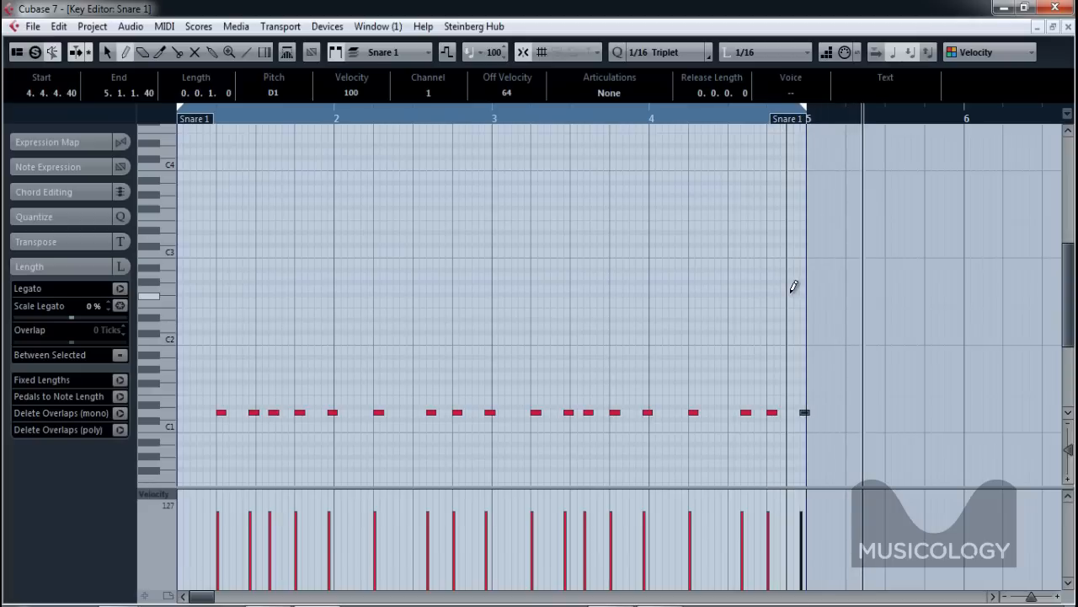
pyautogui.press('Return')
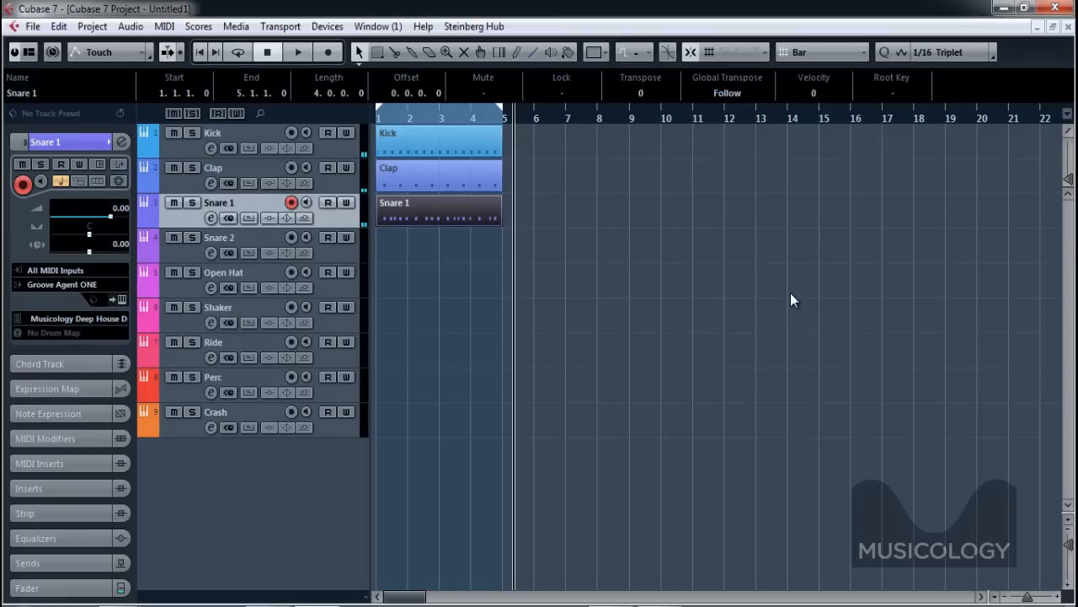
# Create an empty two-bar MIDI part on the Snare 2 track from bar 1 to bar 3 and open it in the Key Editor
pyautogui.click(347, 255)
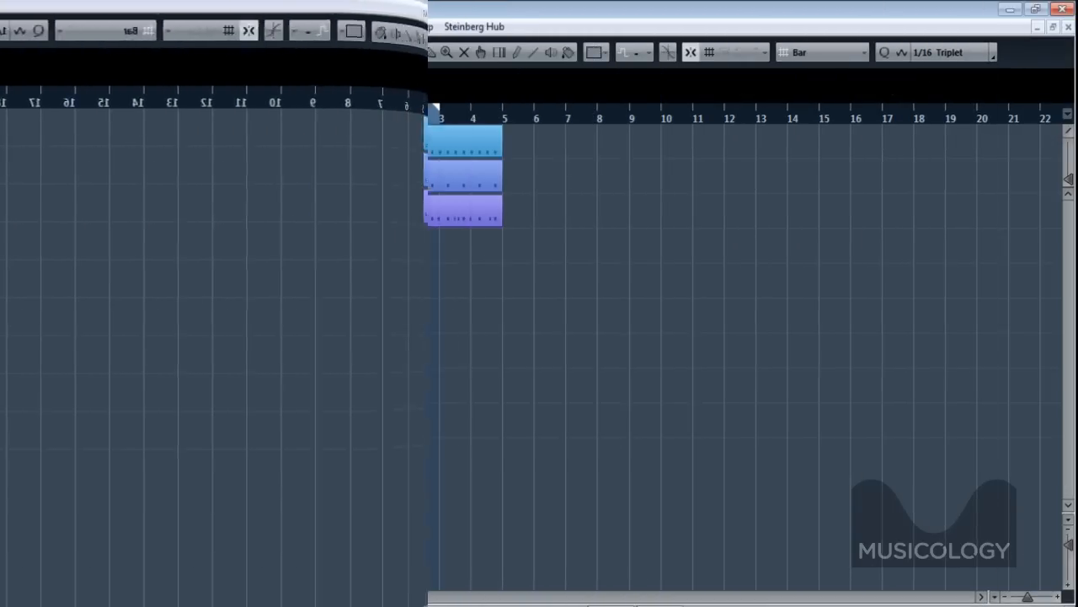
pyautogui.doubleClick(404, 246)
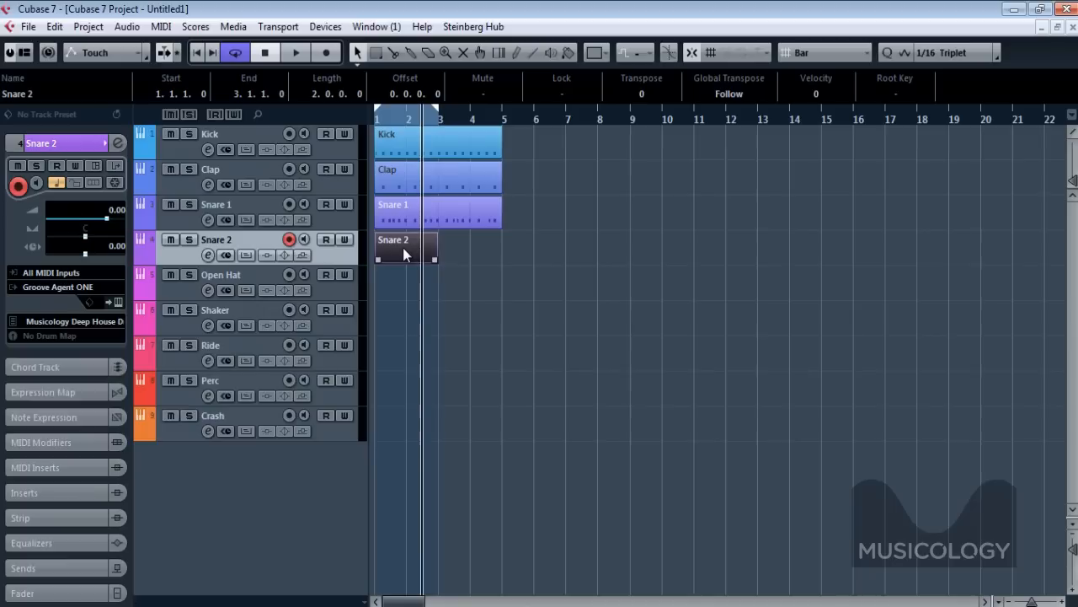
pyautogui.doubleClick(402, 246)
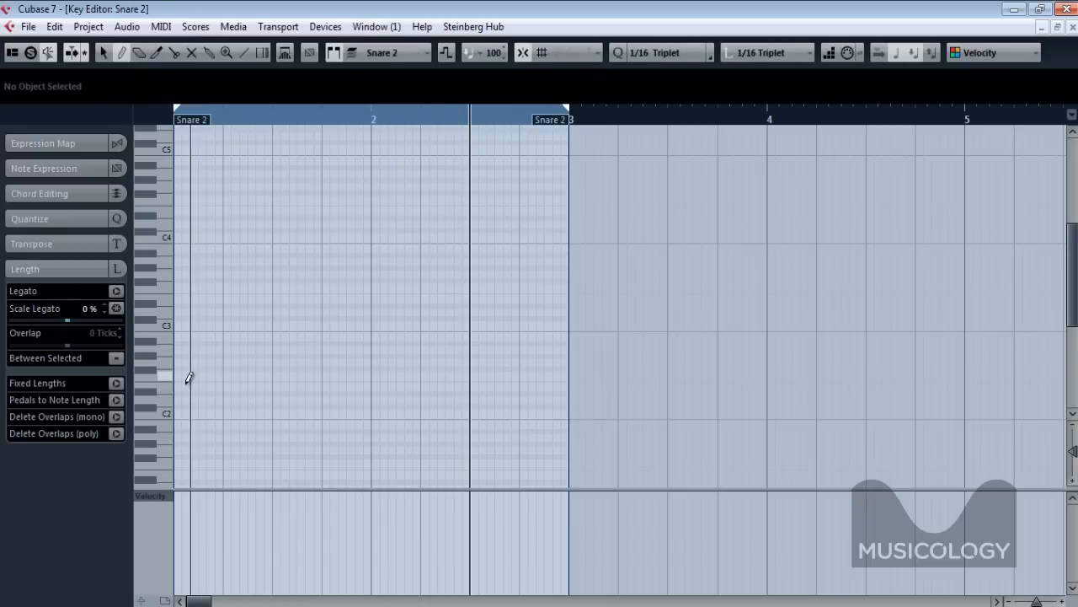
# Draw 1/16 triplet notes on D#1 in bar 1 at 1.2.1.0, 1.2.4.40, 1.3.4.40, 1.4.1.0, 1.4.2.40 and 1.4.3.0
pyautogui.scroll(-2, 162, 402)
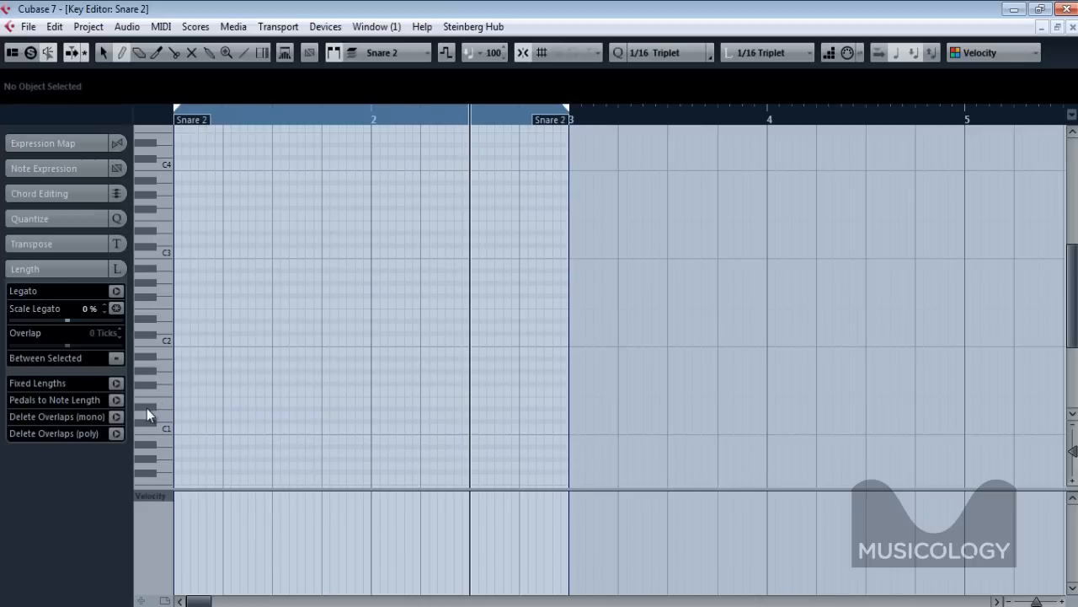
pyautogui.click(227, 408)
pyautogui.click(268, 408)
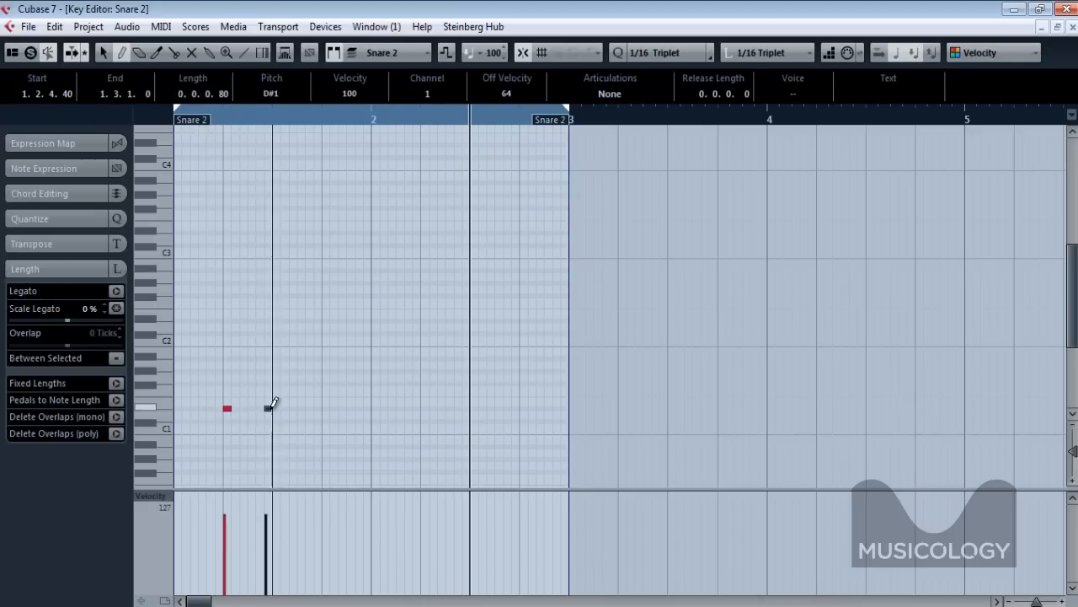
pyautogui.click(318, 408)
pyautogui.click(327, 408)
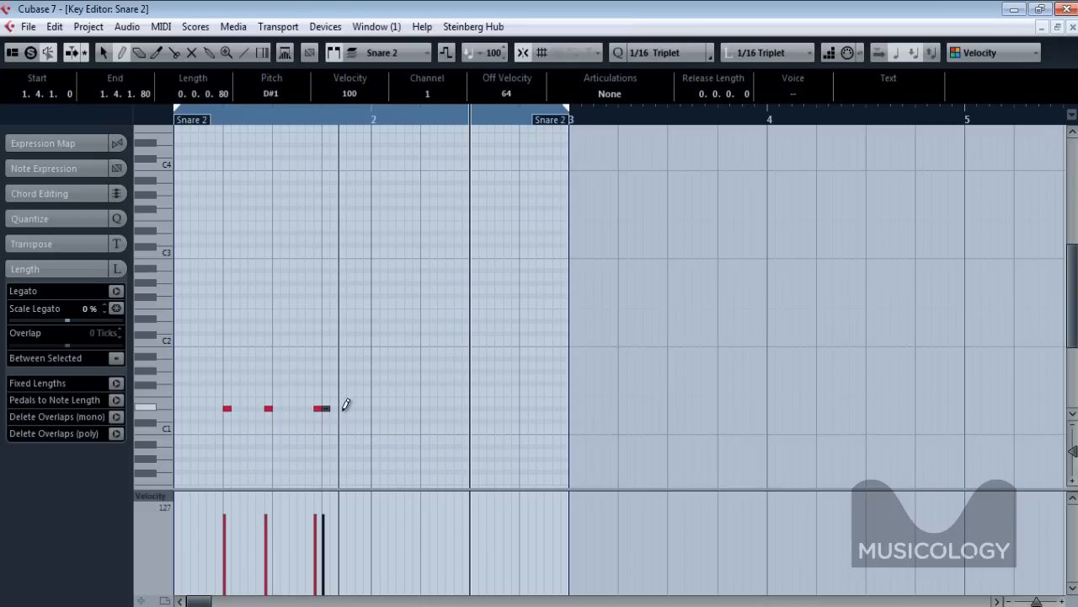
pyautogui.click(342, 407)
pyautogui.click(350, 407)
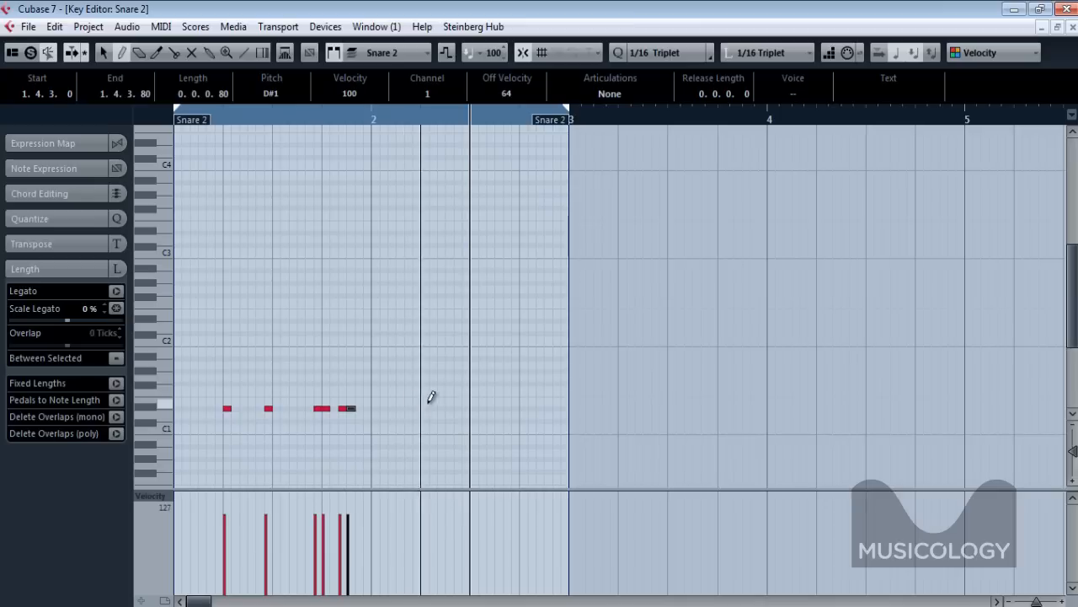
# Draw 1/16 triplet D#1 notes at 2.3.3.0, 2.3.4.40, 2.4.1.0, 2.4.2.40, 2.4.3.0 and 2.4.4.40, play the pattern and close the editor
pyautogui.click(565, 408)
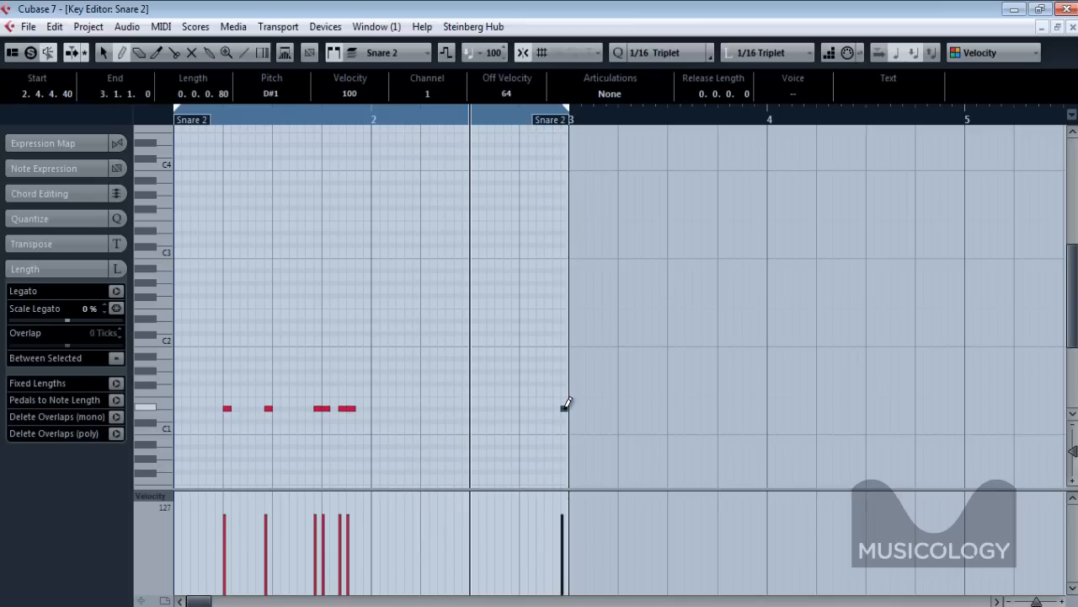
pyautogui.click(549, 408)
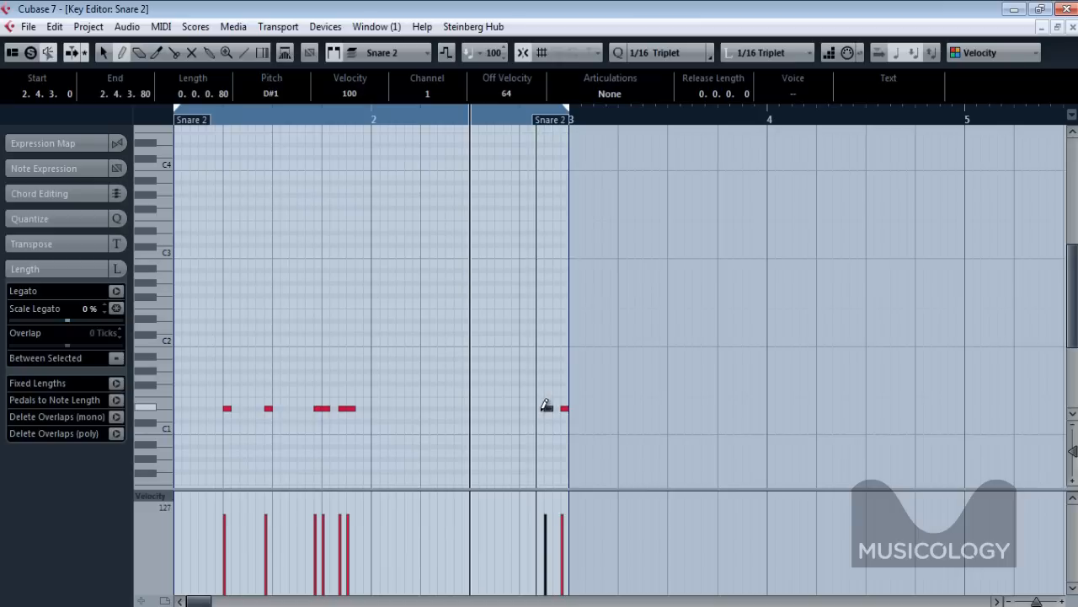
pyautogui.click(541, 407)
pyautogui.click(524, 408)
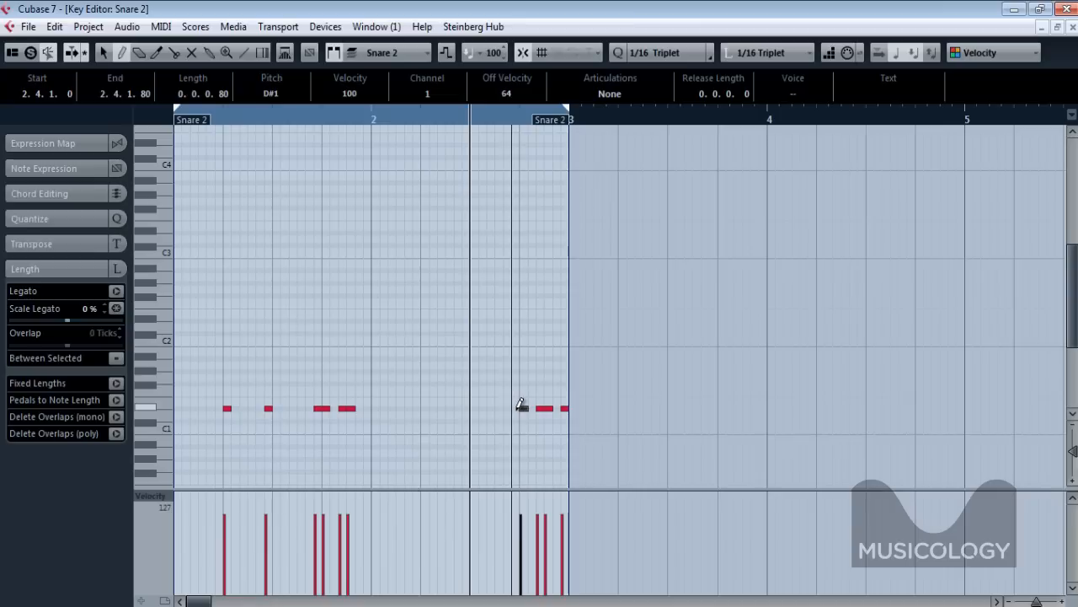
pyautogui.click(515, 407)
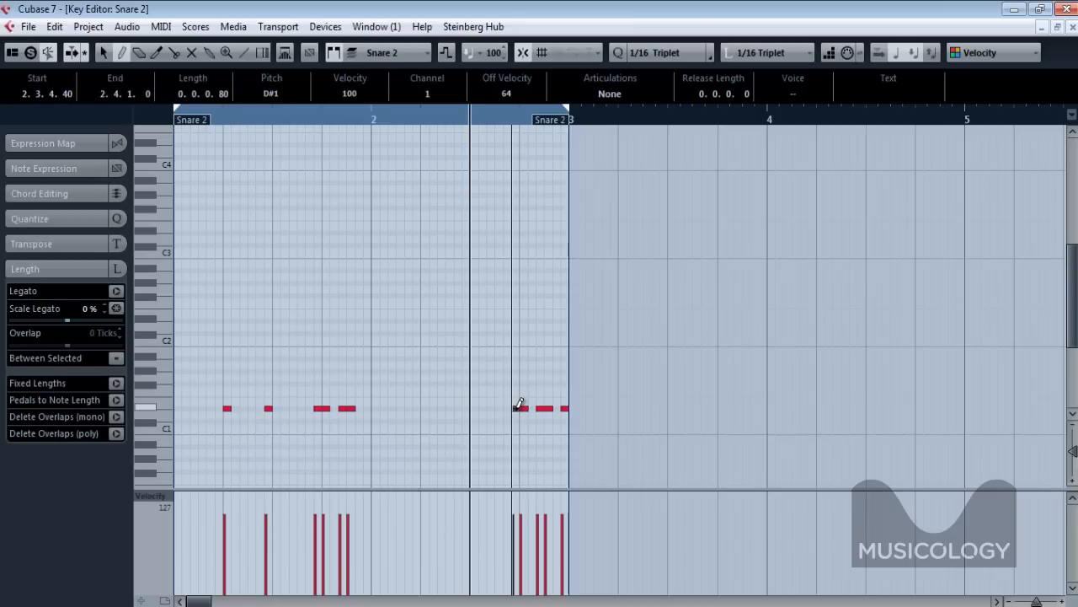
pyautogui.click(500, 408)
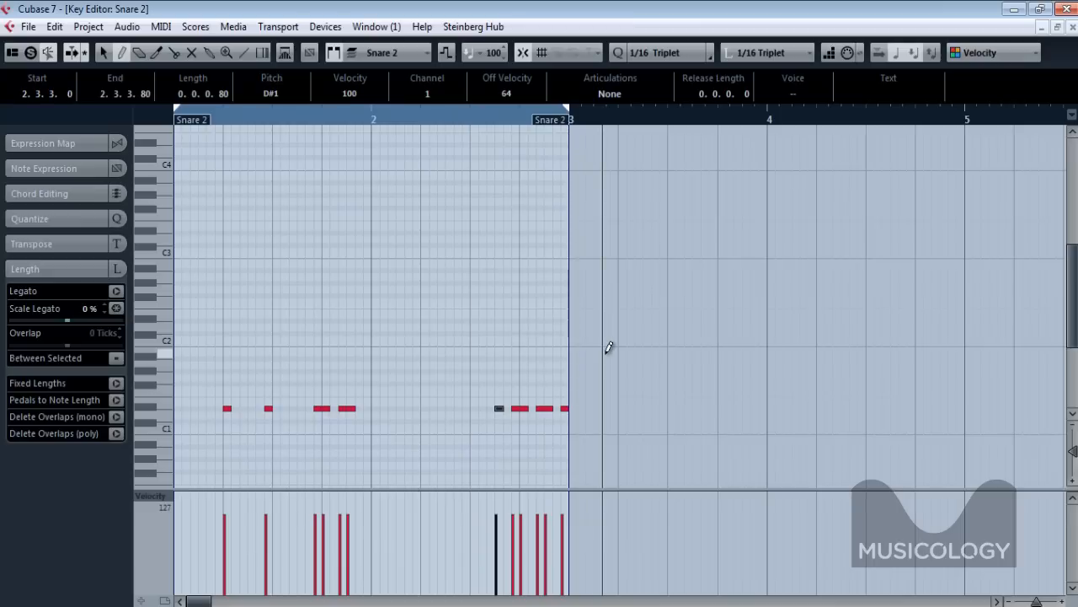
pyautogui.press('space')
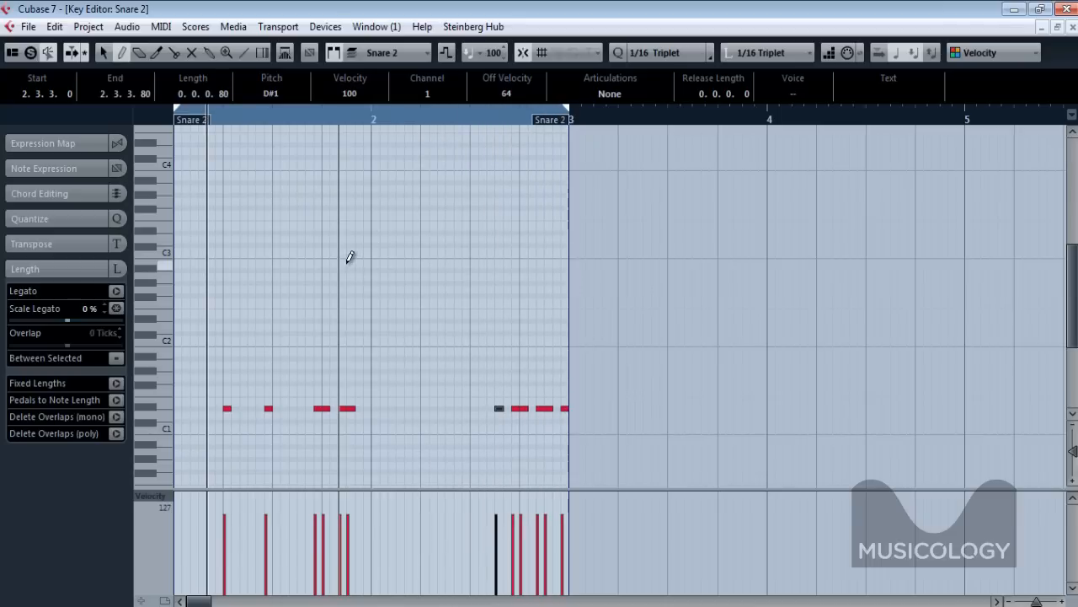
pyautogui.press('Return')
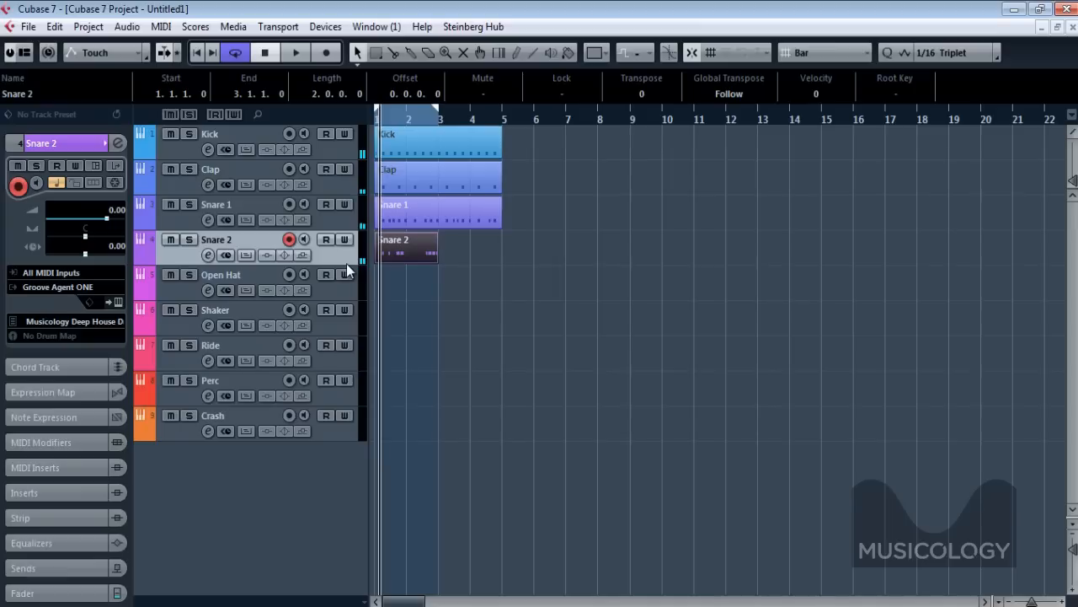
# Create an empty two-bar MIDI part on the Open Hat track from bar 1 to bar 3 and open it in the Key Editor
pyautogui.click(235, 53)
pyautogui.moveTo(438, 114)
pyautogui.mouseDown()
pyautogui.moveTo(493, 114)
pyautogui.moveTo(449, 117)
pyautogui.mouseUp()
pyautogui.click(349, 289)
pyautogui.doubleClick(409, 281)
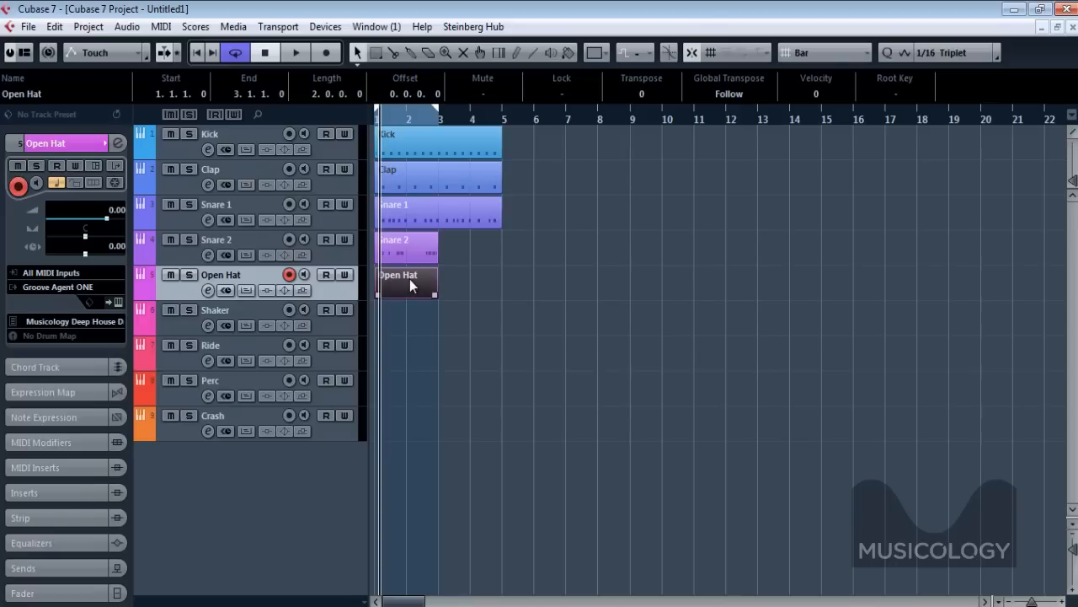
pyautogui.doubleClick(409, 279)
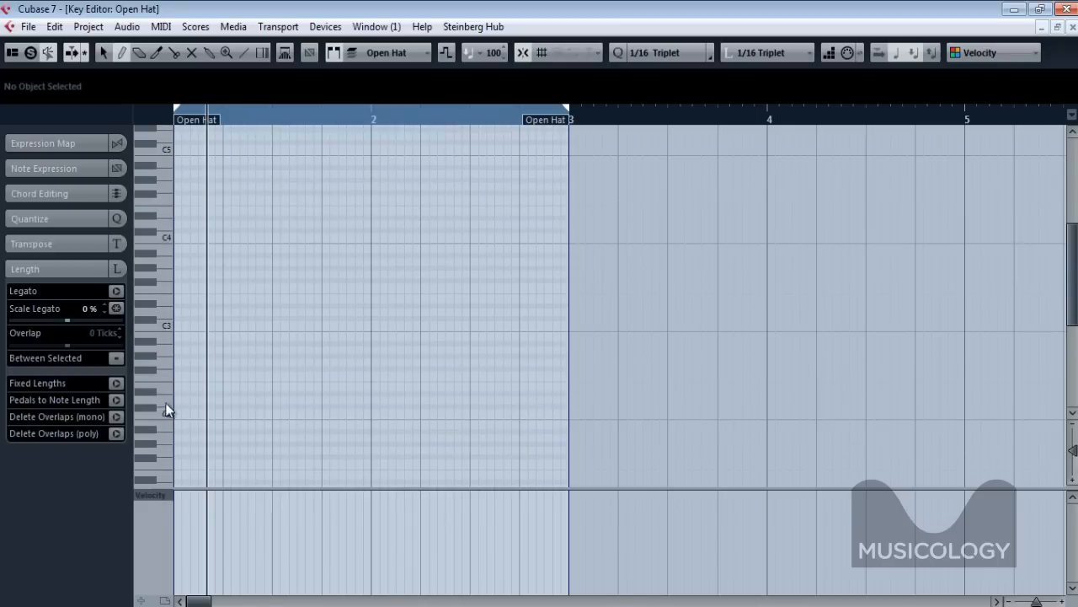
# Draw 1/16 triplet open hat notes on E1 in bar 1 at 1.1.3.0, 1.2.3.0, 1.3.3.0 and 1.4.3.0
pyautogui.scroll(-2, 216, 378)
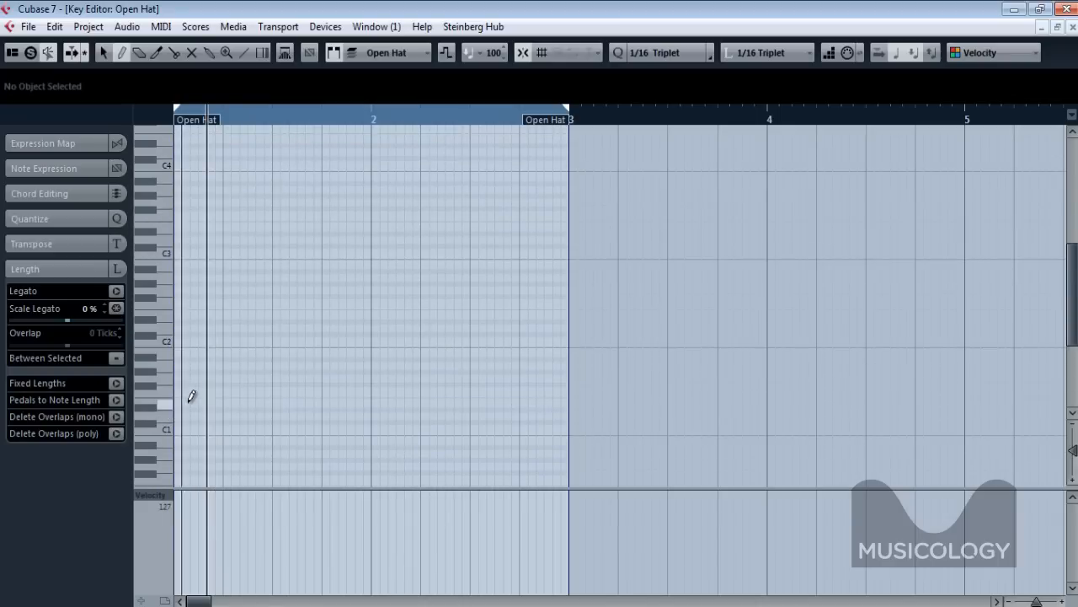
pyautogui.click(1039, 599)
pyautogui.moveTo(1039, 601); pyautogui.dragTo(1039, 602)
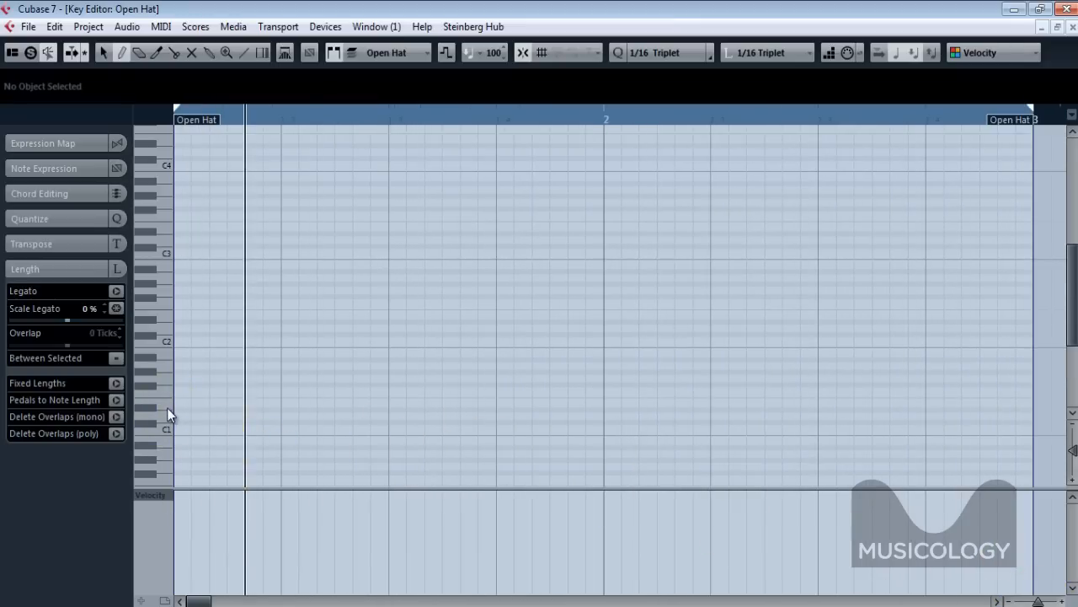
pyautogui.click(235, 402)
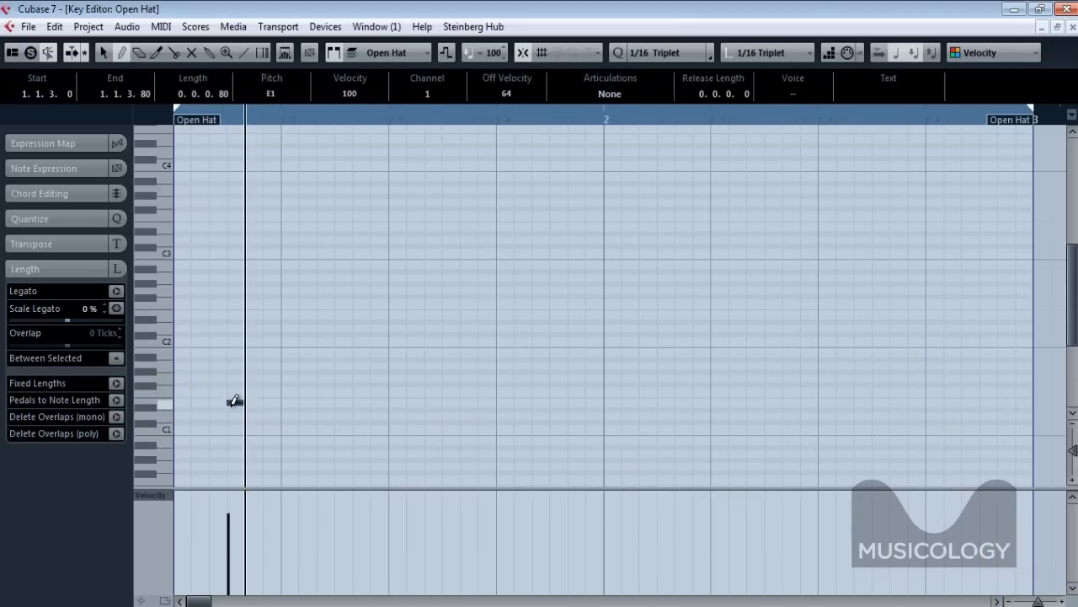
pyautogui.click(337, 402)
pyautogui.click(447, 402)
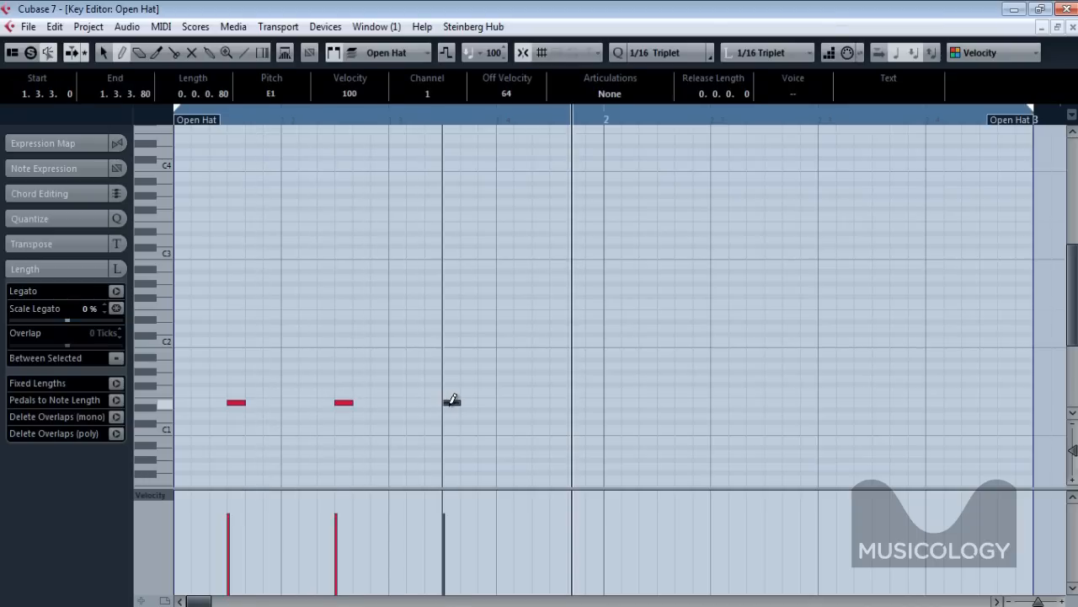
pyautogui.click(556, 402)
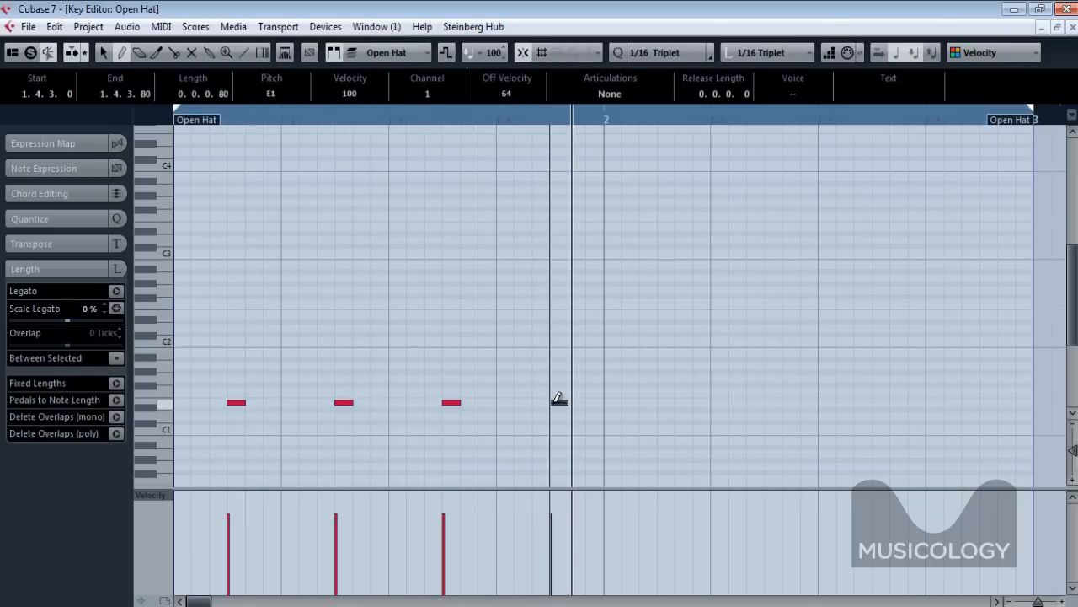
# Draw E1 open hat notes in bar 2 at 2.1.3.0, 2.2.3.0, 2.3.3.0 and 2.4.3.0, play the pattern and close the editor
pyautogui.click(661, 402)
pyautogui.click(768, 402)
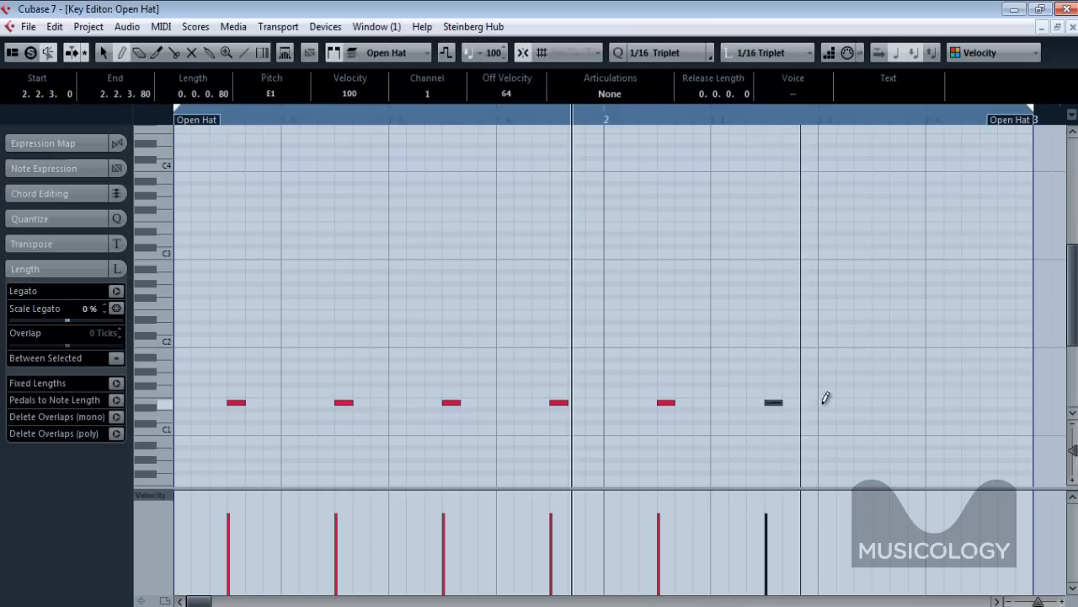
pyautogui.click(879, 401)
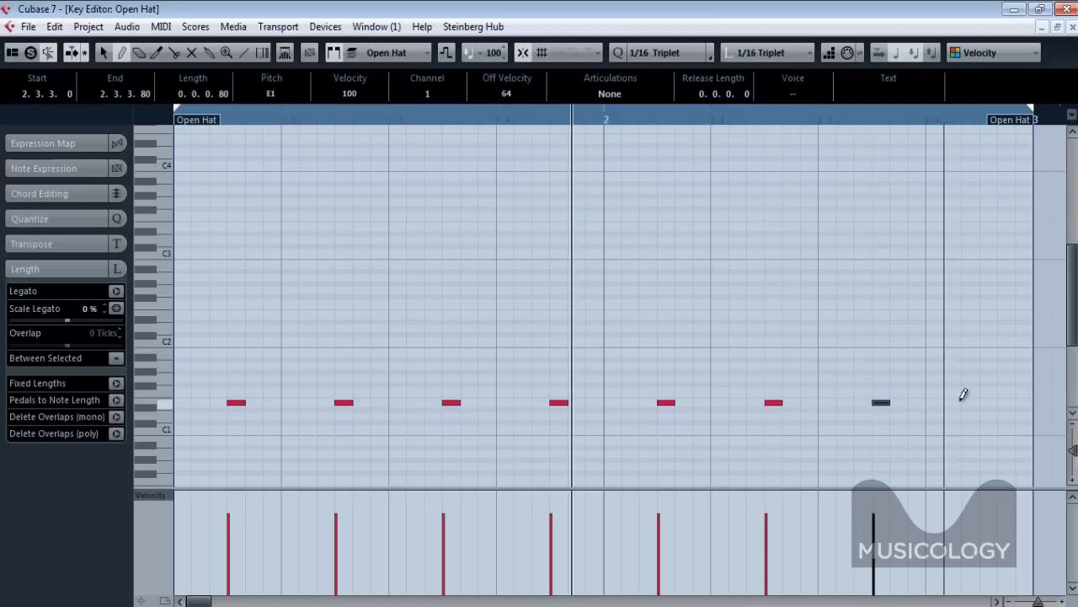
pyautogui.click(987, 402)
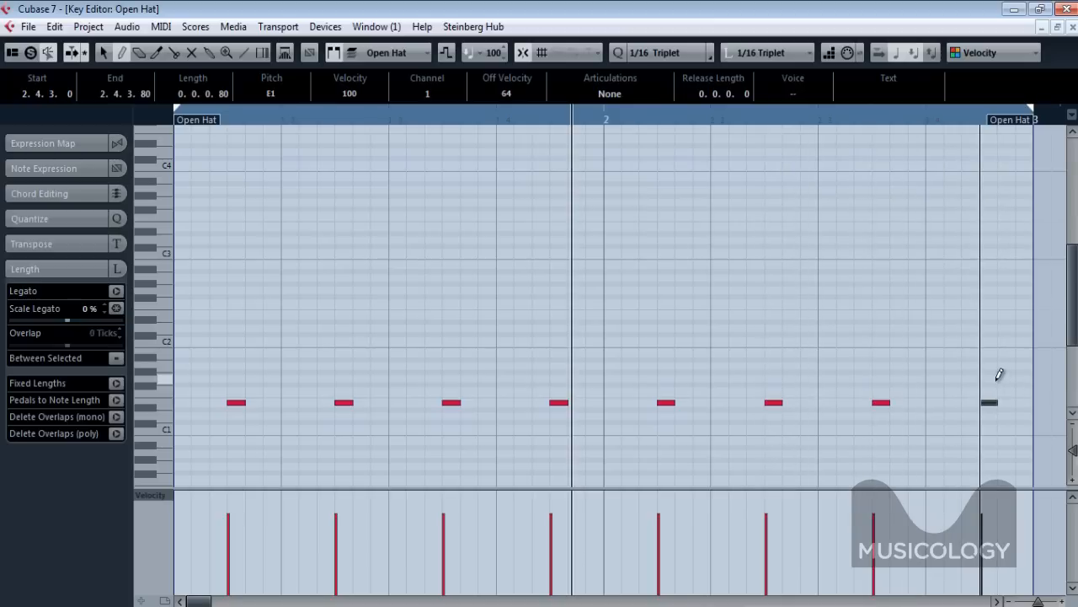
pyautogui.press('.')
pyautogui.press('space')
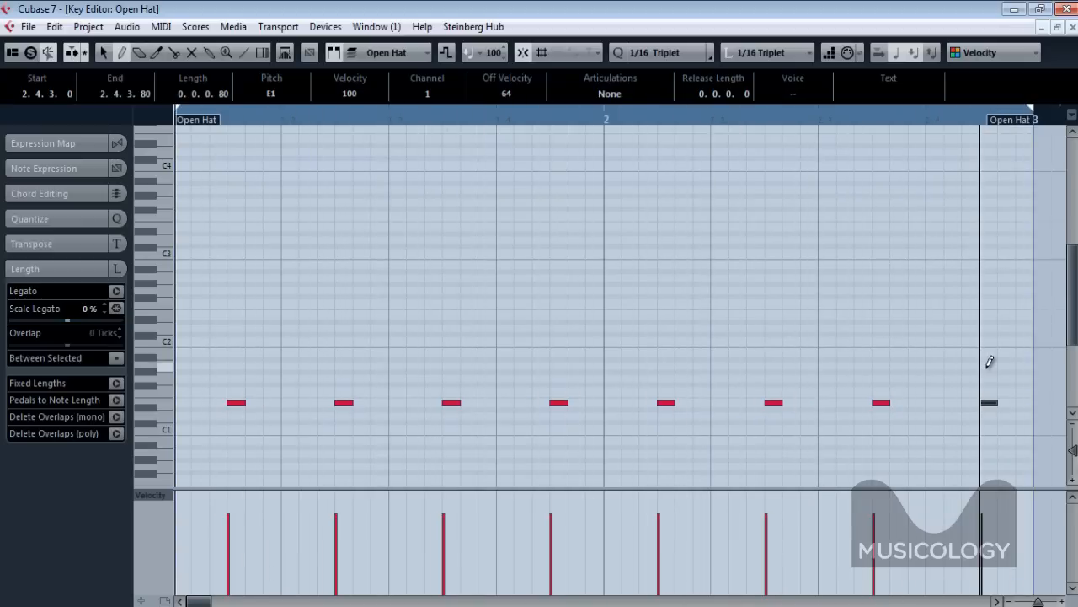
pyautogui.press('Return')
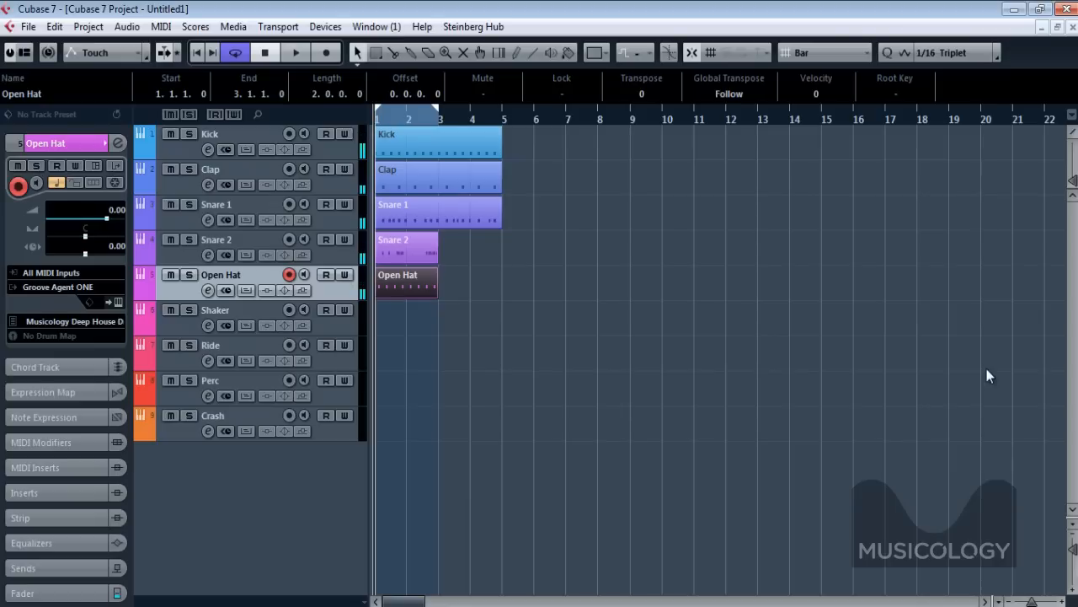
# Create an empty two-bar MIDI part on the Shaker track from bar 1 to bar 3 and open it in the Key Editor
pyautogui.click(326, 325)
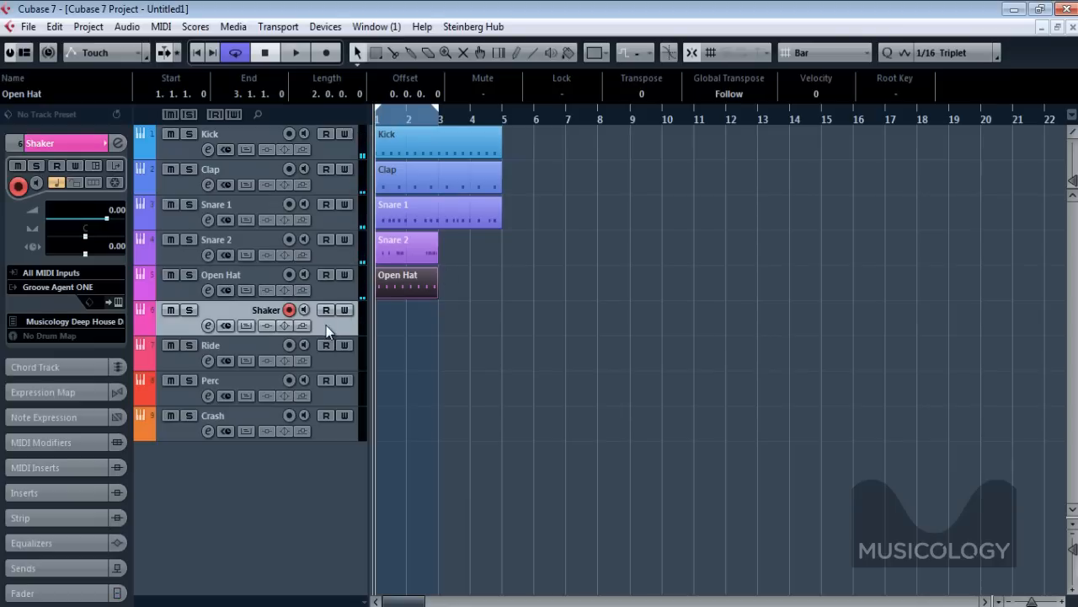
pyautogui.doubleClick(391, 319)
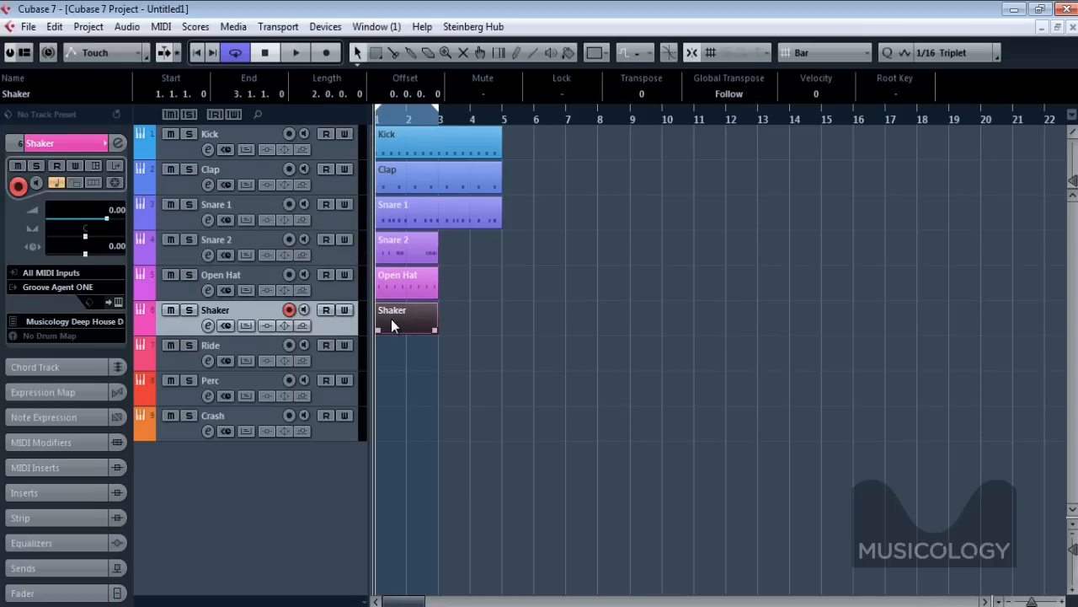
pyautogui.doubleClick(391, 319)
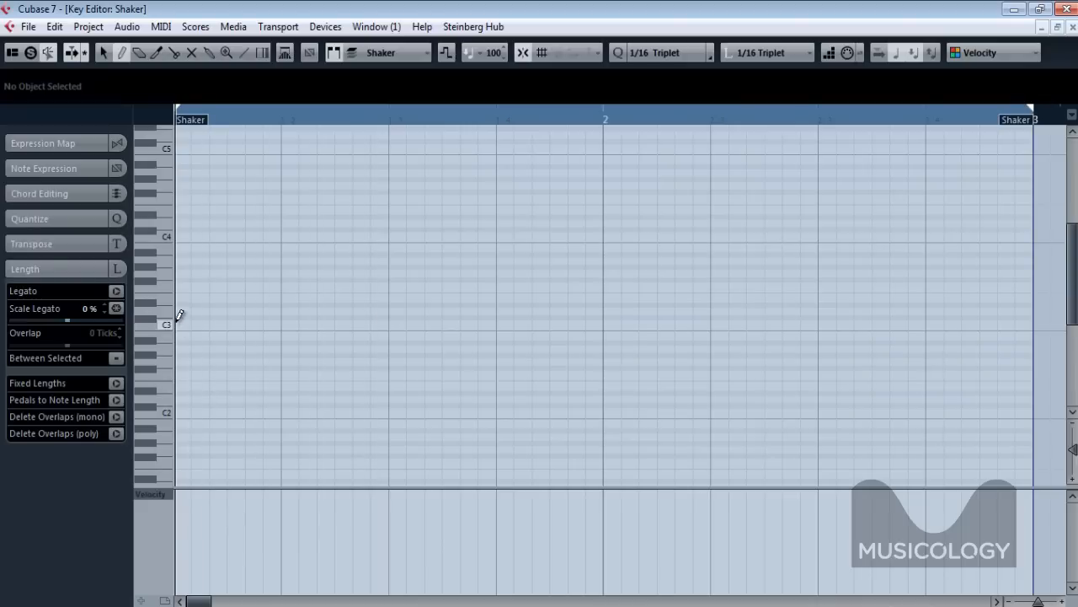
# Draw 1/16 triplet shaker notes on F1 at 1.1.3.0, 1.2.3.0 and 1.3.3.0
pyautogui.scroll(-4, 166, 425)
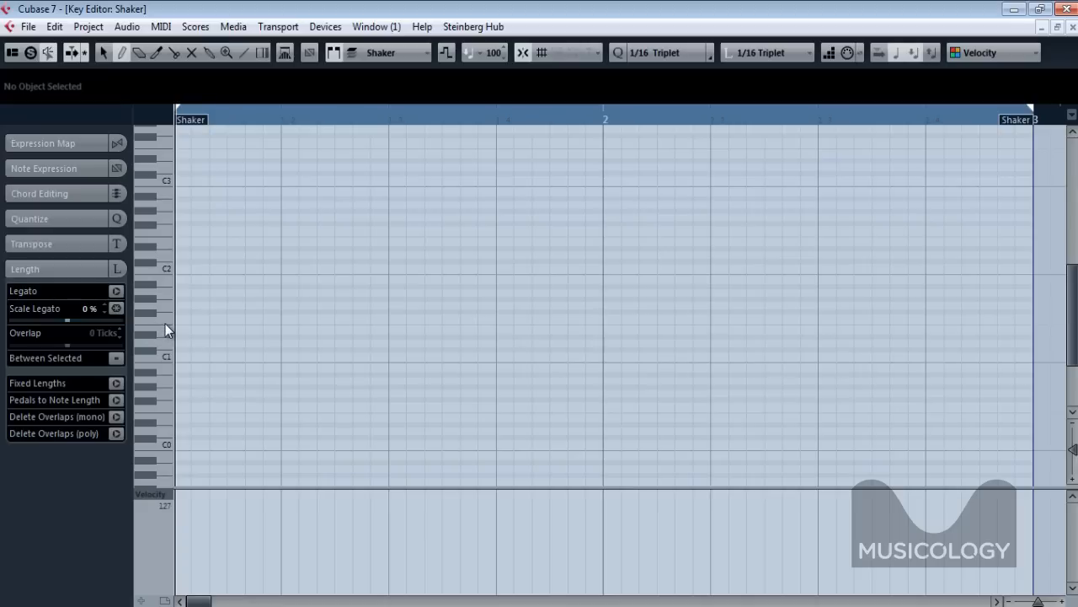
pyautogui.click(225, 316)
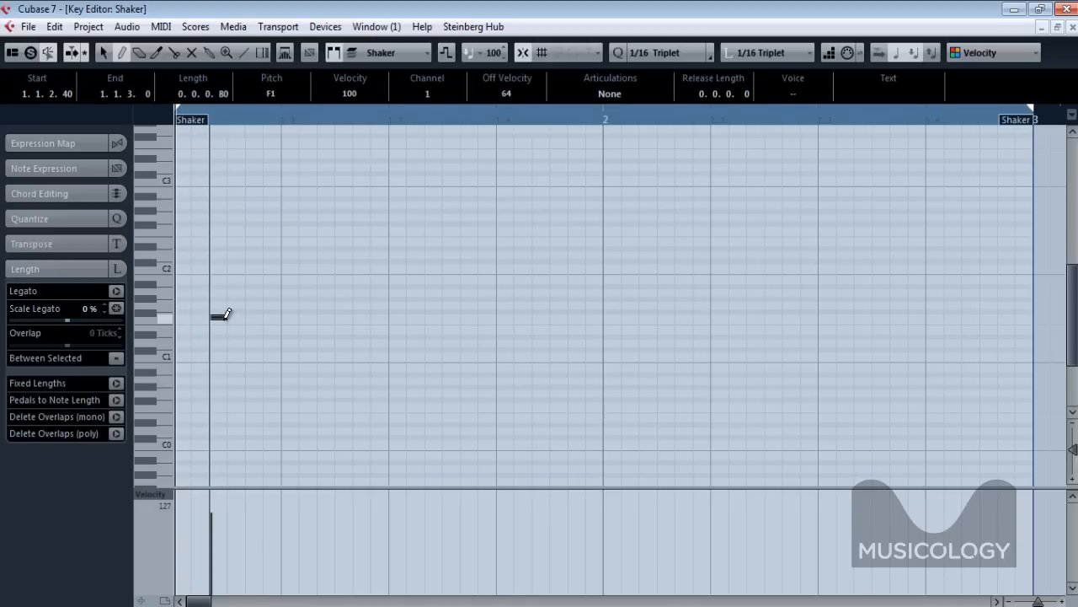
pyautogui.click(226, 315)
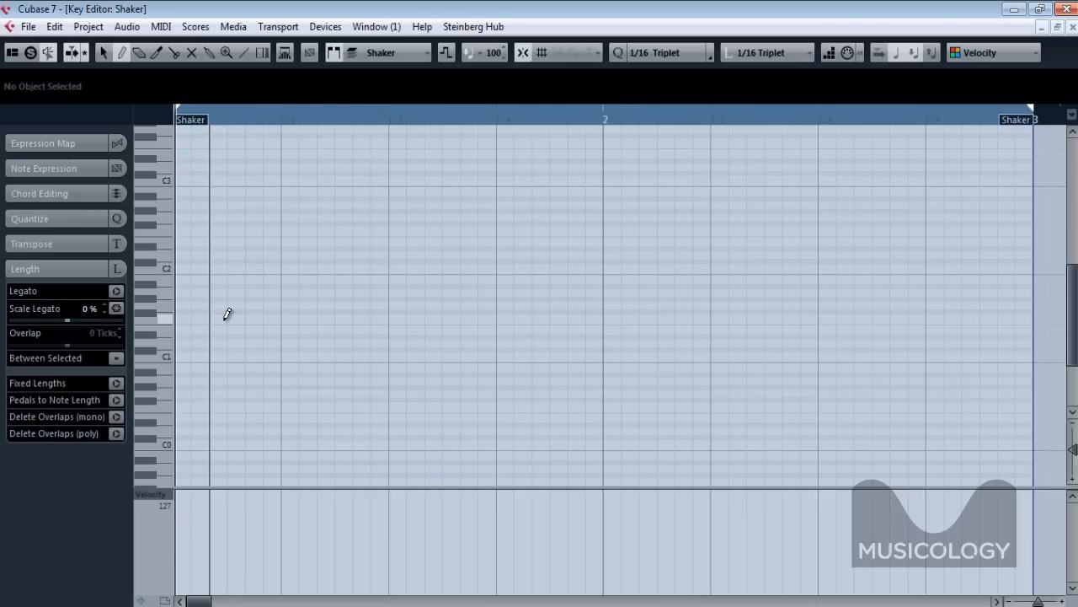
pyautogui.click(229, 314)
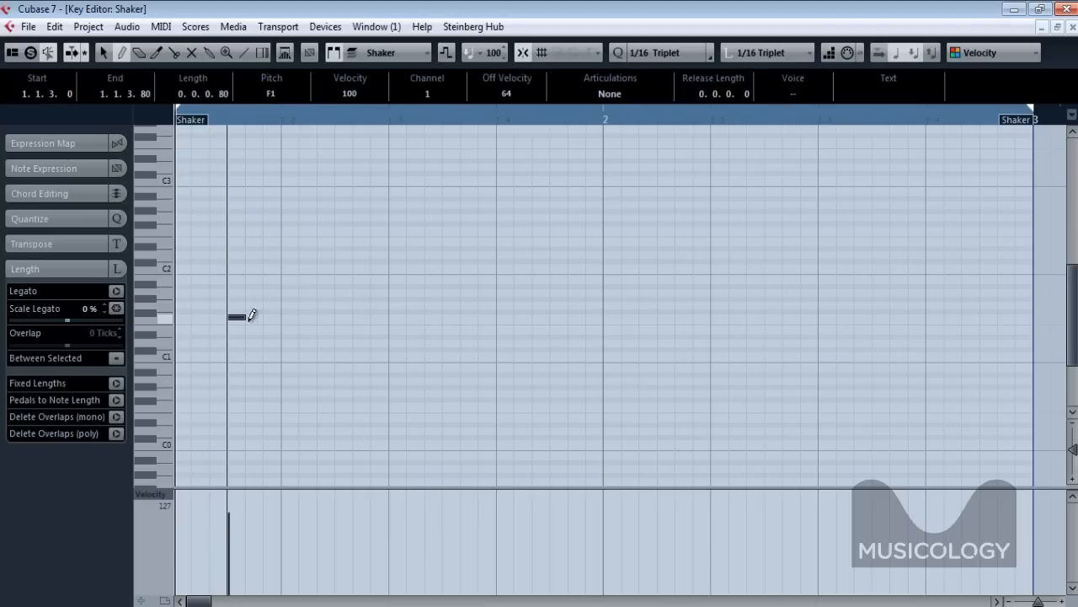
pyautogui.click(337, 315)
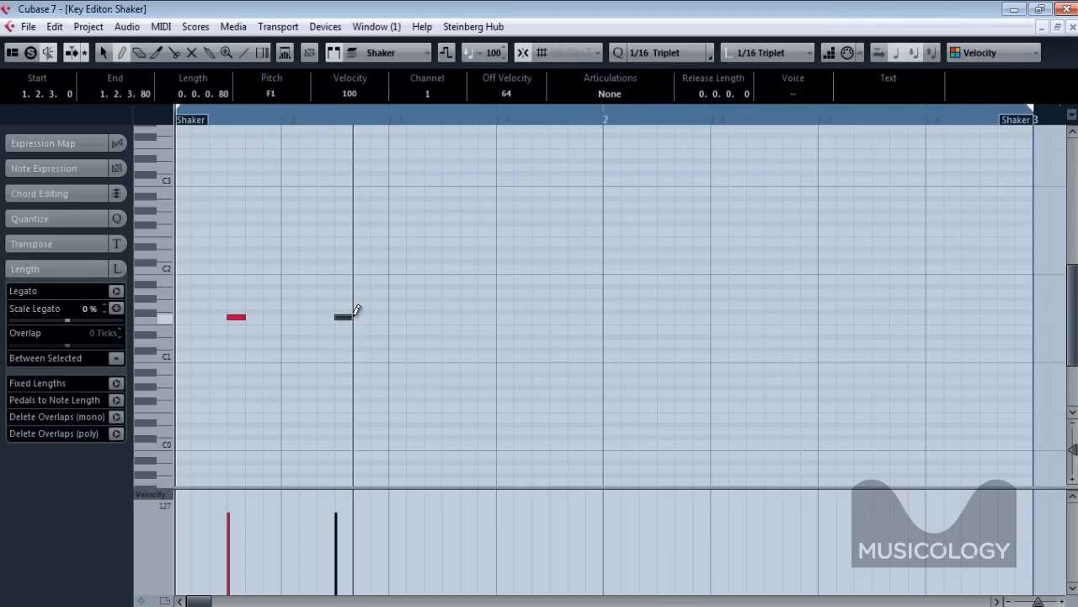
pyautogui.click(449, 313)
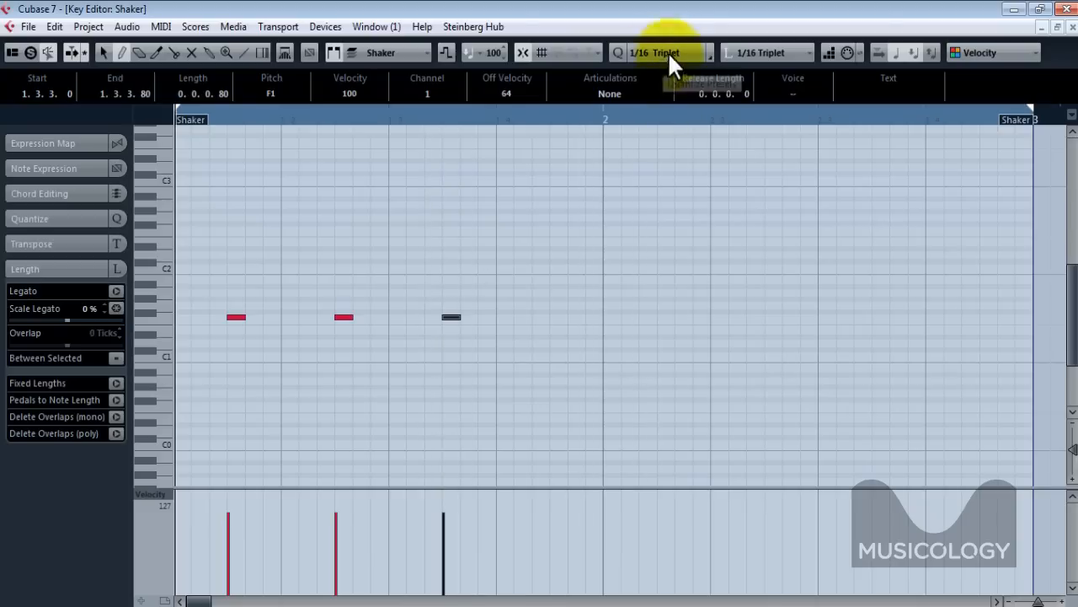
# Add a softer F1 note at 1.3.2.40 with velocity 51 and a full-velocity note at 1.4.3.0
pyautogui.click(432, 317)
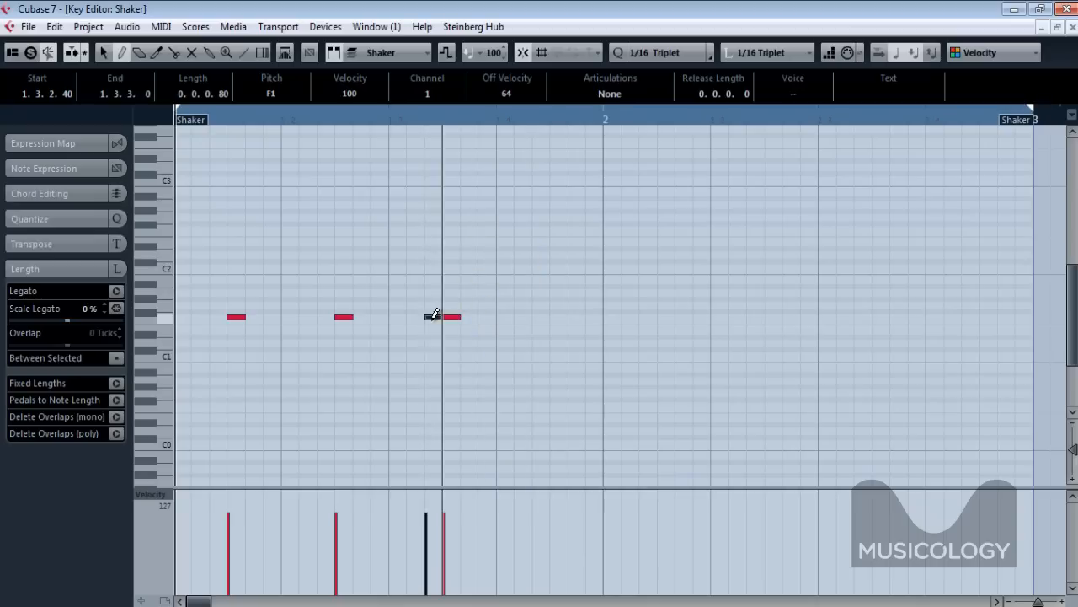
pyautogui.click(432, 552)
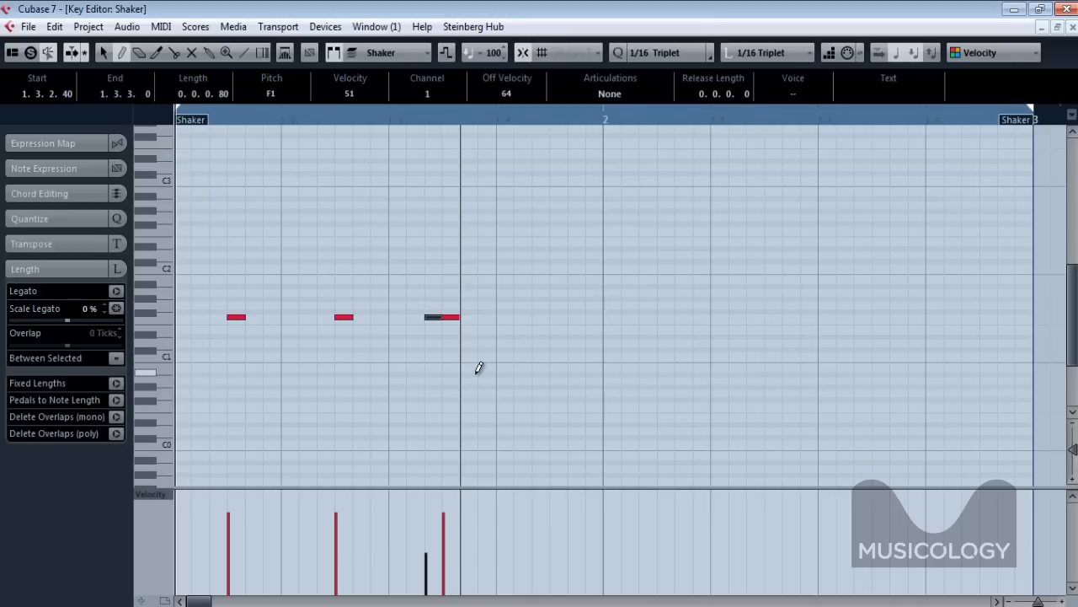
pyautogui.click(555, 318)
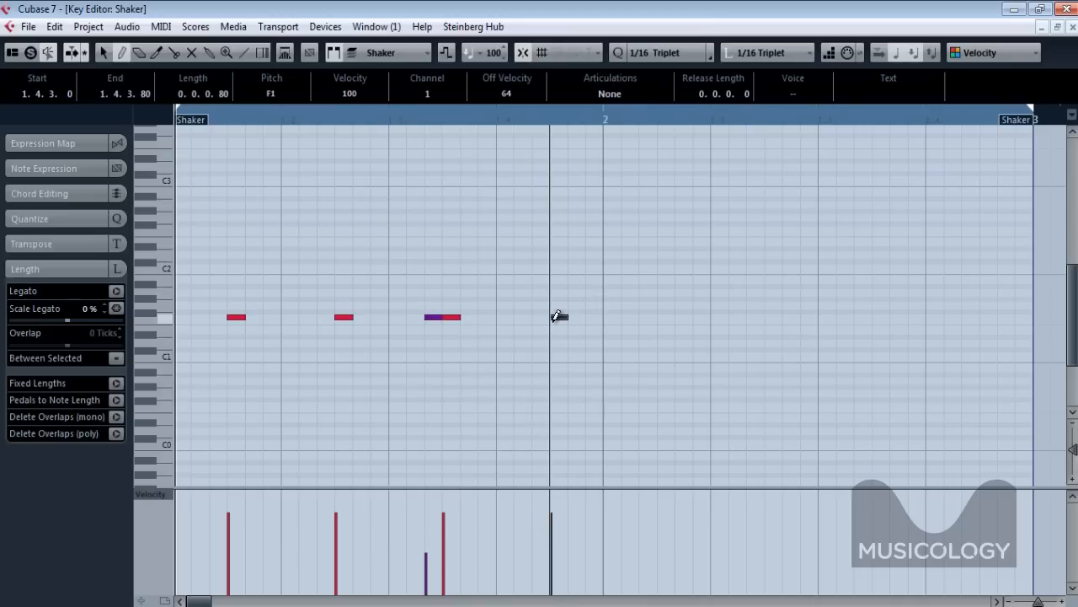
# Draw F1 notes at 2.1.3.0, 2.2.3.0, 2.2.2.40 and 2.2.4.40, lowering the velocity of the last two, with 65 at 2.2.4.40
pyautogui.click(661, 317)
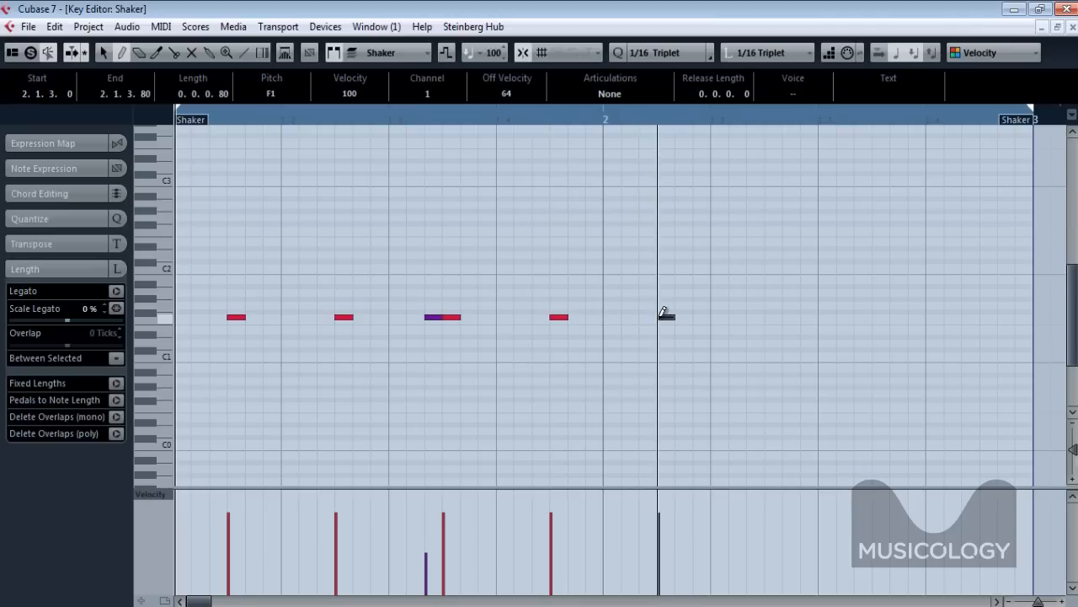
pyautogui.click(769, 317)
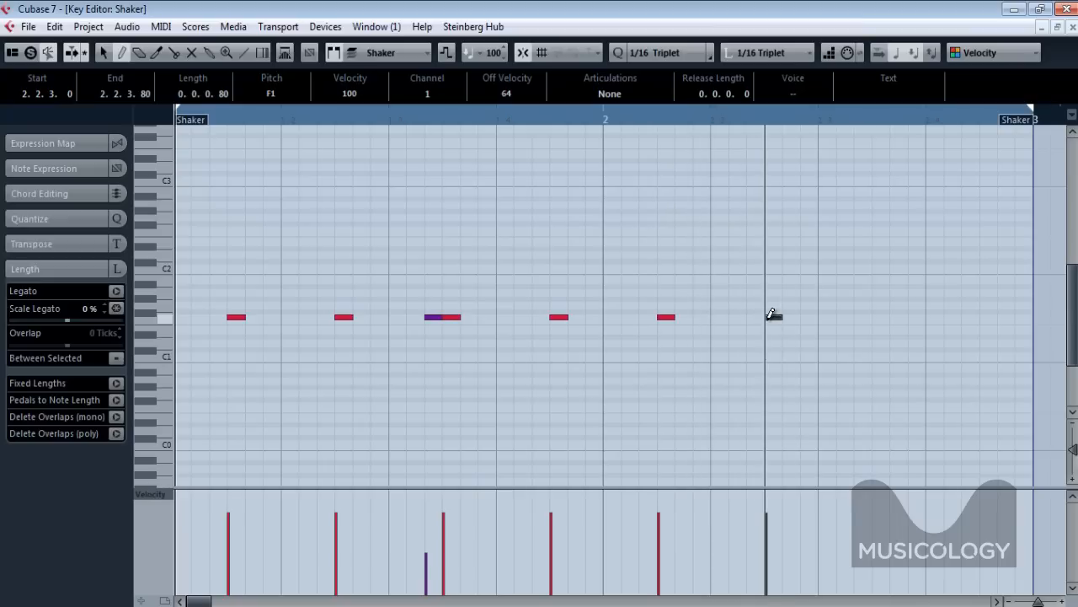
pyautogui.click(756, 317)
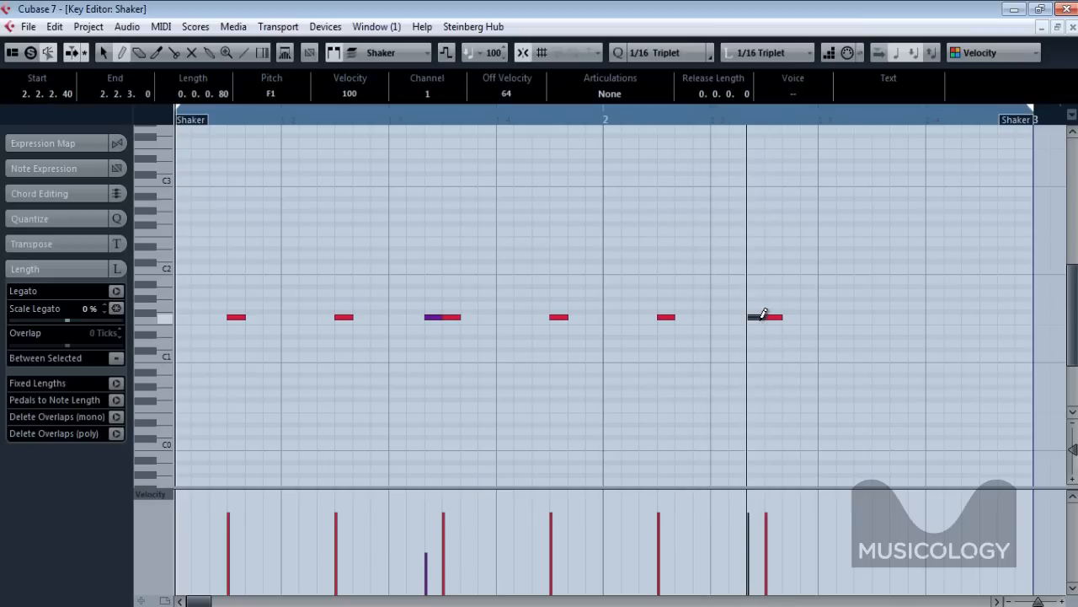
pyautogui.click(806, 317)
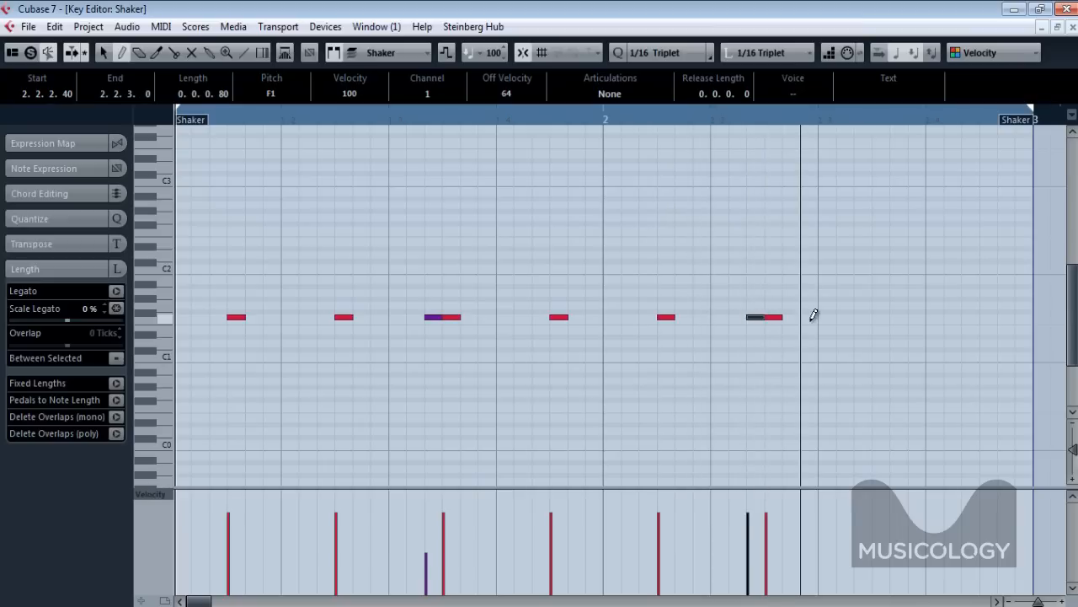
pyautogui.click(807, 539)
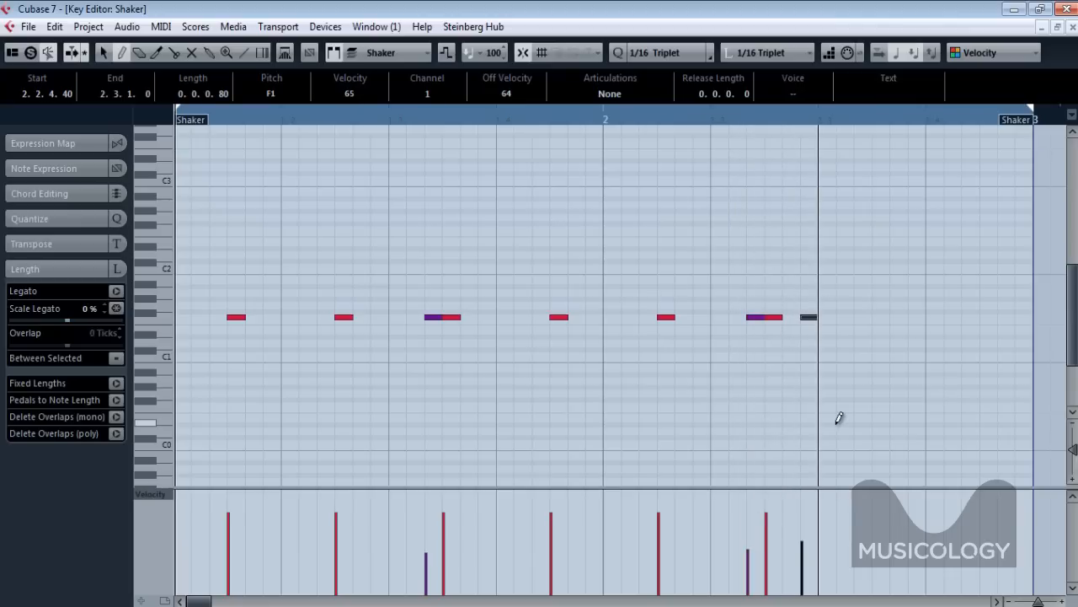
# Draw the last F1 shaker notes at 2.3.3.0 and 2.4.3.0, play the pattern and close the editor
pyautogui.click(880, 316)
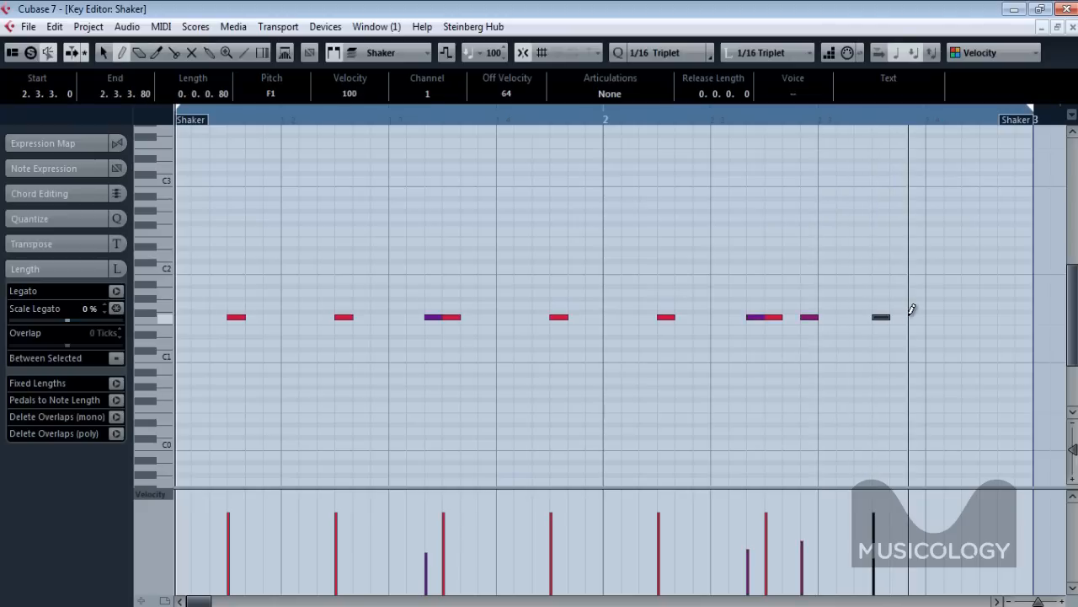
pyautogui.click(985, 317)
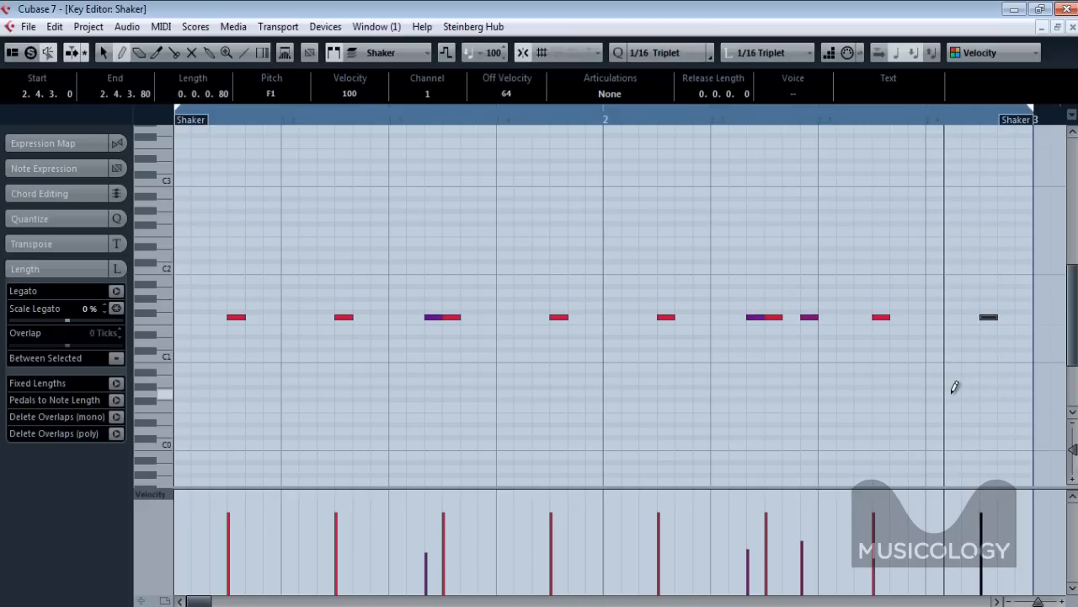
pyautogui.press('space')
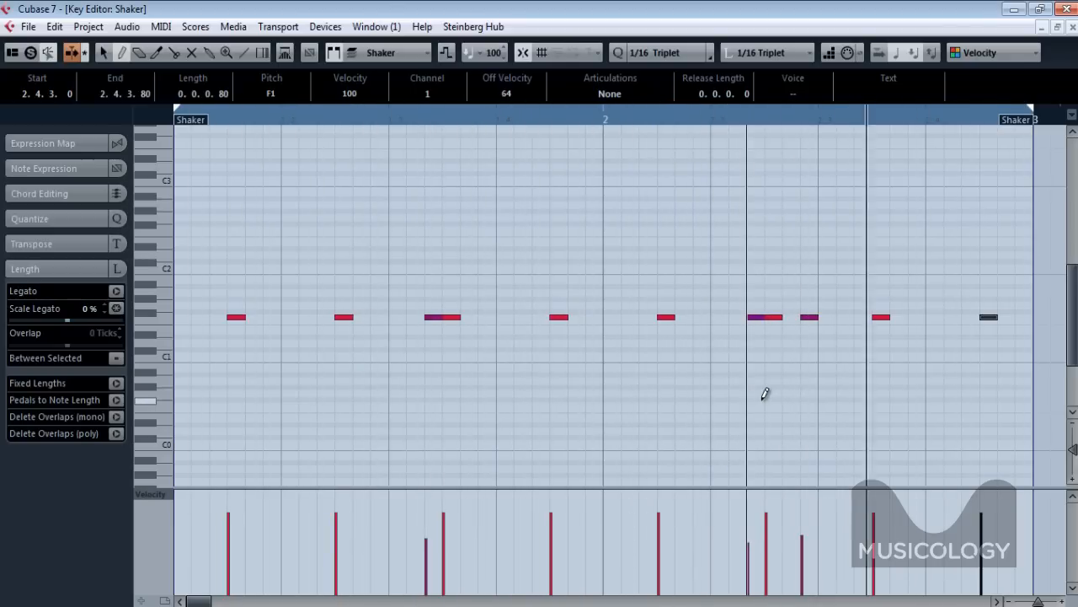
pyautogui.press('Return')
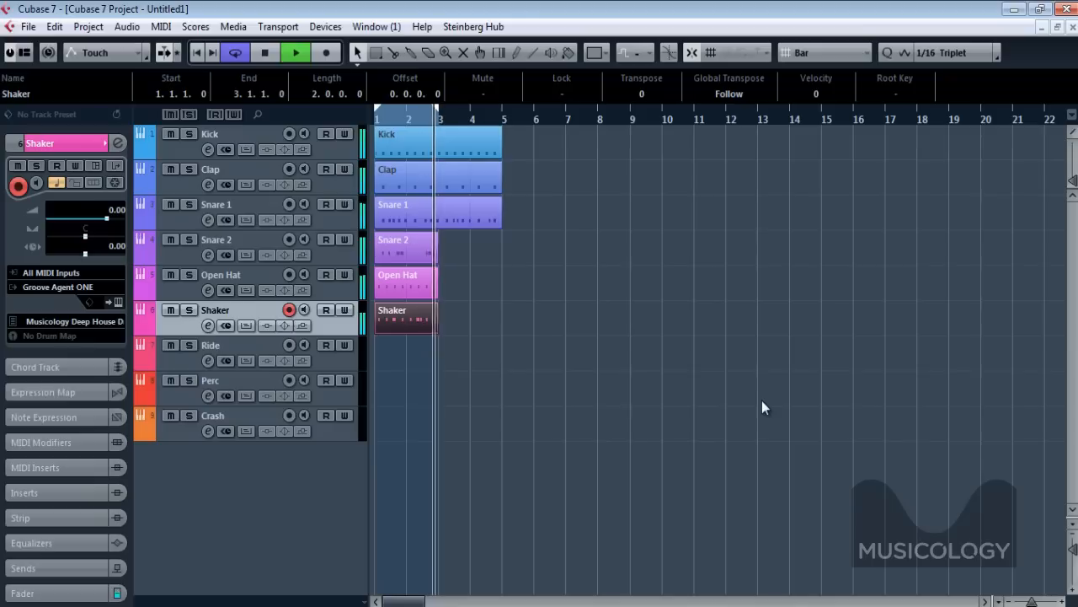
# Mute the Open Hat and Snare 2 tracks while the pattern plays
pyautogui.click(168, 276)
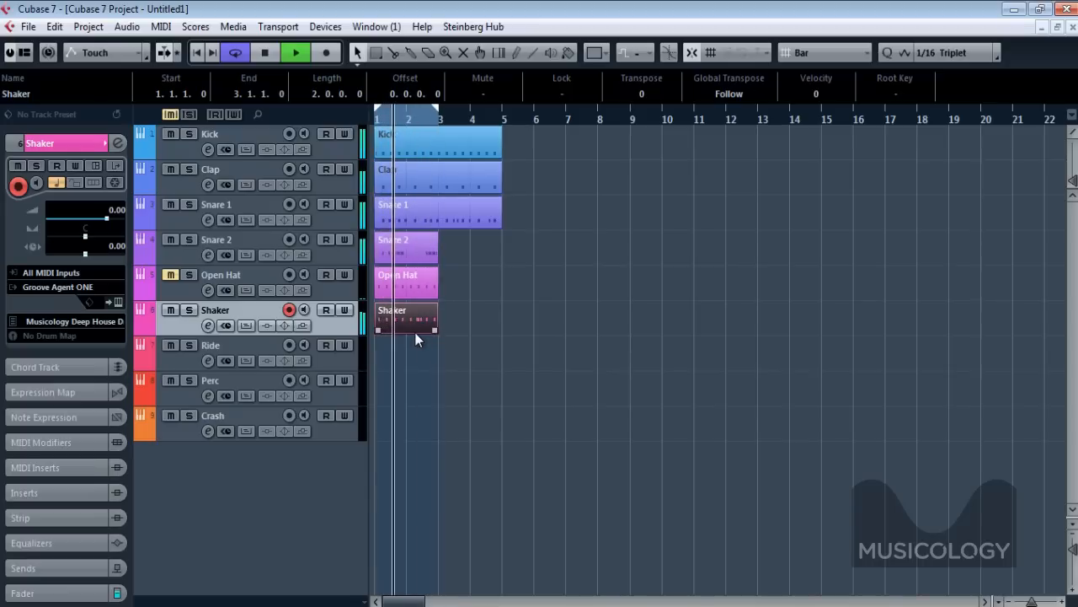
pyautogui.click(171, 240)
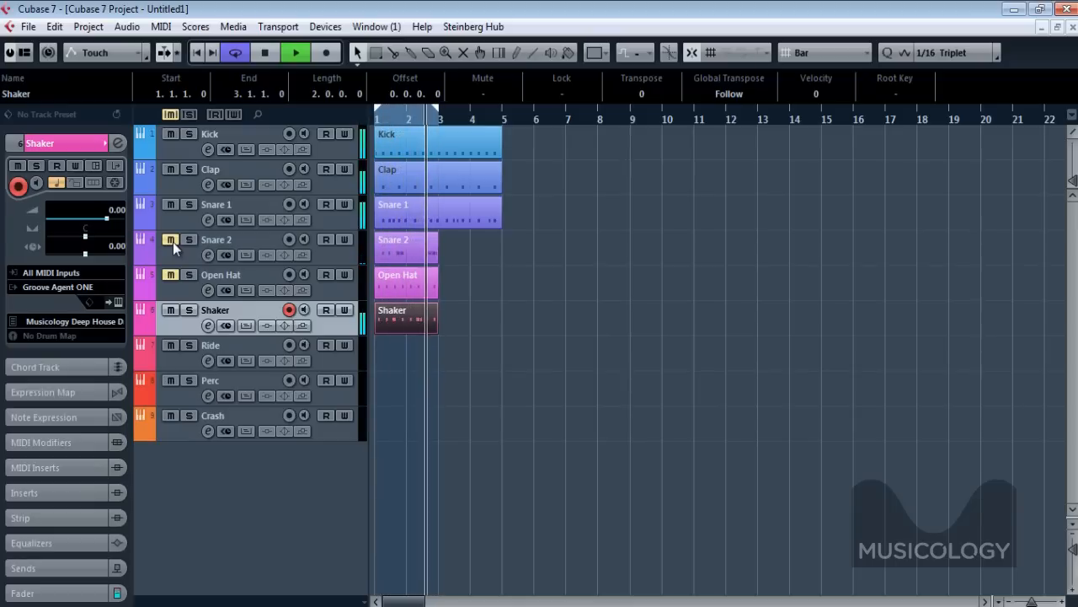
# Unmute the Snare 2 and Open Hat tracks to hear the full pattern with the shaker, and stop playback
pyautogui.click(171, 240)
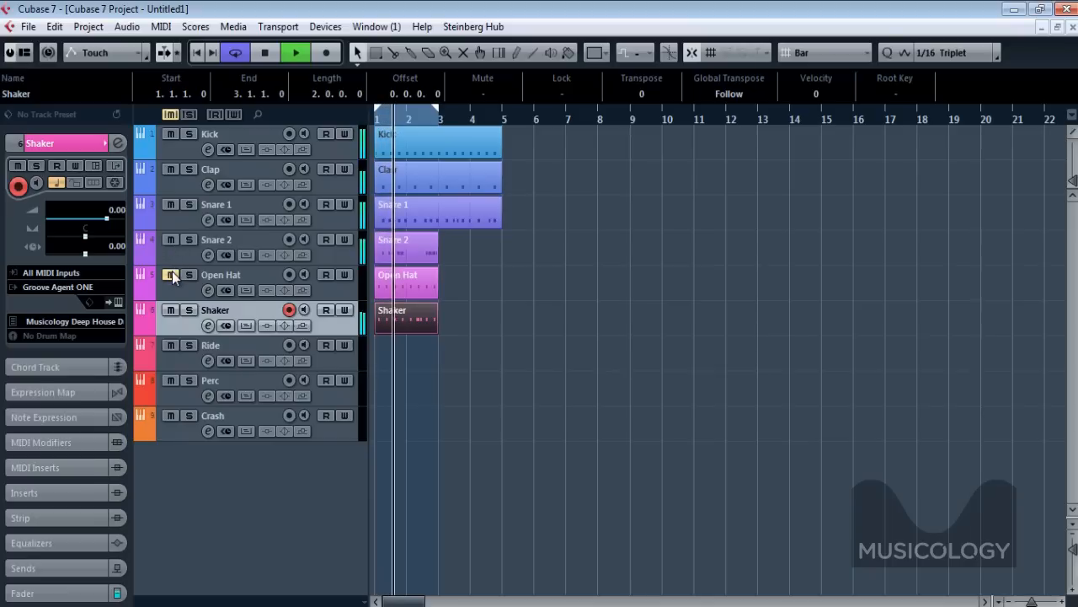
pyautogui.click(170, 277)
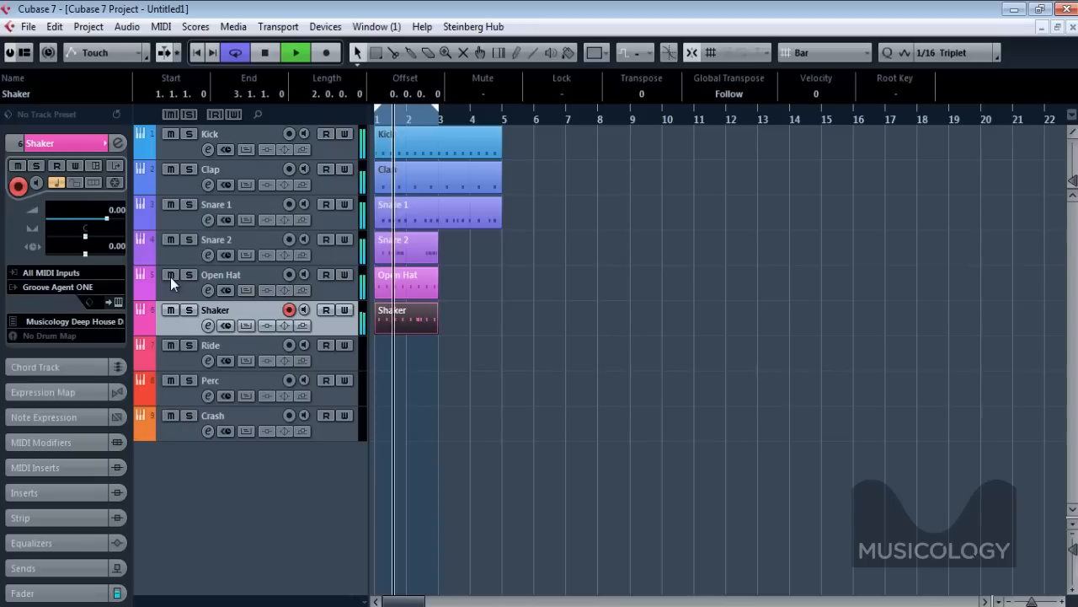
pyautogui.press('space')
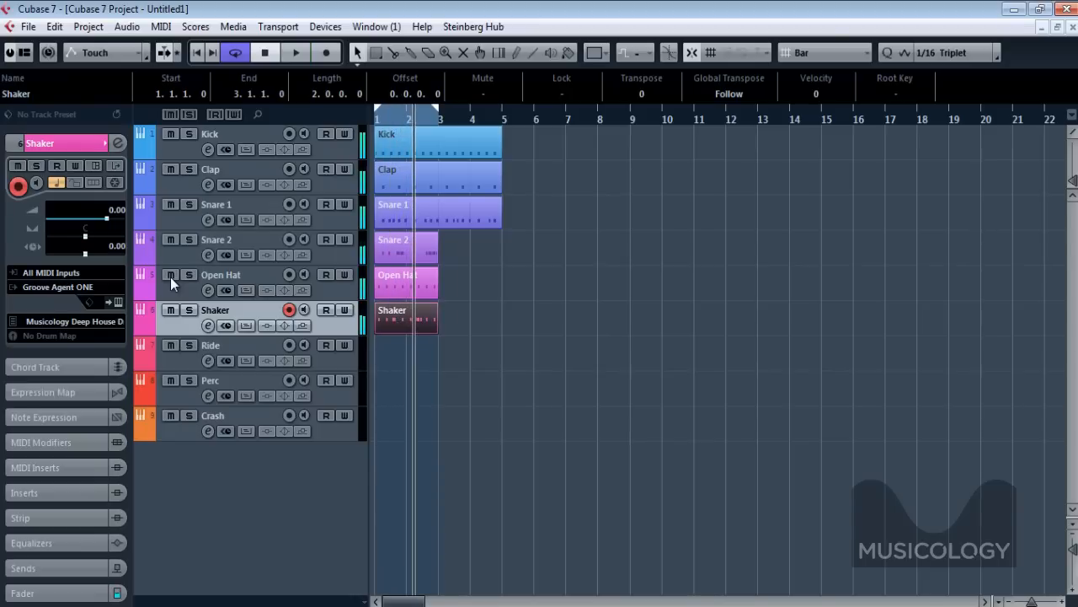
# Create a two-bar part on the Ride track, open it in the Key Editor and audition a key above C1
pyautogui.click(331, 357)
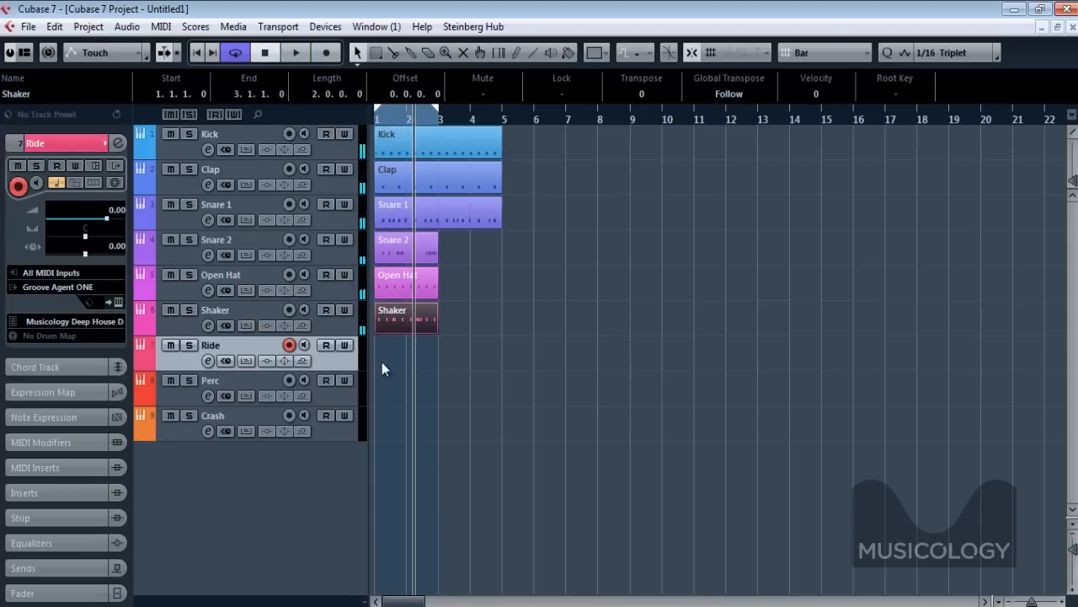
pyautogui.doubleClick(386, 365)
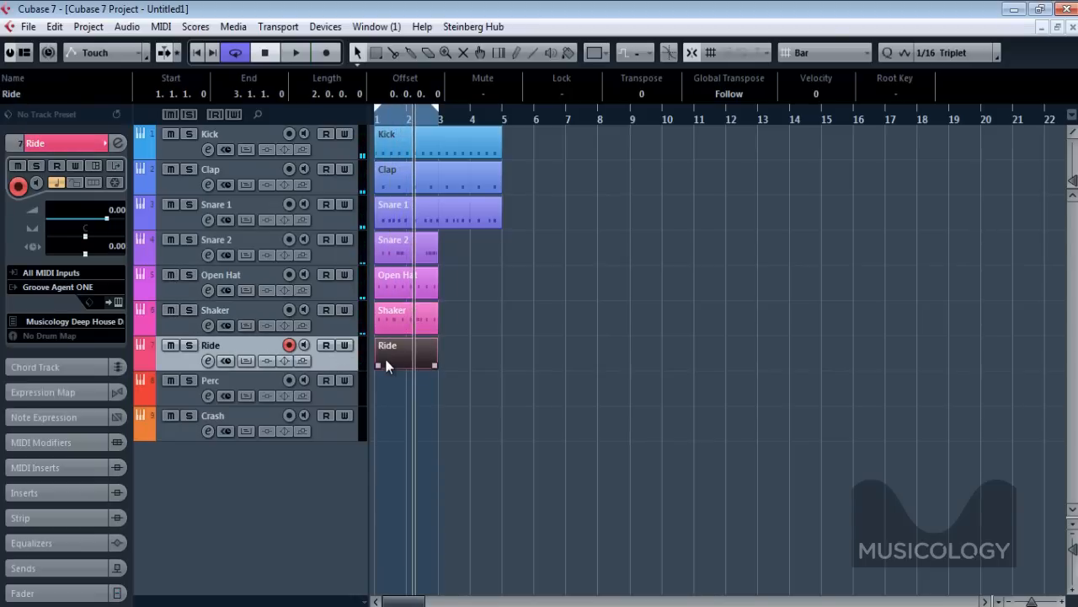
pyautogui.doubleClick(385, 365)
pyautogui.scroll(-3, 184, 426)
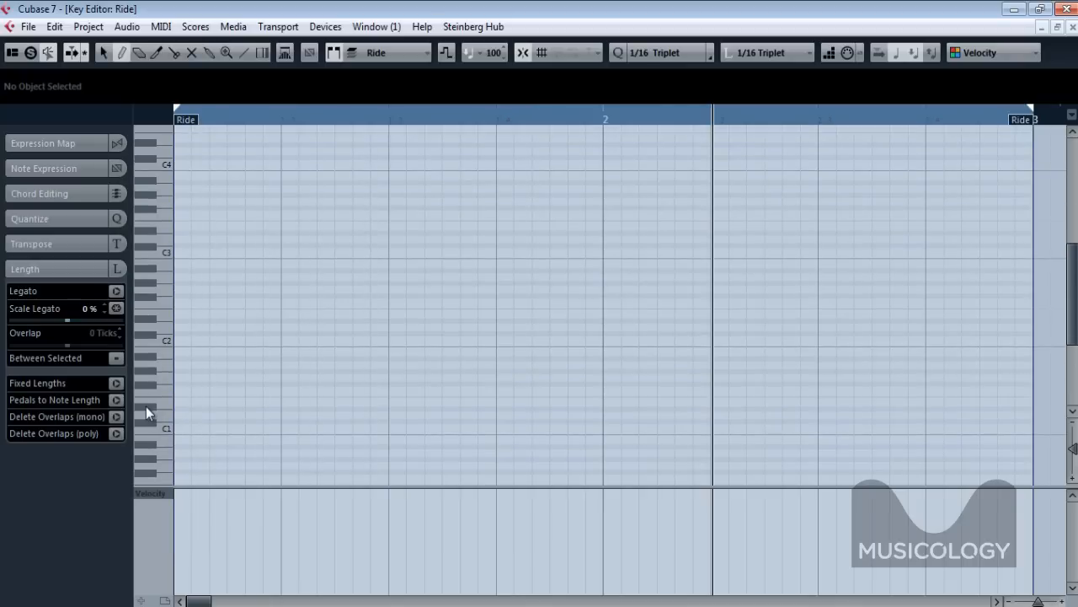
pyautogui.click(145, 406)
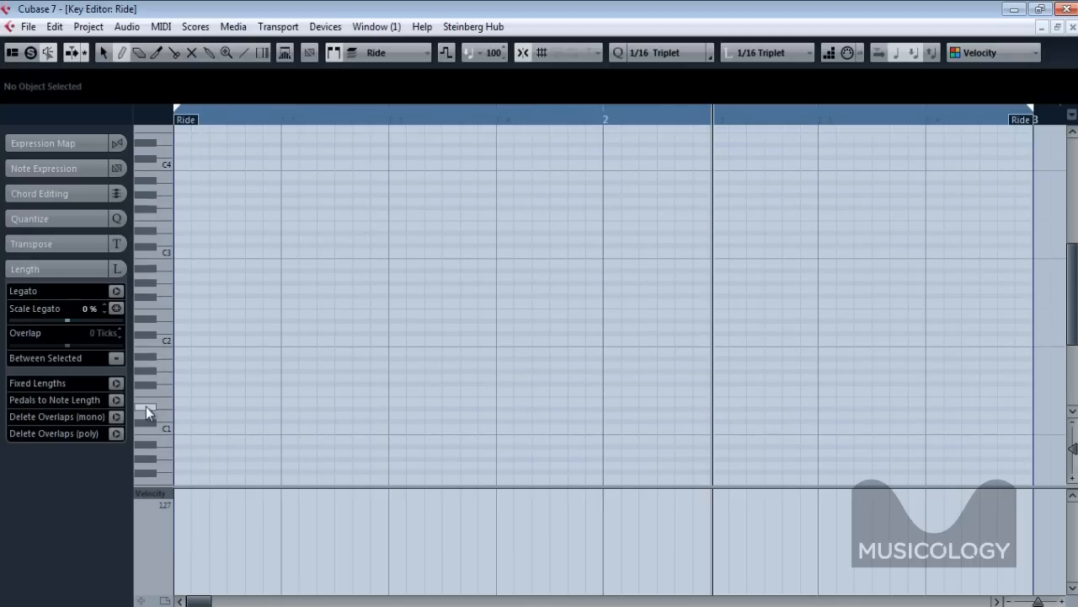
# Draw F#1 ride notes on every eighth of bar 1, from 1.1.1.0 to 1.4.3.0
pyautogui.click(182, 380)
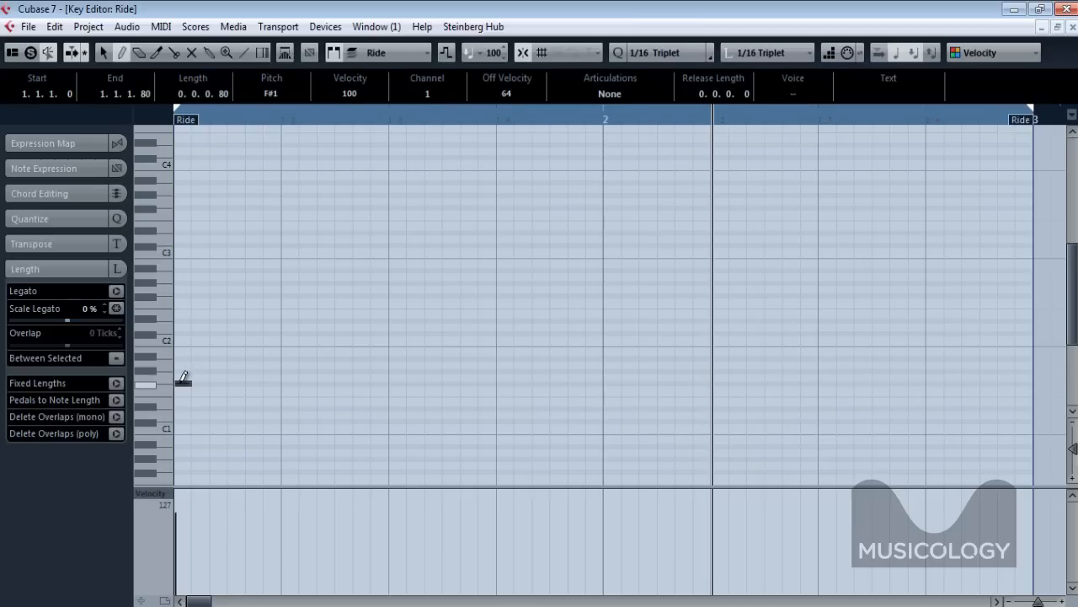
pyautogui.click(233, 382)
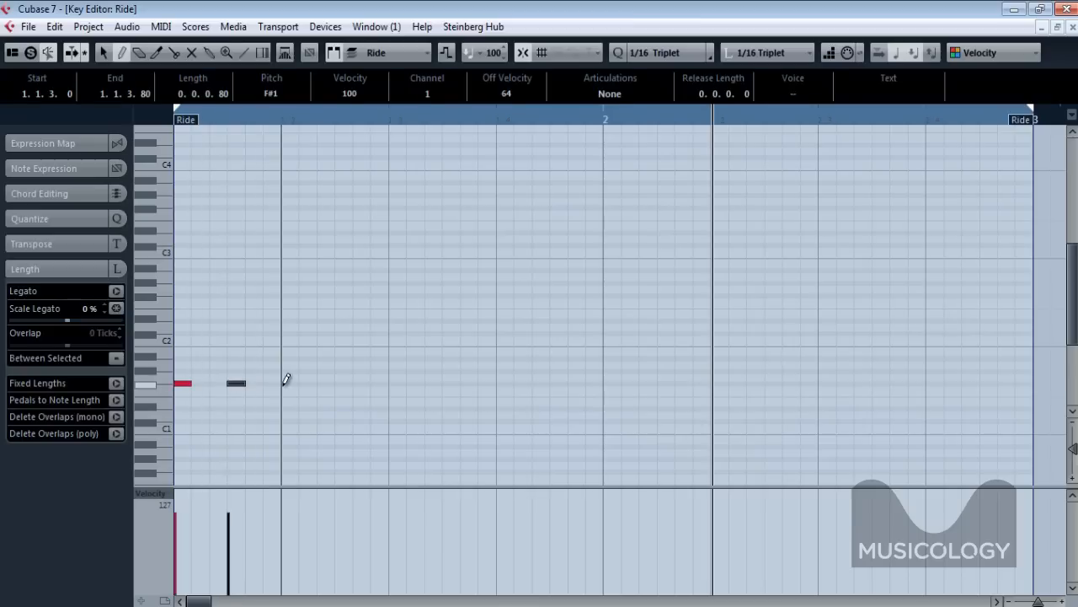
pyautogui.click(286, 383)
pyautogui.click(340, 383)
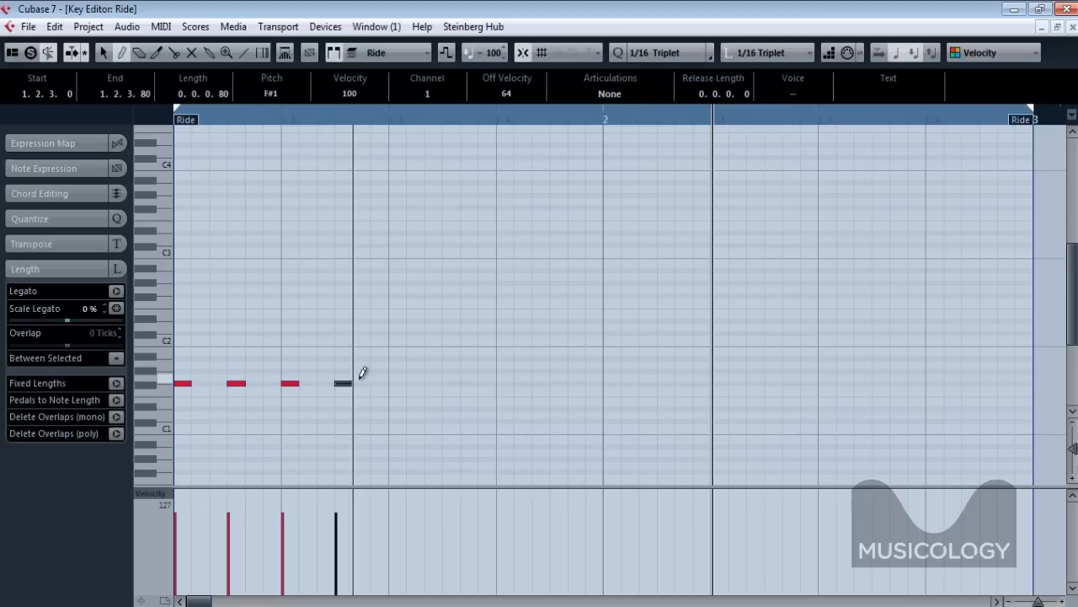
pyautogui.click(396, 382)
pyautogui.click(451, 382)
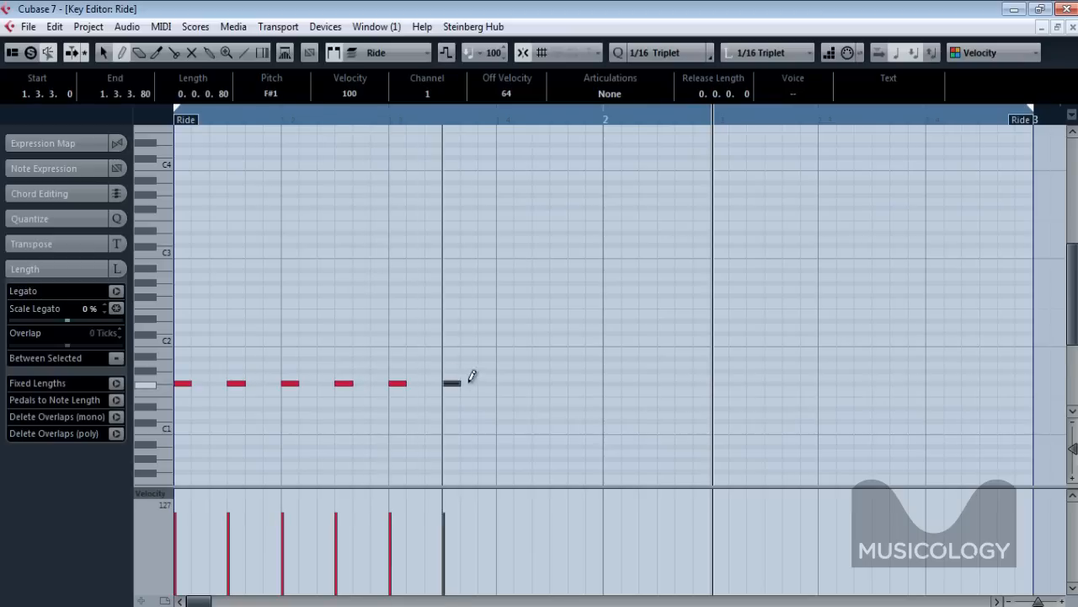
pyautogui.click(506, 383)
pyautogui.click(559, 383)
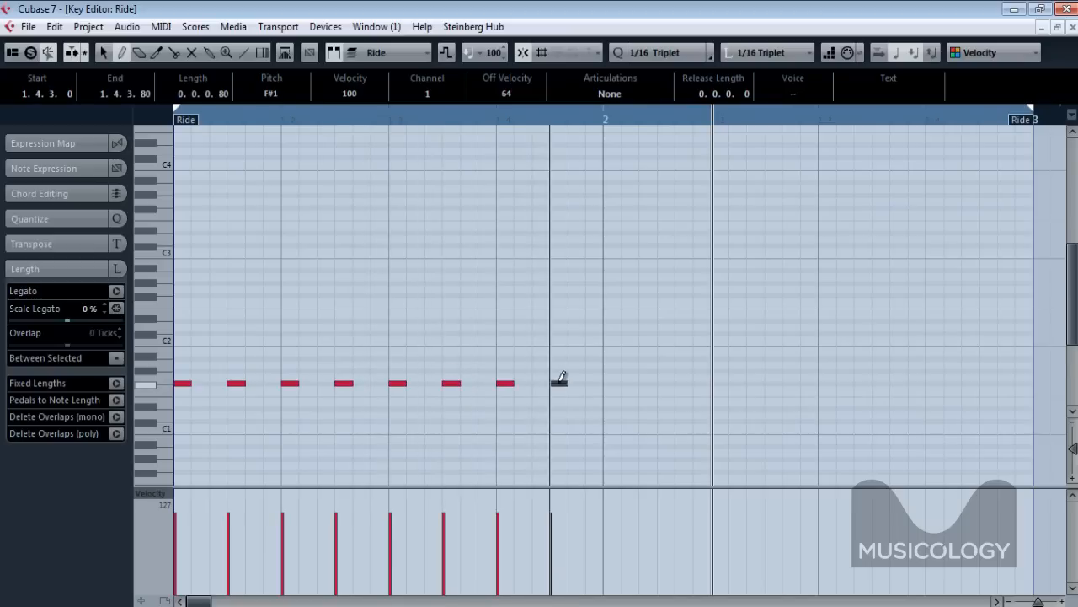
# Draw F#1 ride notes on every eighth of bar 2, from 2.1.1.0 to 2.4.3.0
pyautogui.click(613, 382)
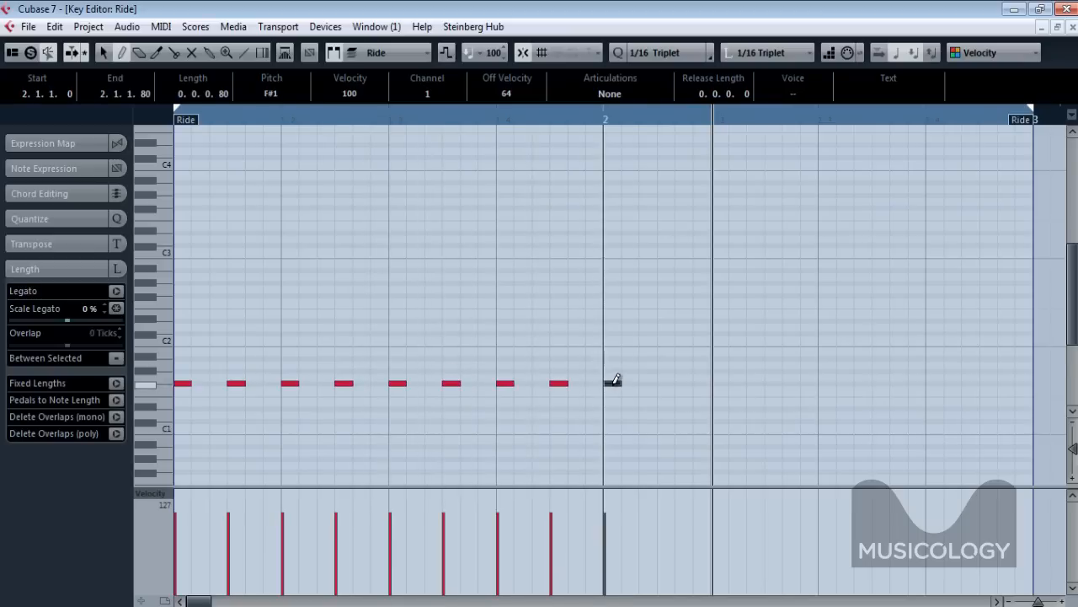
pyautogui.click(666, 383)
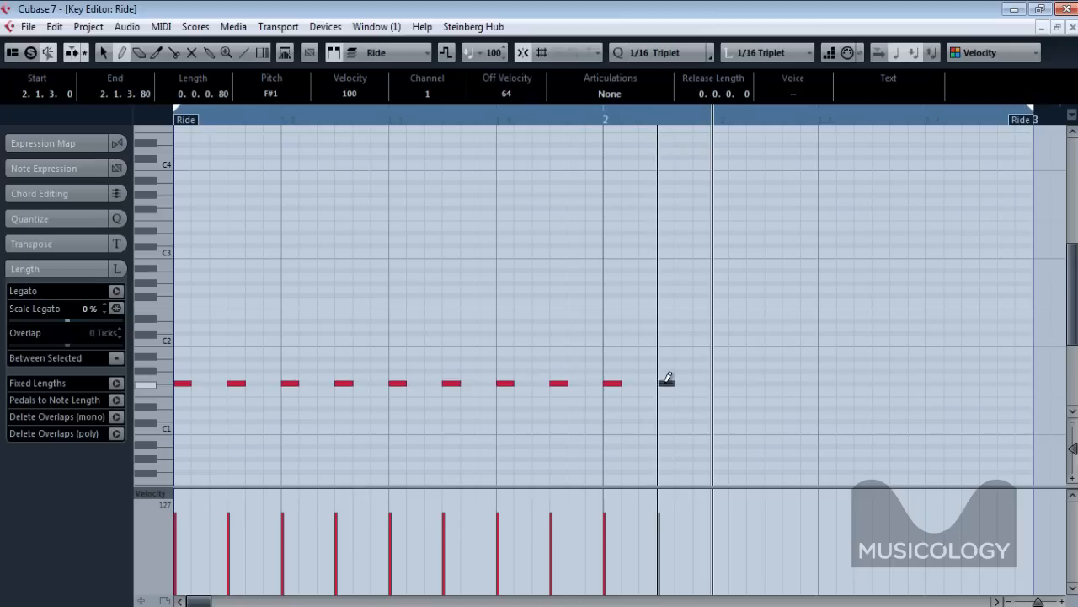
pyautogui.click(722, 383)
pyautogui.click(769, 382)
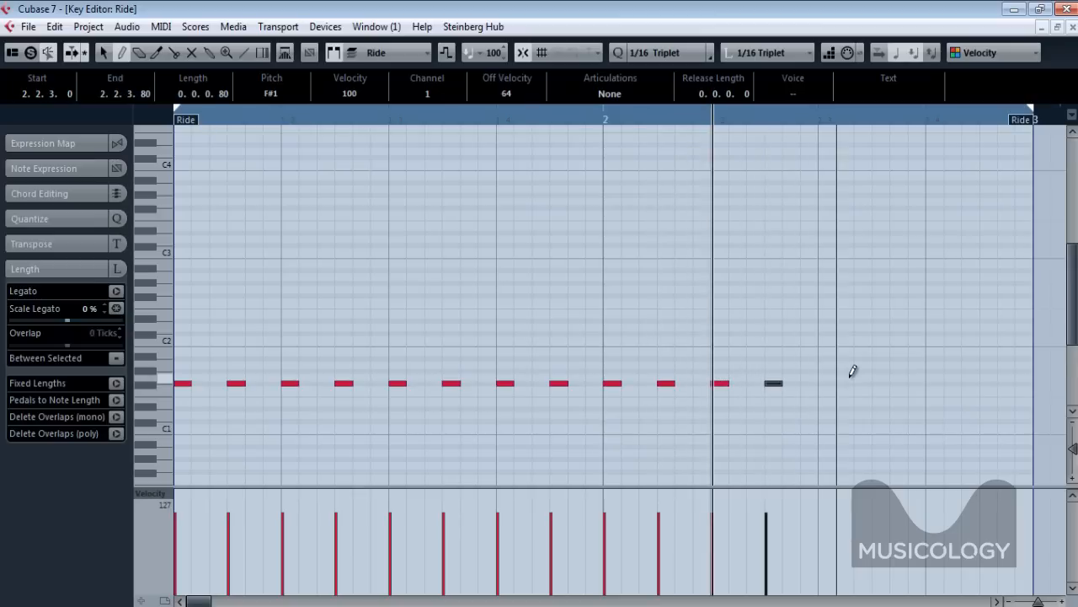
pyautogui.click(824, 383)
pyautogui.click(875, 382)
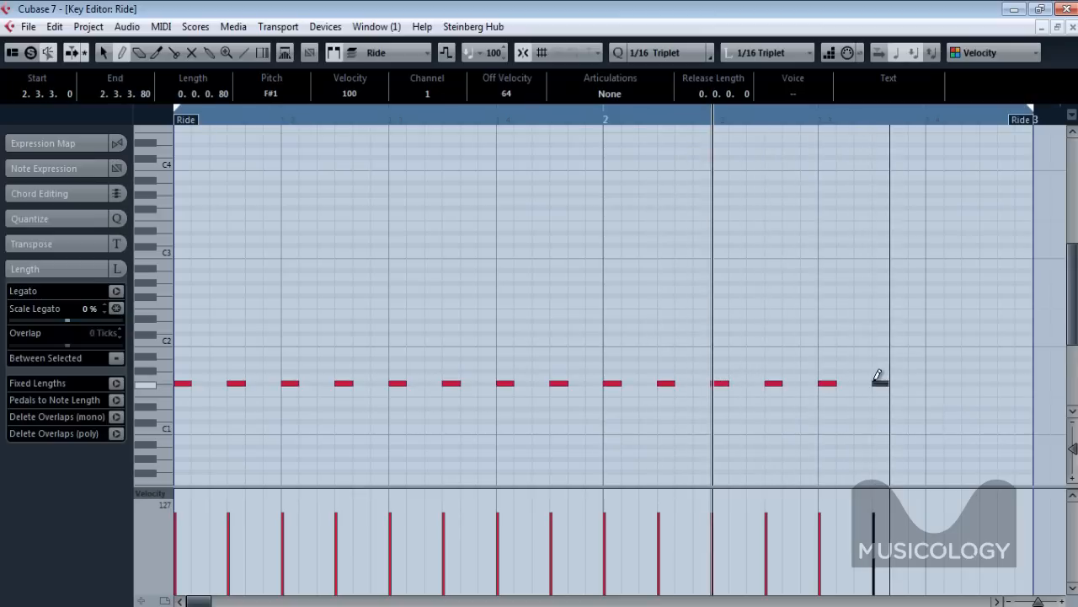
pyautogui.click(929, 382)
pyautogui.click(983, 382)
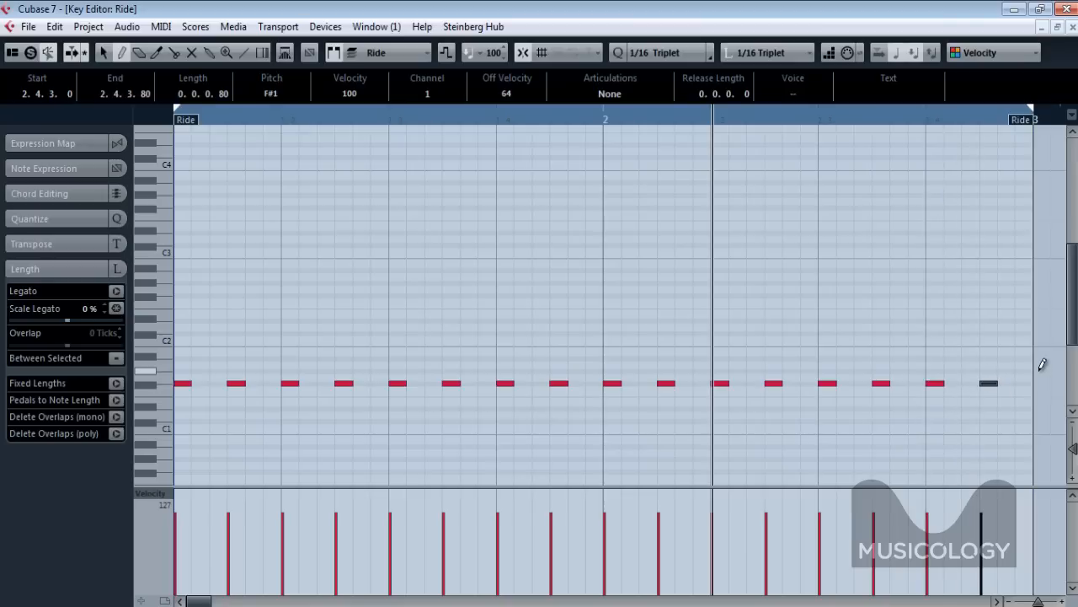
# Play the loop from the start to hear the ride notes and close the Key Editor
pyautogui.press('.')
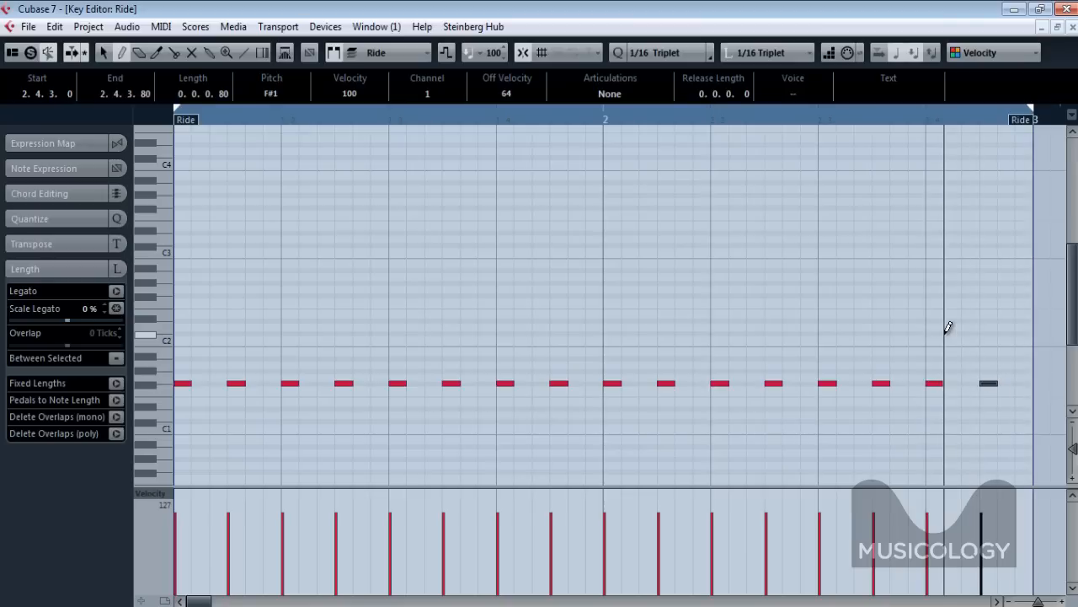
pyautogui.press('space')
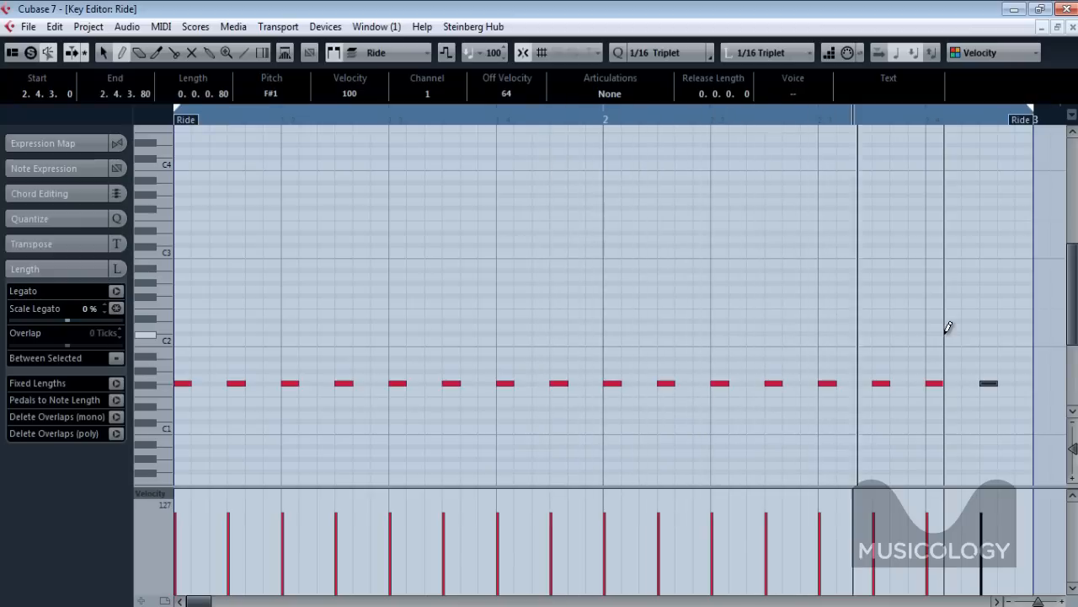
pyautogui.press('space')
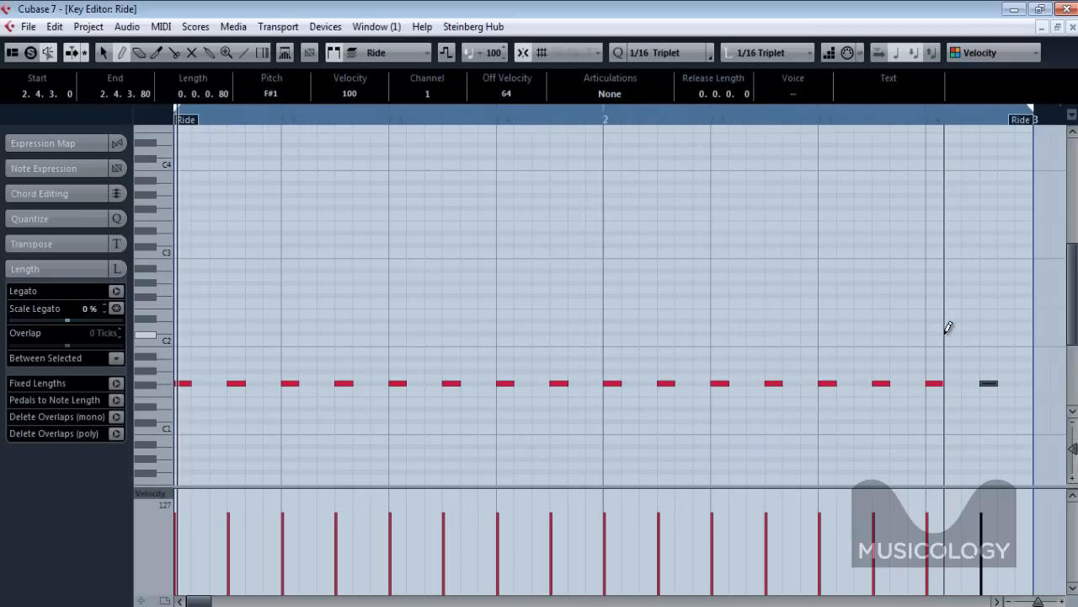
pyautogui.press('Return')
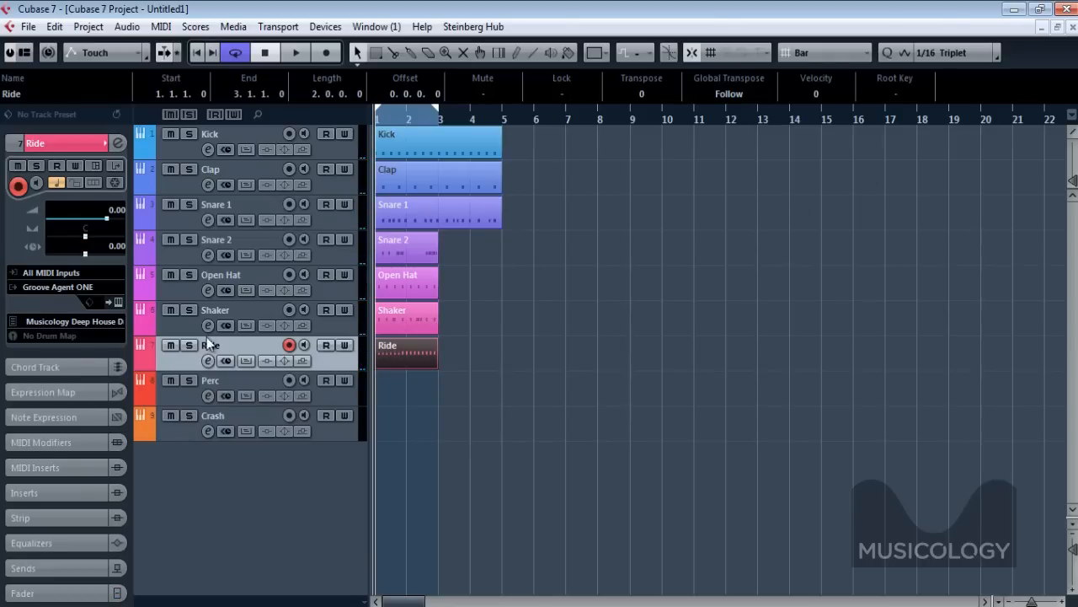
# Mute the Ride, Shaker and Snare 2 tracks and open a new two-bar part on the Perc track for note editing
pyautogui.click(167, 346)
pyautogui.click(169, 311)
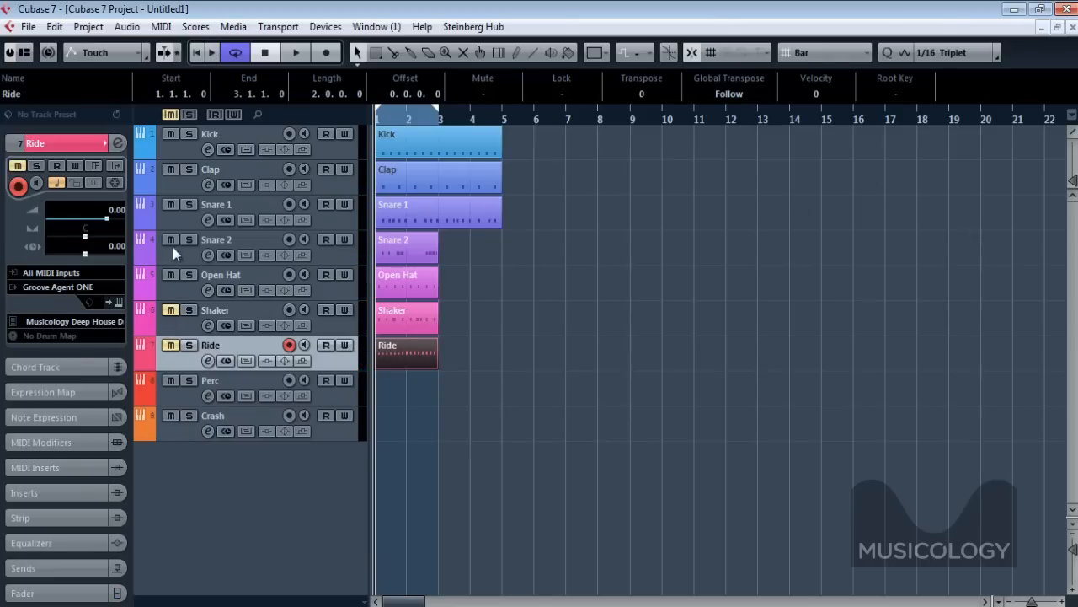
pyautogui.click(334, 395)
pyautogui.doubleClick(388, 388)
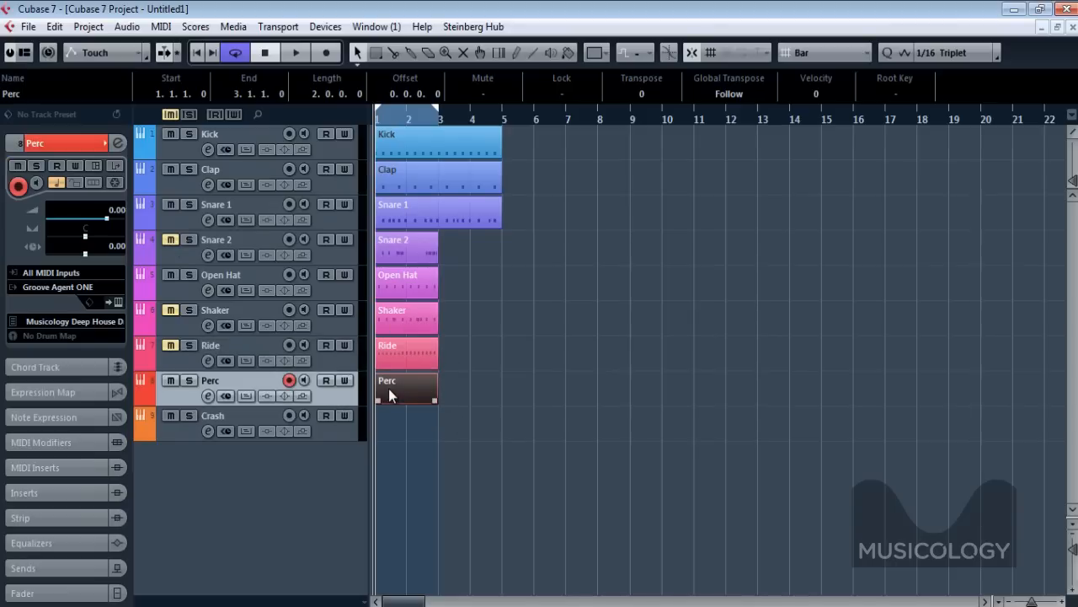
pyautogui.doubleClick(389, 392)
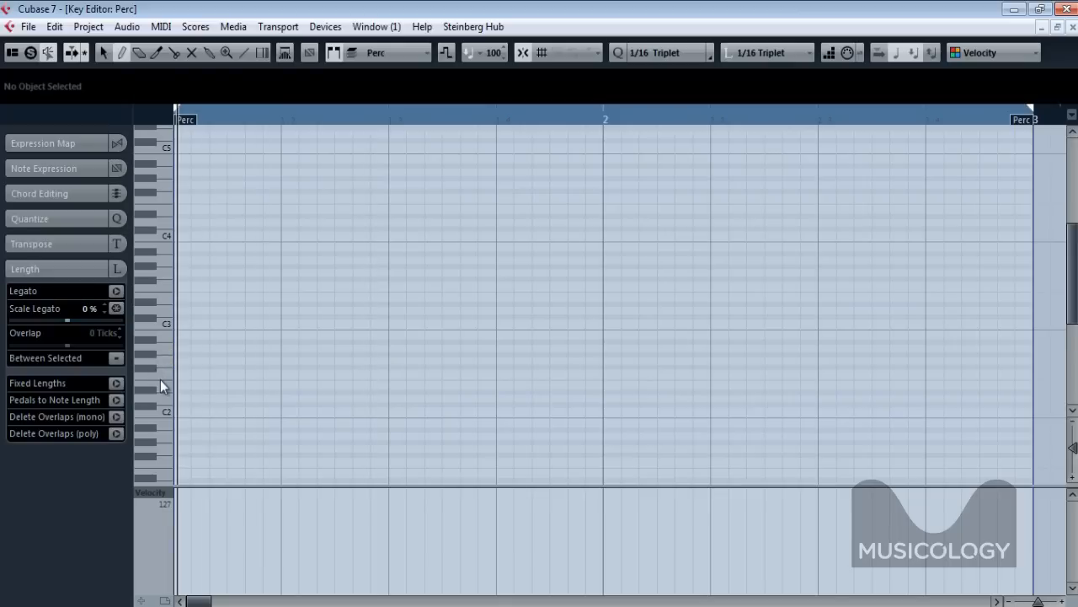
pyautogui.scroll(-3, 160, 380)
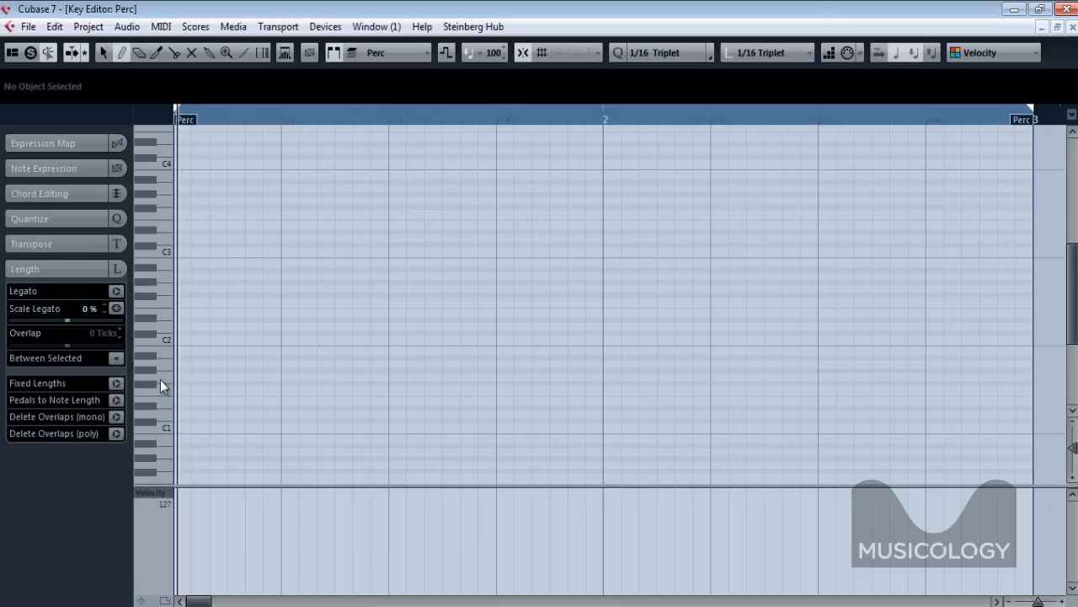
# Draw G1 percussion notes at 1.1.2.40 and 1.3.2.40, play the loop and close the editor
pyautogui.click(213, 373)
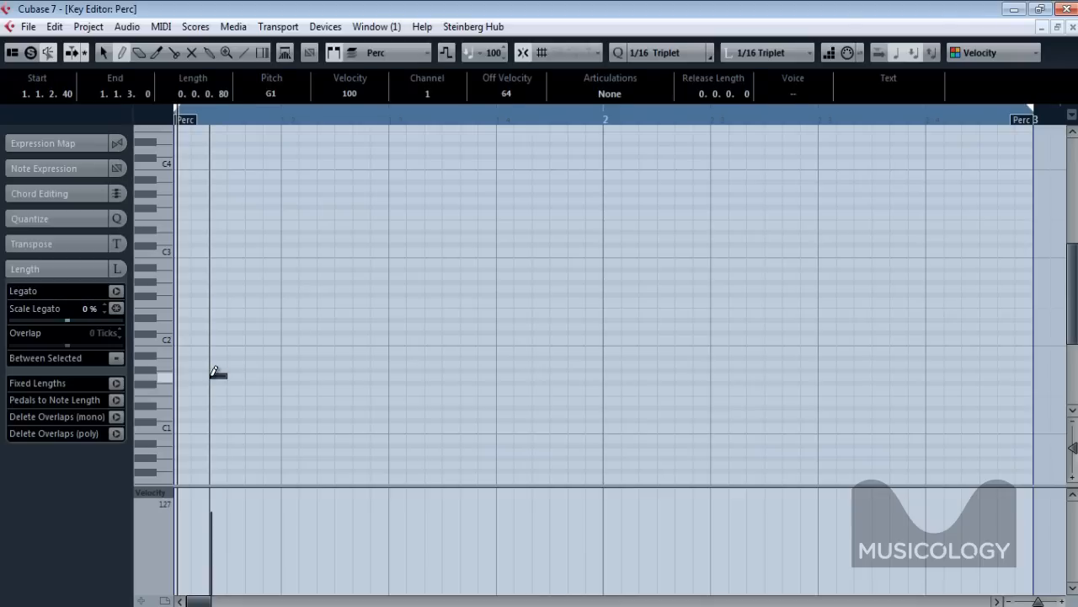
pyautogui.click(428, 374)
pyautogui.press('KP_Decimal')
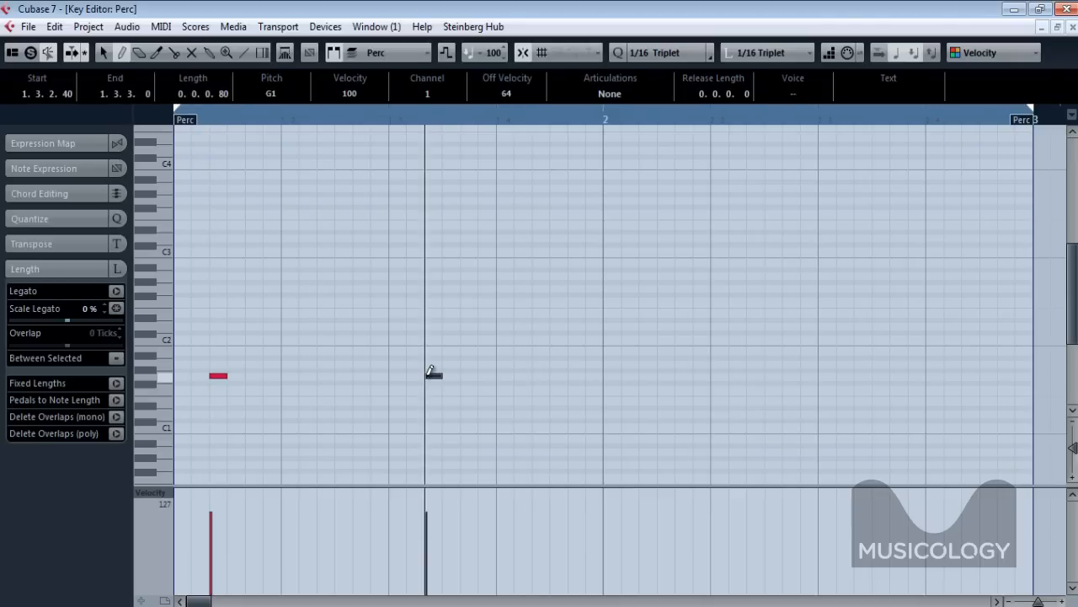
pyautogui.press('space')
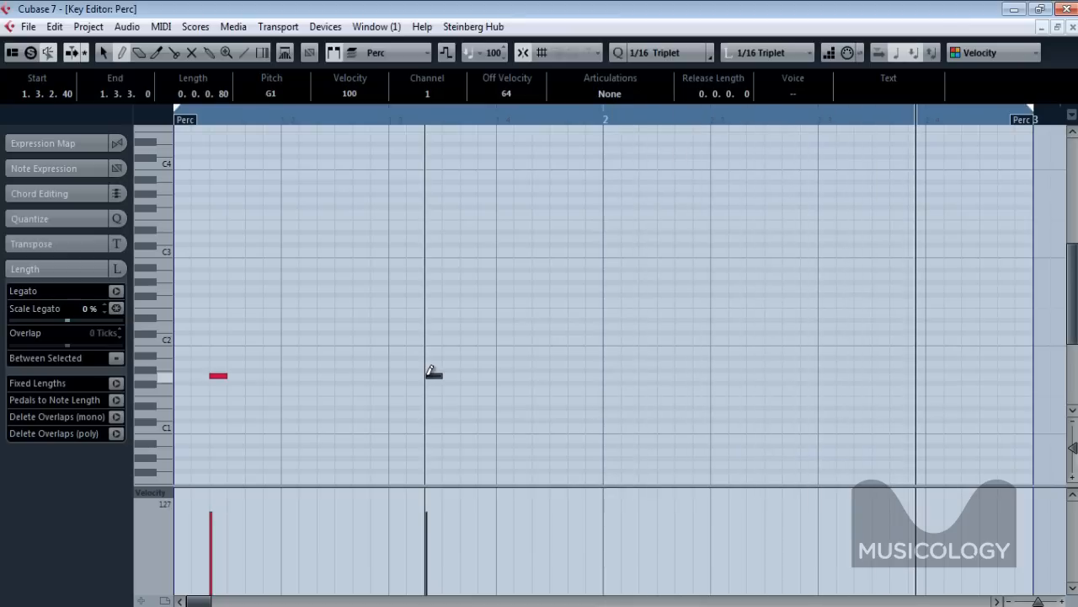
pyautogui.press('1')
pyautogui.press('Return')
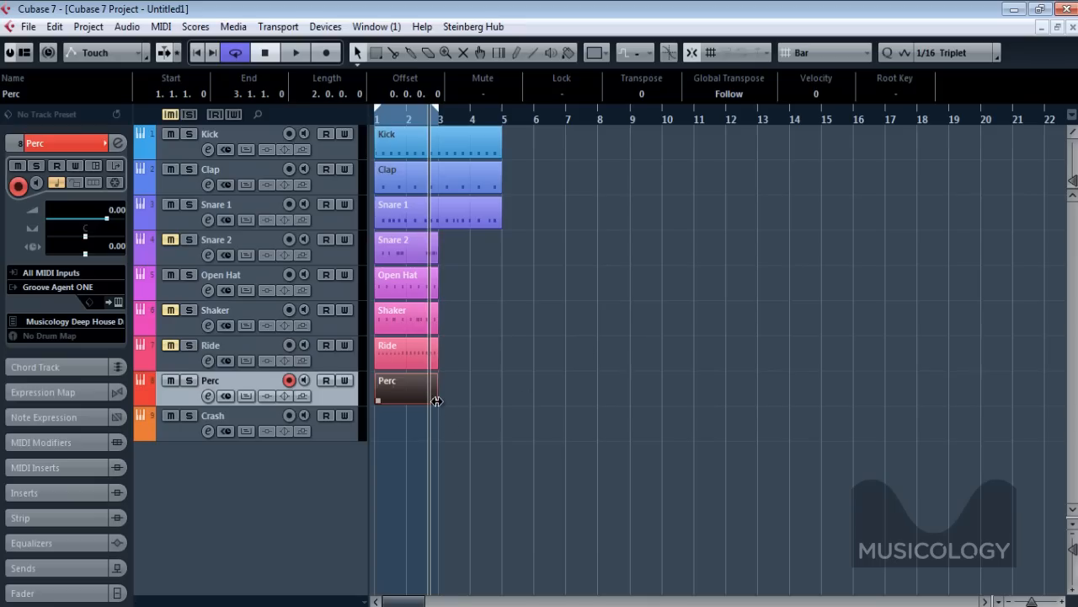
# Shorten the Perc part to one bar, duplicate it into bar 2 and play the loop from the start
pyautogui.moveTo(436, 401); pyautogui.dragTo(399, 404)
pyautogui.hotkey('ctrl', 'd')
pyautogui.press('.')
pyautogui.press('space')
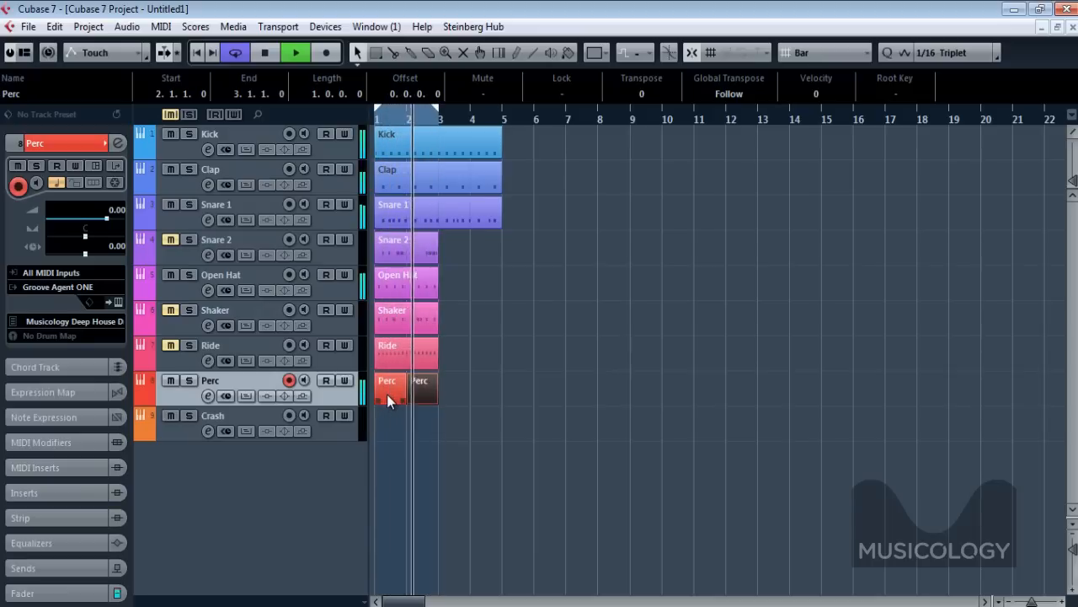
# Compare the loop by toggling the snare tracks' mutes, leave Snare 1 and Snare 2 muted and stop playback
pyautogui.click(169, 204)
pyautogui.click(169, 275)
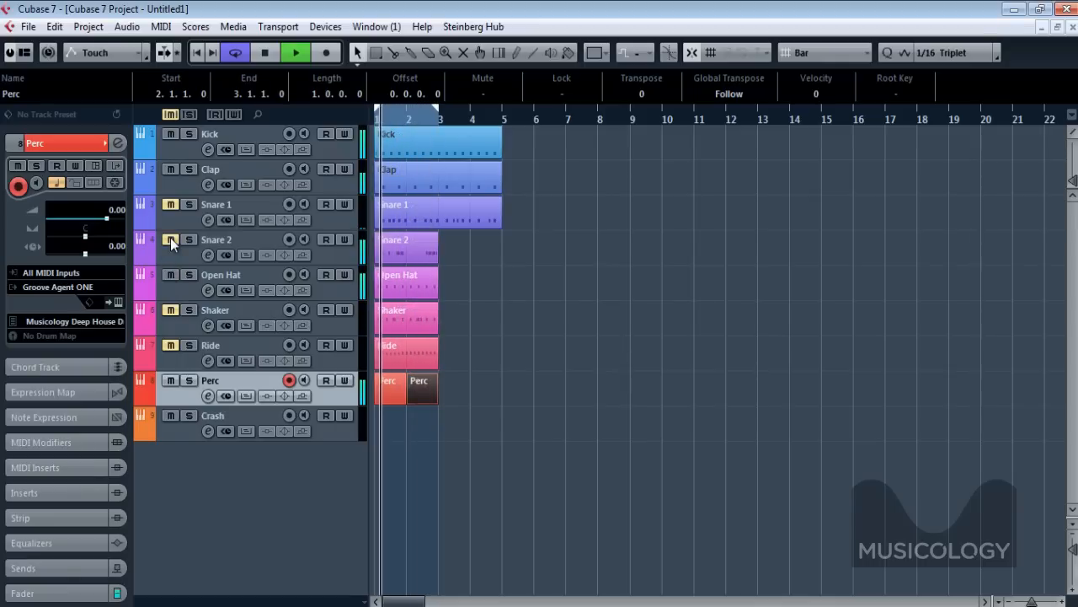
pyautogui.click(172, 204)
pyautogui.click(172, 205)
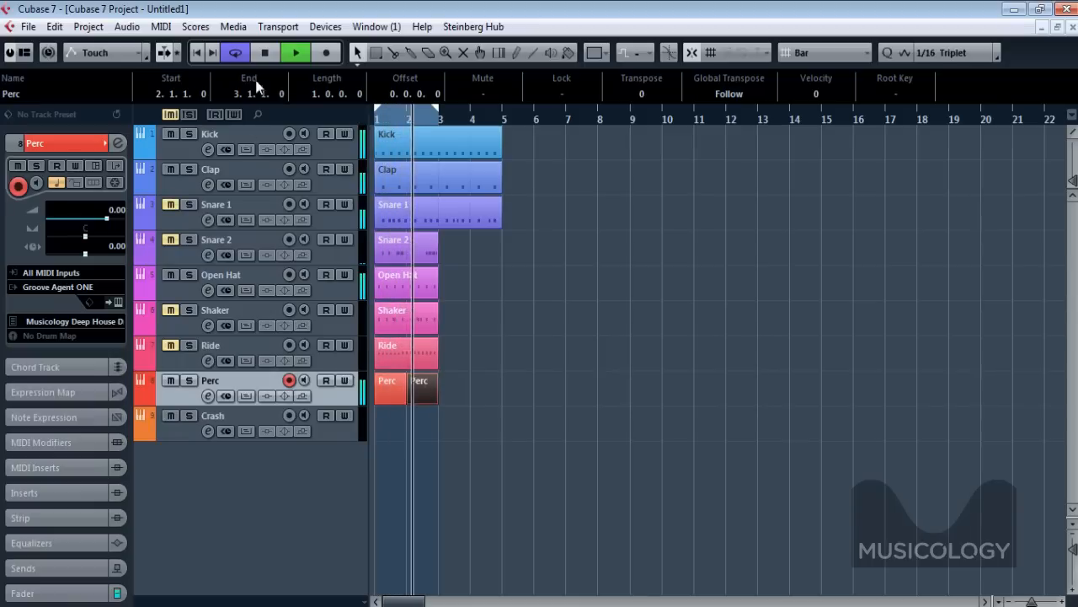
pyautogui.click(264, 52)
# Create a two-bar part on the Crash track and open it in the Key Editor
pyautogui.click(340, 435)
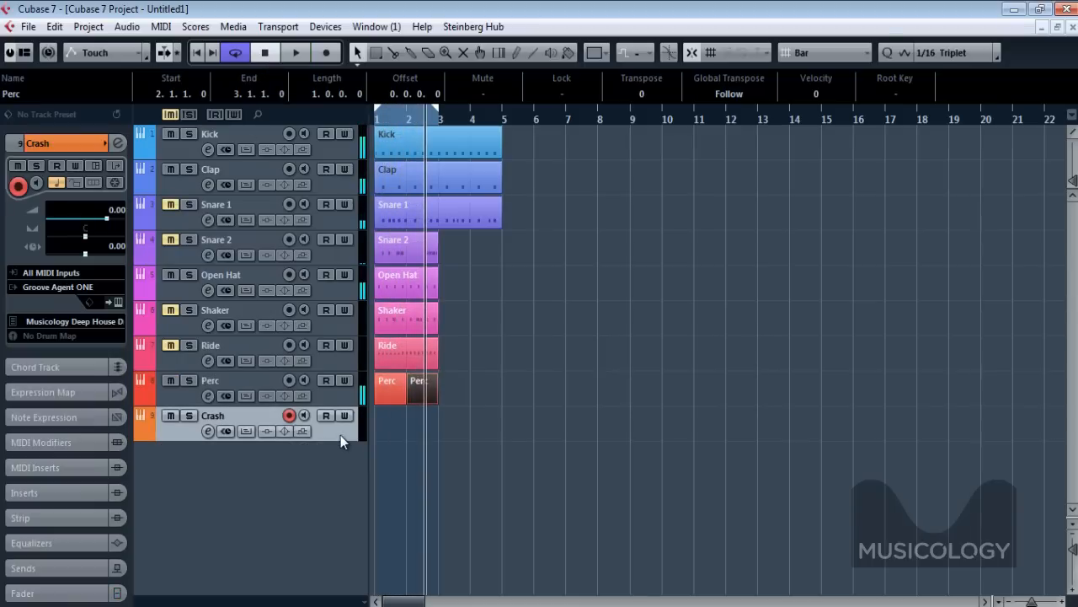
pyautogui.doubleClick(386, 424)
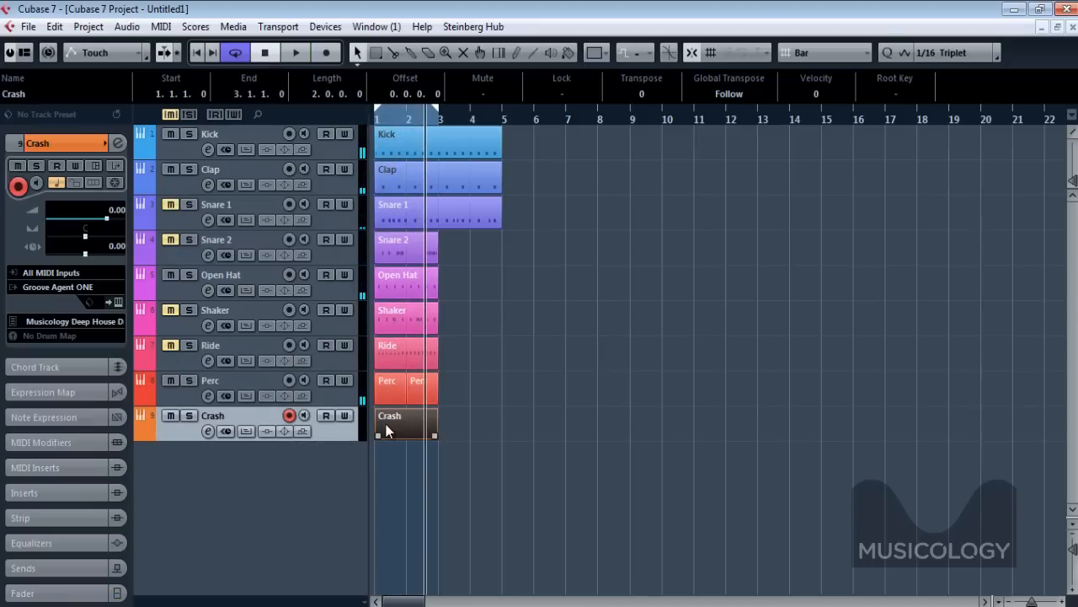
pyautogui.doubleClick(386, 424)
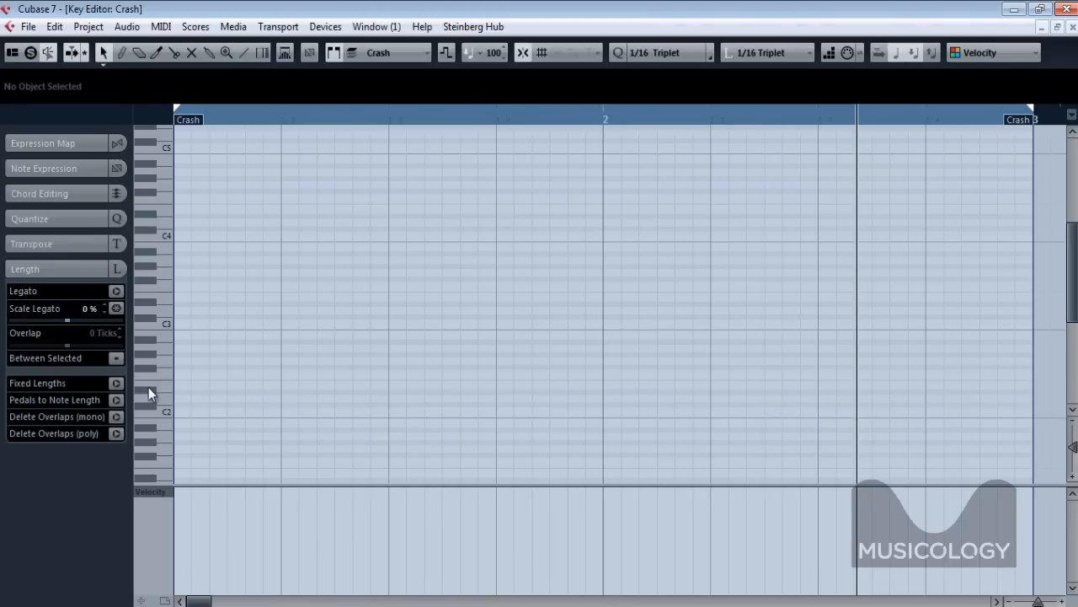
# Draw a G#1 crash note at 1.1.1.0 and close the Key Editor
pyautogui.scroll(-3, 159, 403)
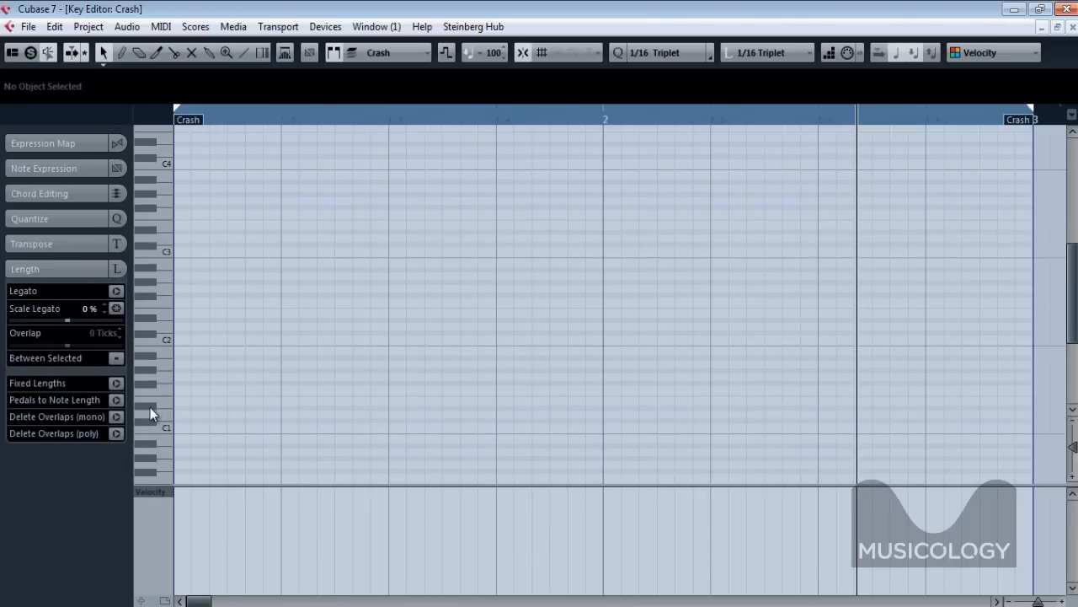
pyautogui.rightClick(188, 366)
pyautogui.click(206, 366)
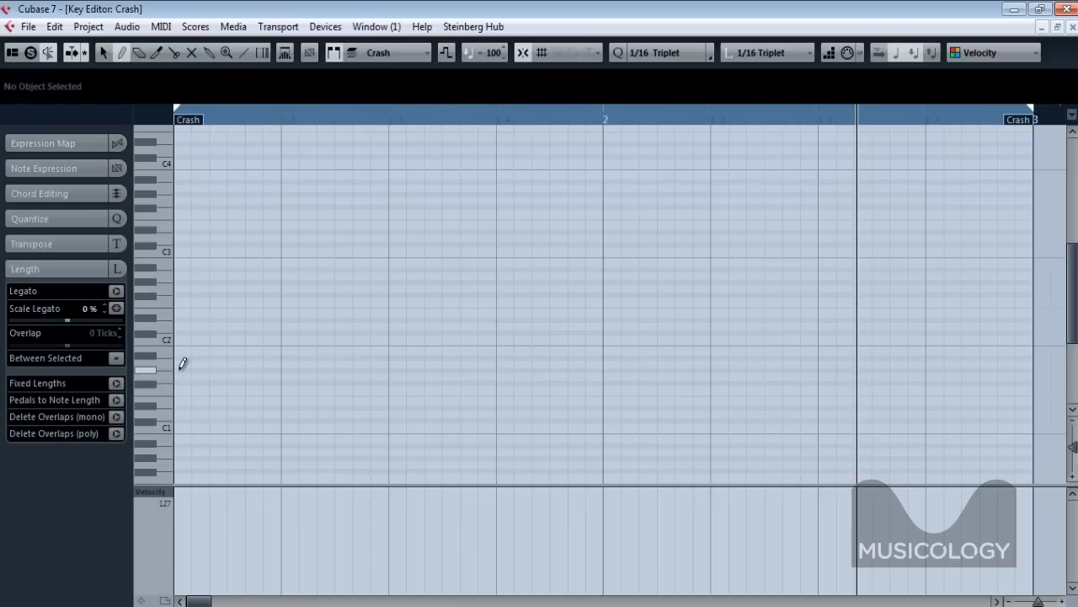
pyautogui.click(182, 368)
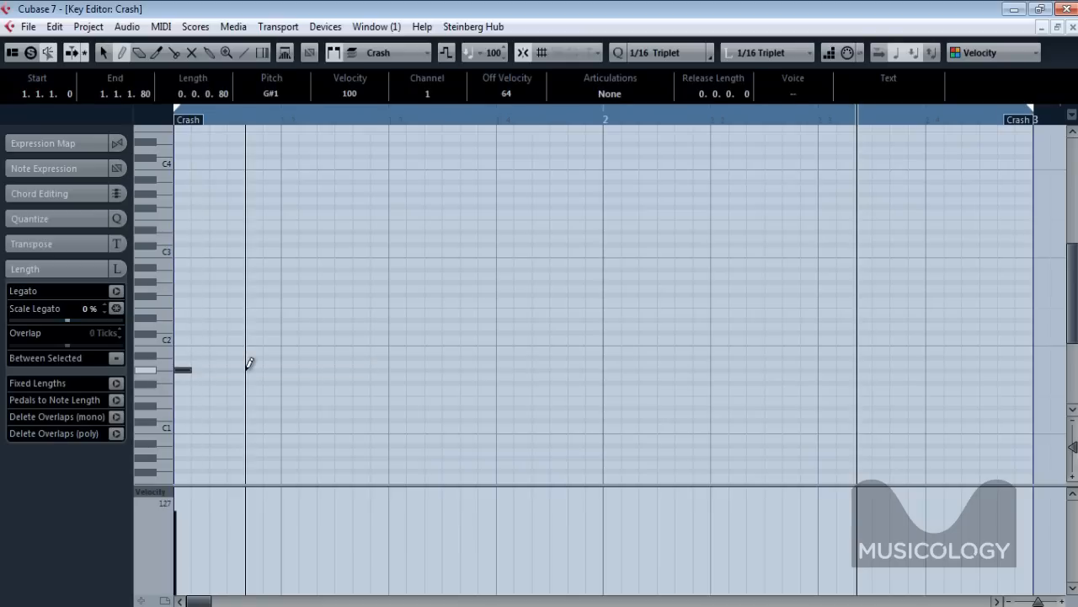
pyautogui.press('Return')
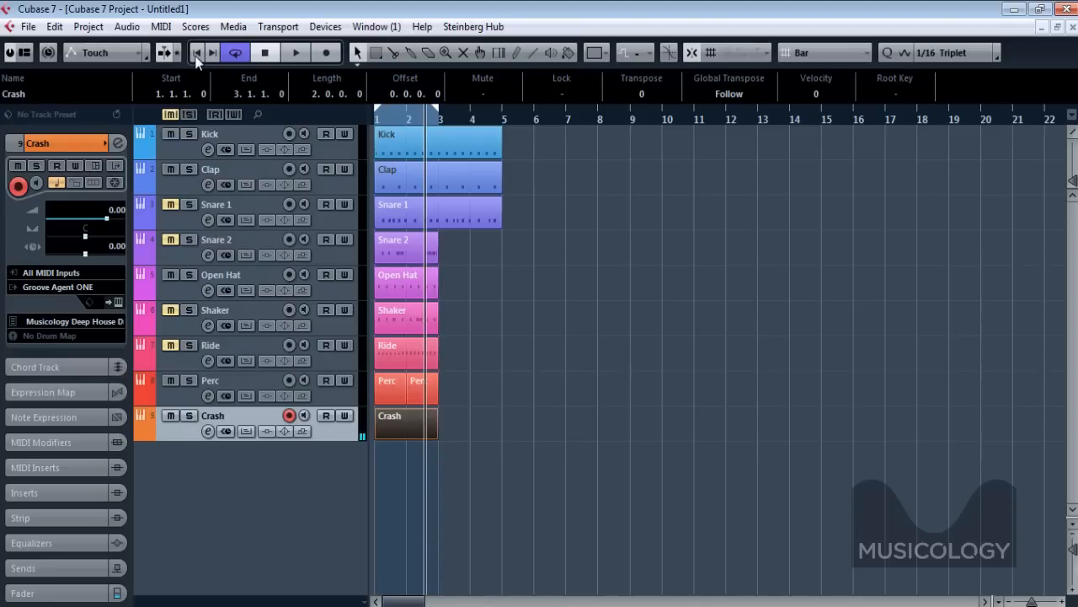
# Play the two-bar loop from the start to hear the crash, and stop playback
pyautogui.click(197, 54)
pyautogui.press('space')
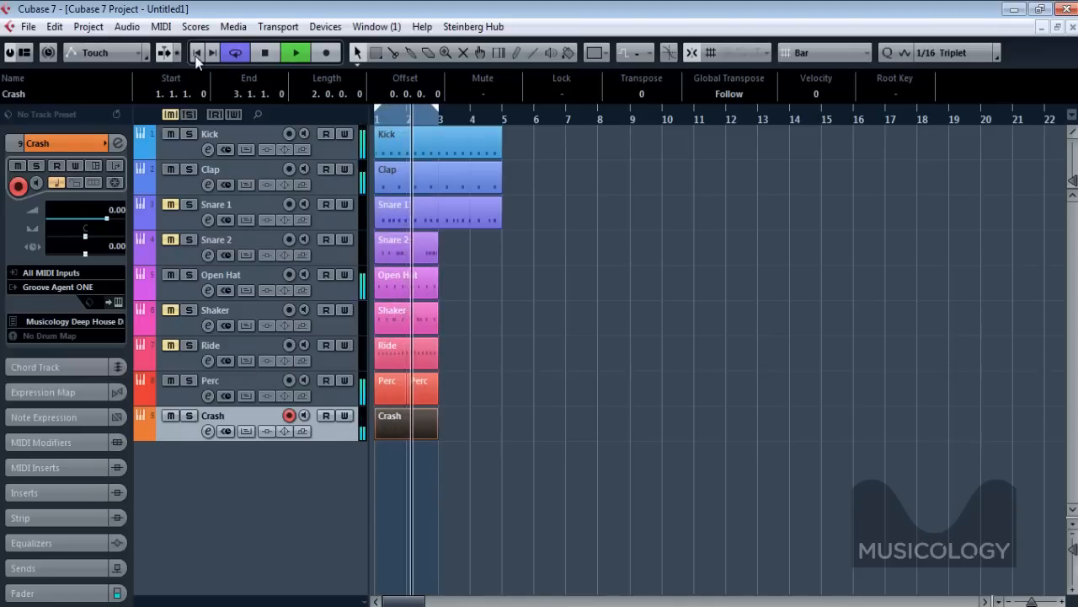
pyautogui.press('space')
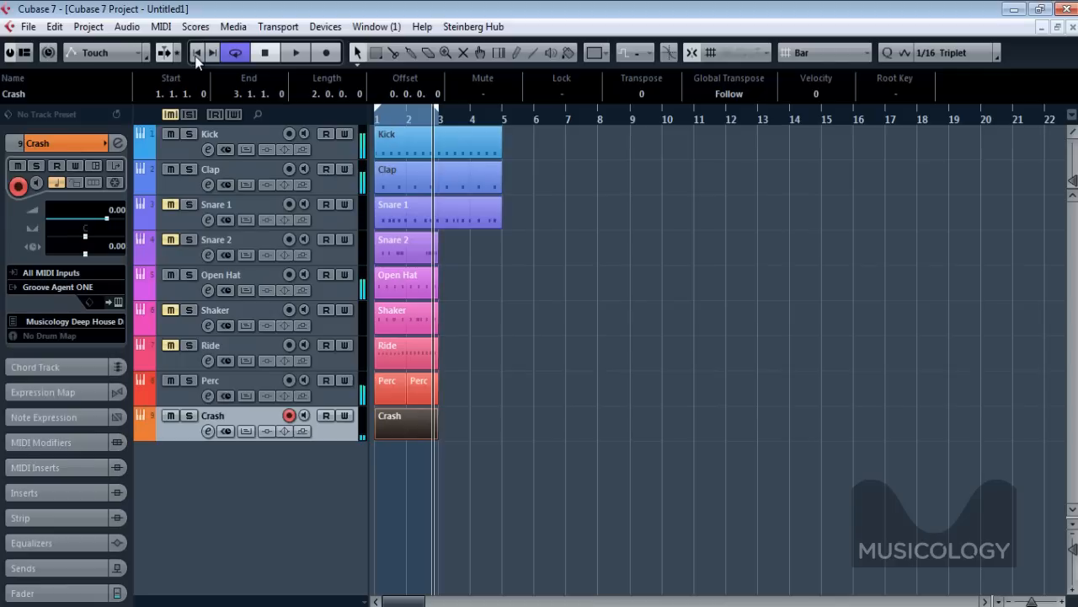
# Extend the loop range to bar 9 and duplicate the four-bar Kick, Clap and Snare 1 parts once
pyautogui.moveTo(439, 115); pyautogui.dragTo(631, 117)
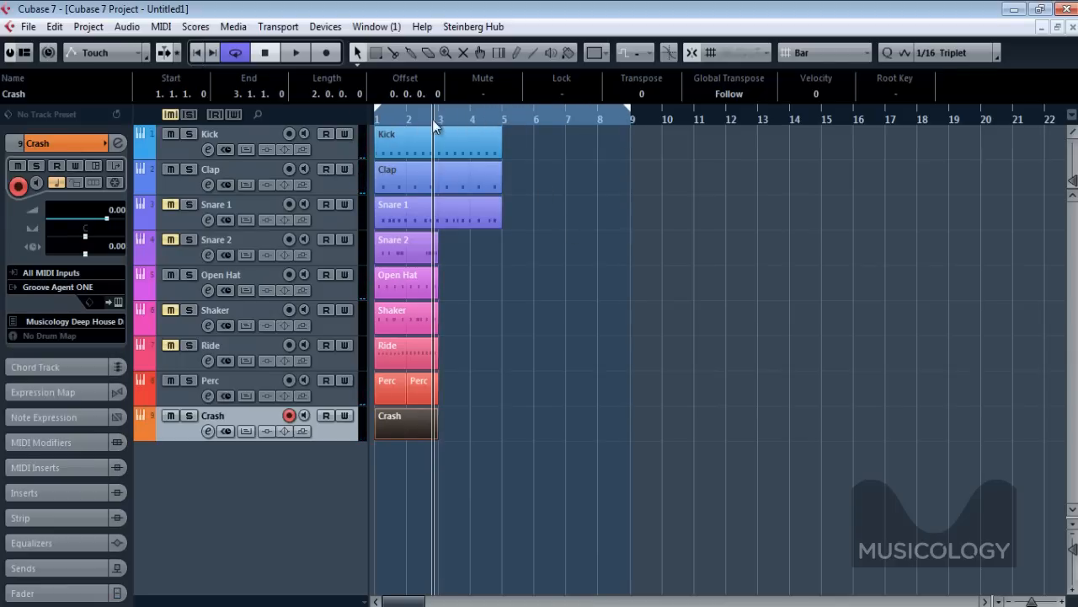
pyautogui.moveTo(523, 148); pyautogui.dragTo(422, 209)
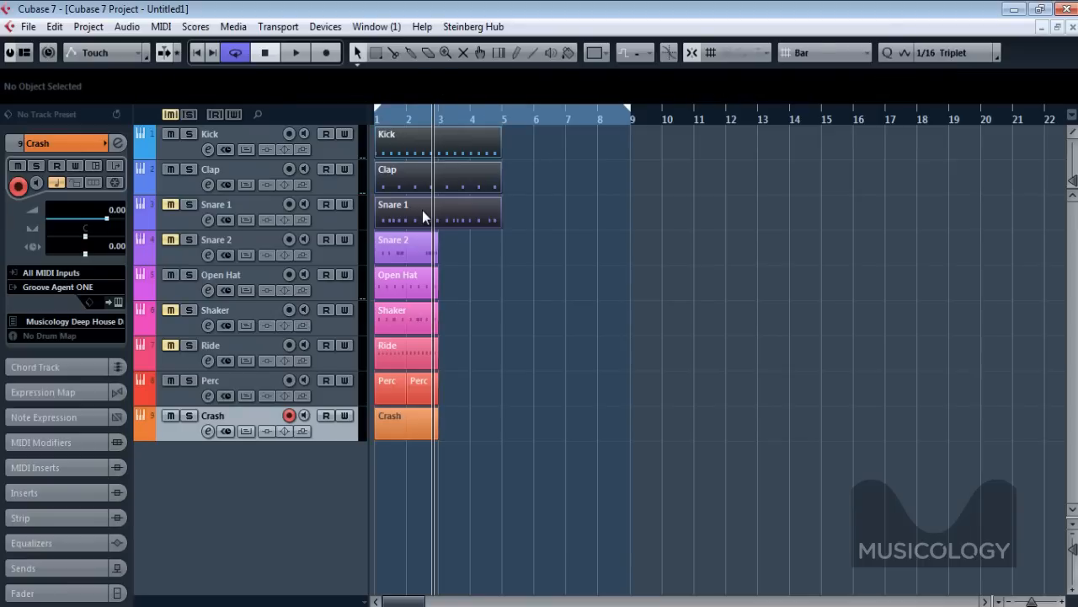
pyautogui.hotkey('ctrl', 'd')
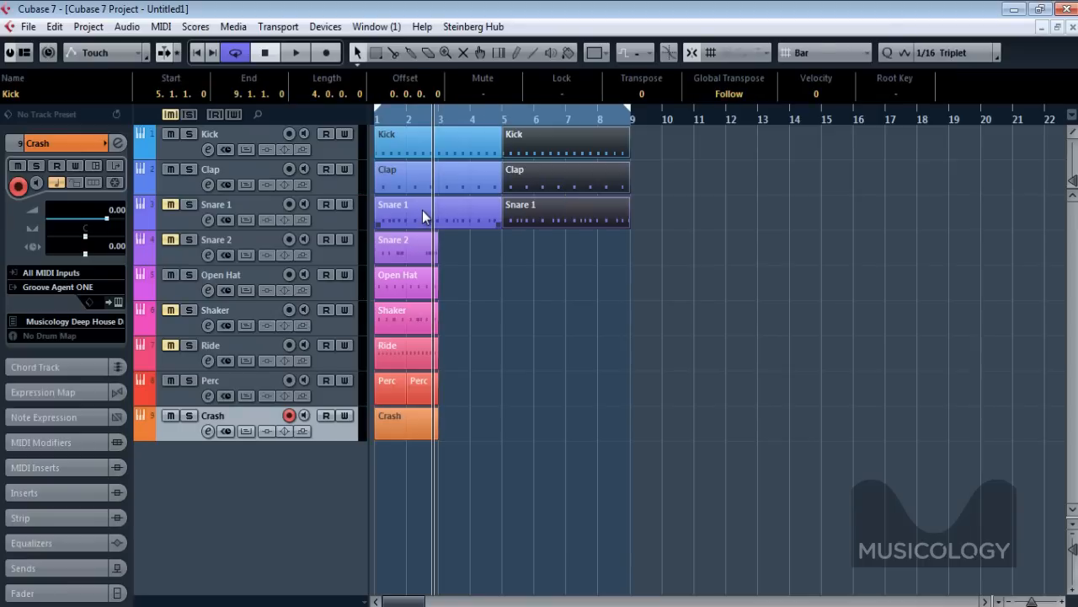
# Duplicate the two-bar Snare 2, Open Hat, Shaker, Ride and Perc parts three times to fill up to bar 9
pyautogui.moveTo(460, 247); pyautogui.dragTo(387, 385)
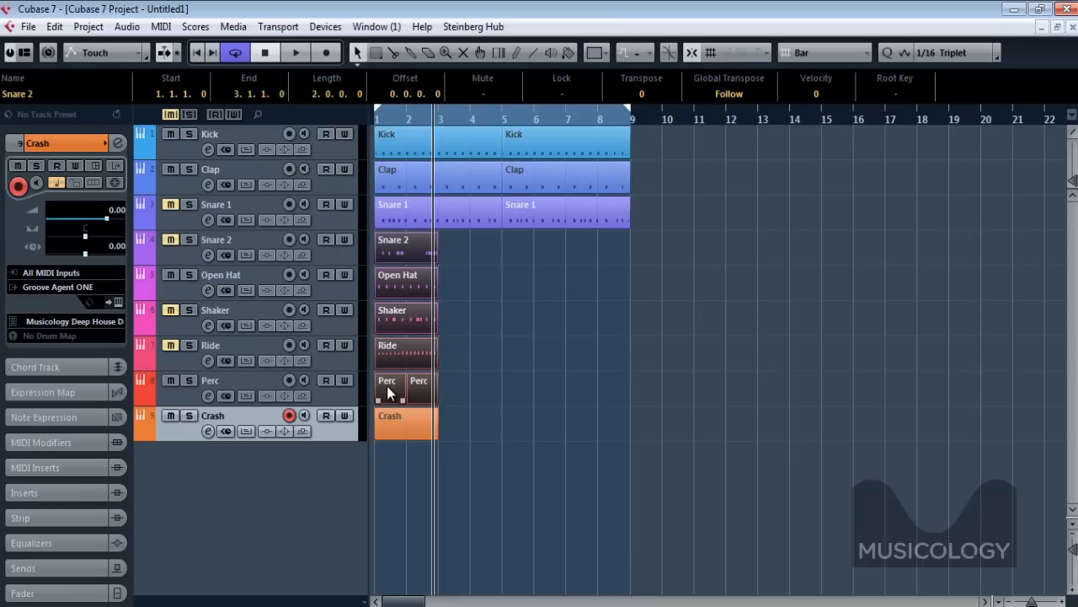
pyautogui.hotkey('ctrl', 'd')
pyautogui.hotkey('ctrl', 'd')
pyautogui.hotkey('ctrl', 'd')
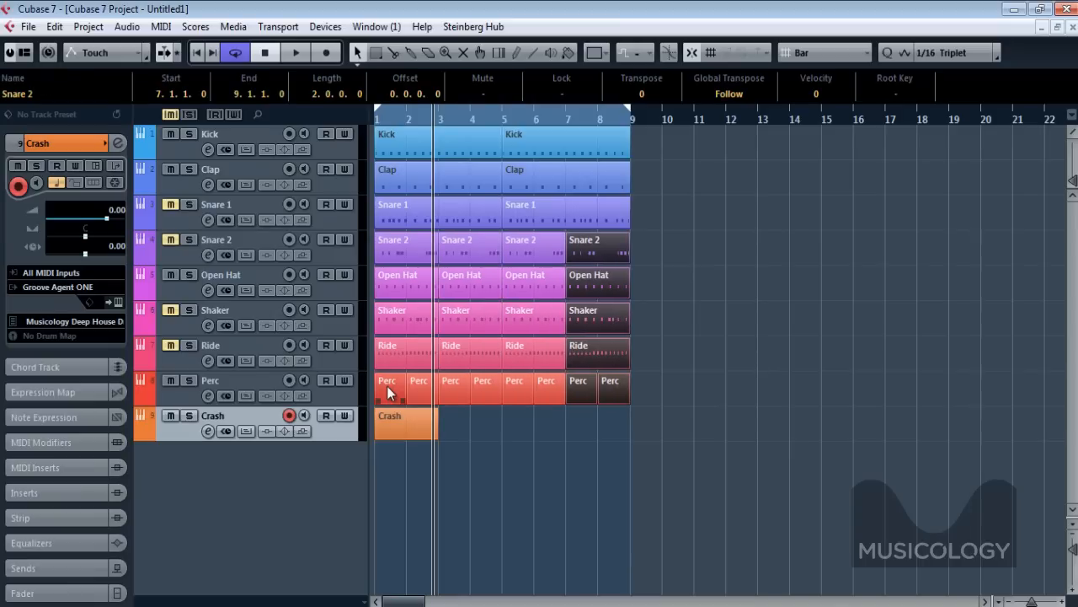
# Glue the Kick through Perc parts into one continuous eight-bar part per track, leaving the Crash part out
pyautogui.moveTo(714, 143); pyautogui.dragTo(393, 383)
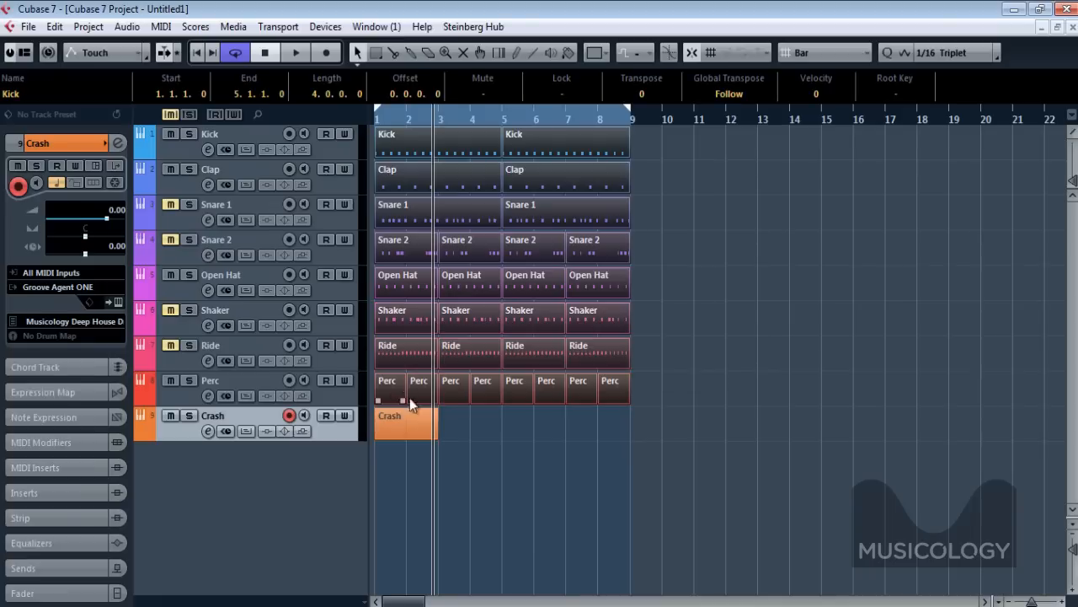
pyautogui.rightClick(504, 448)
pyautogui.click(558, 449)
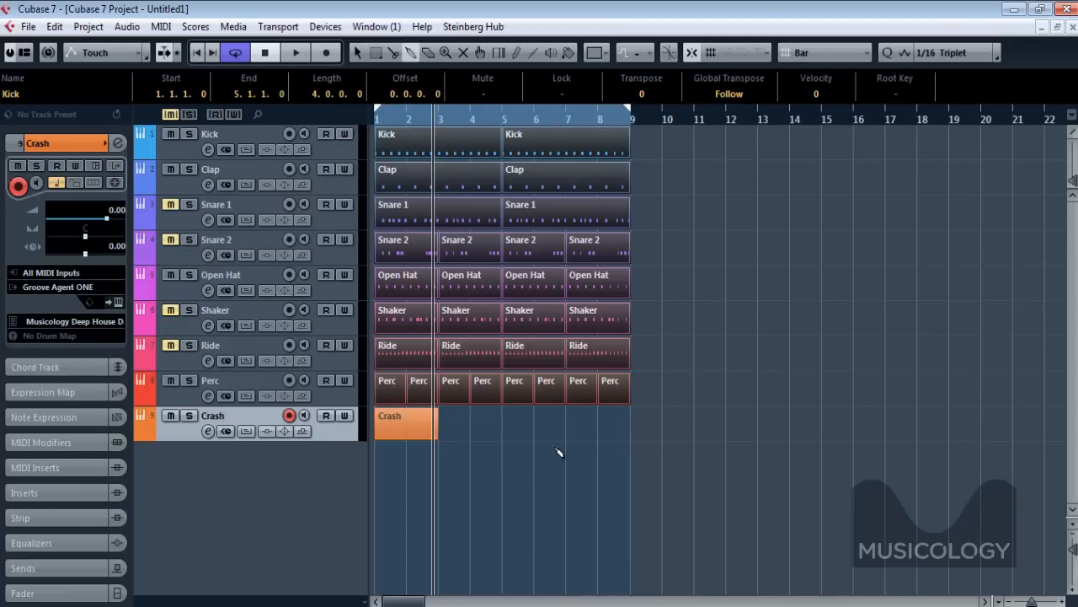
pyautogui.click(405, 392)
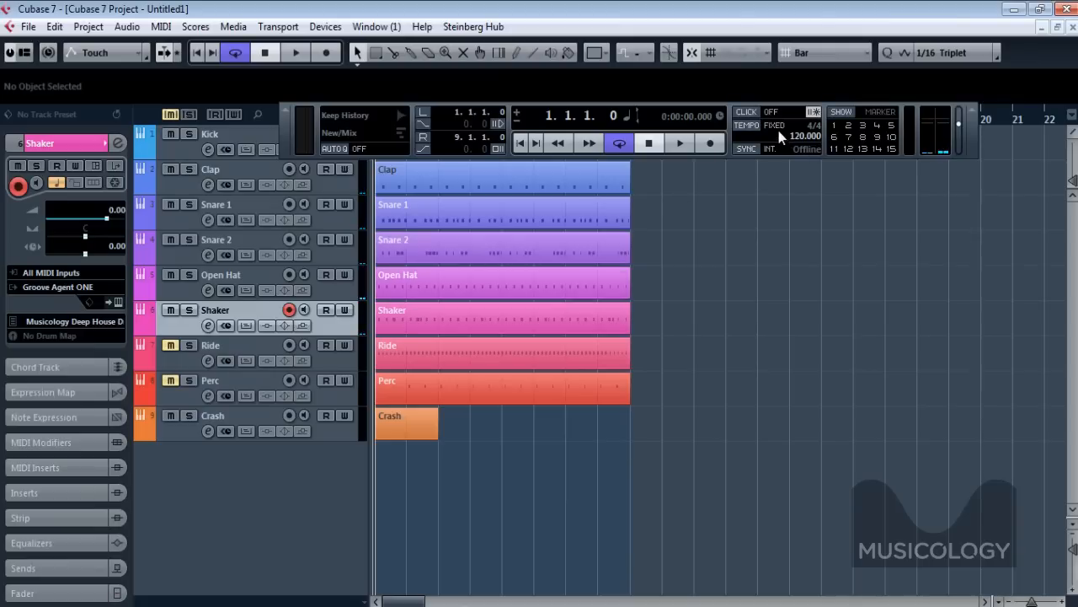
# Set the project's fixed tempo to 124 BPM and play the loop to check it
pyautogui.click(780, 126)
pyautogui.click(781, 126)
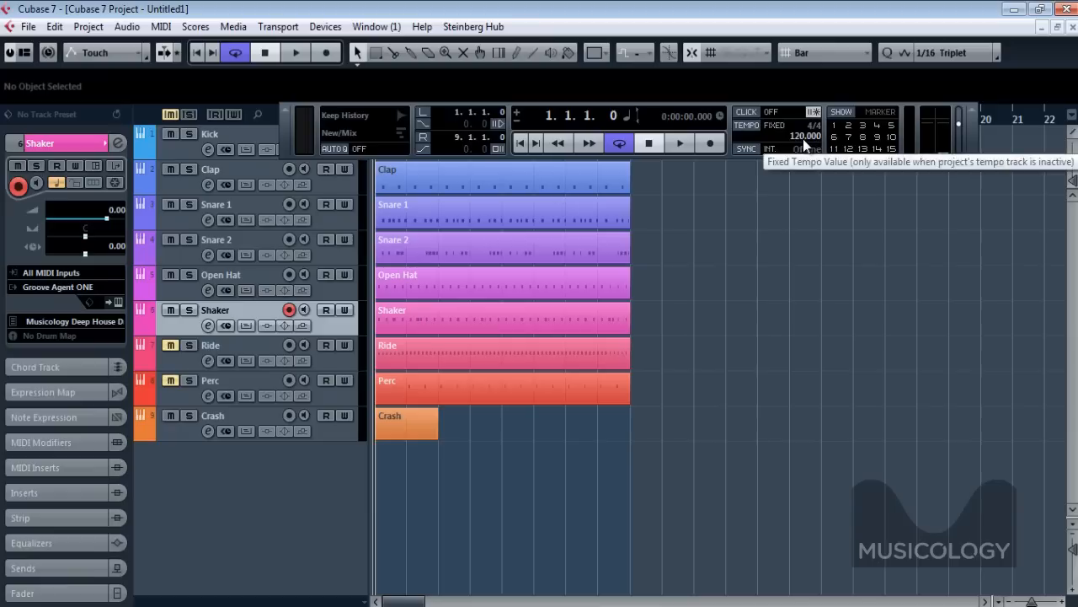
pyautogui.doubleClick(804, 139)
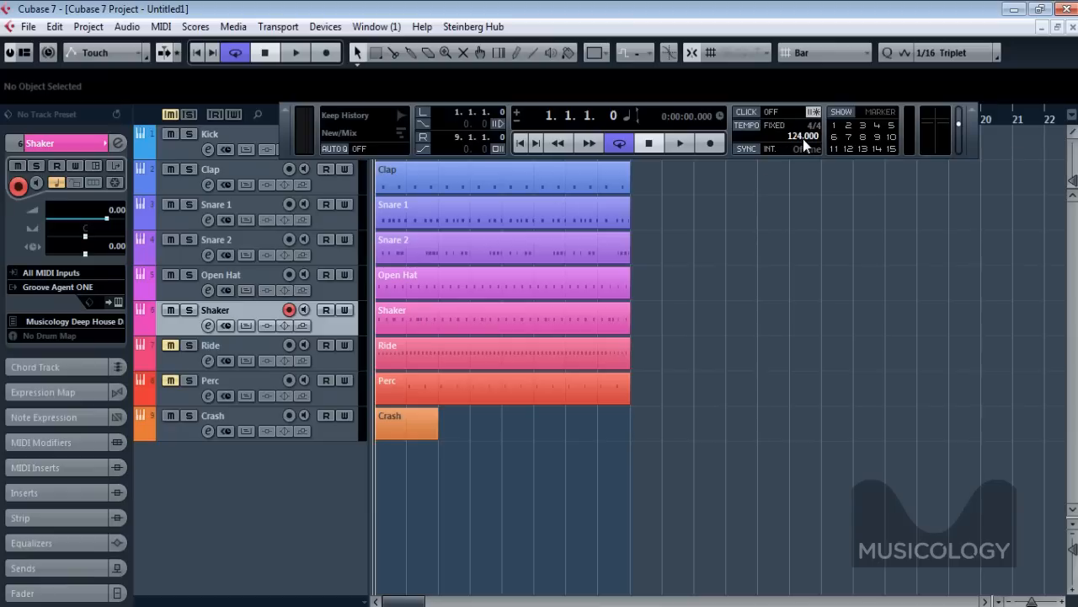
pyautogui.press('Return')
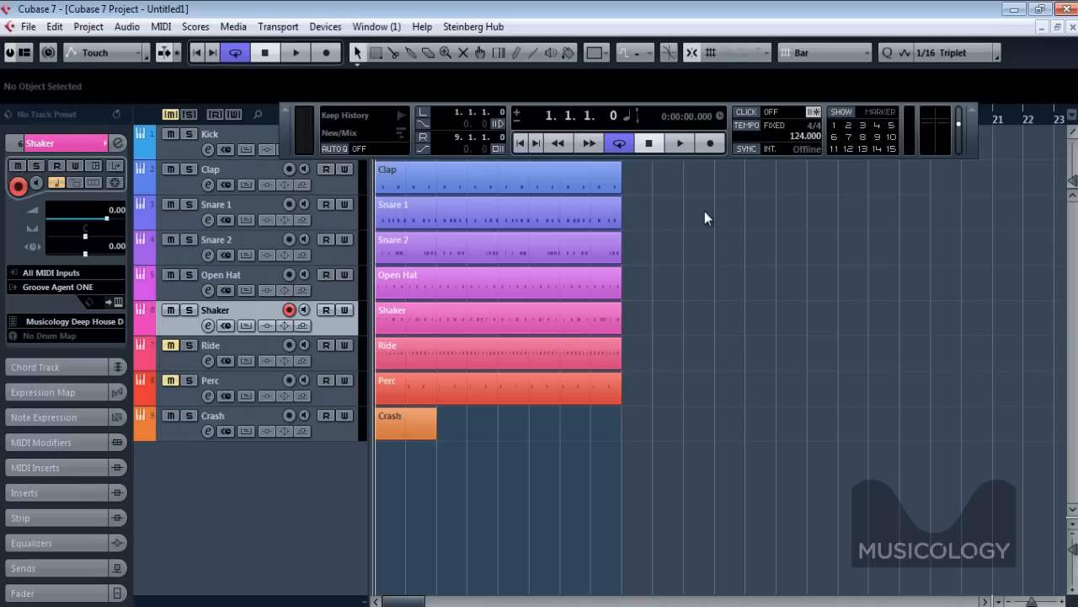
pyautogui.press('space')
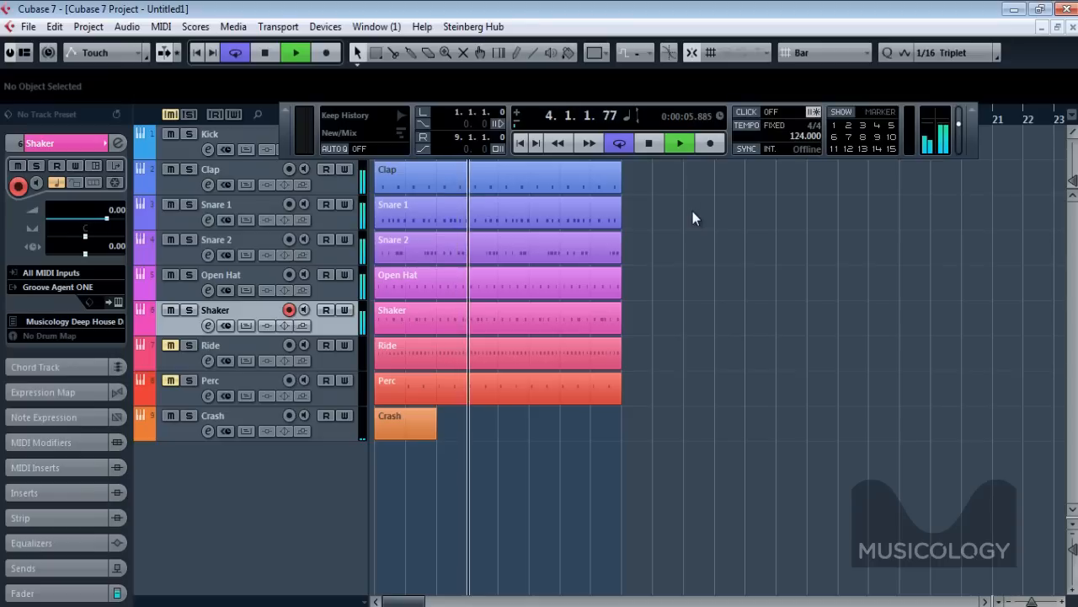
pyautogui.press('space')
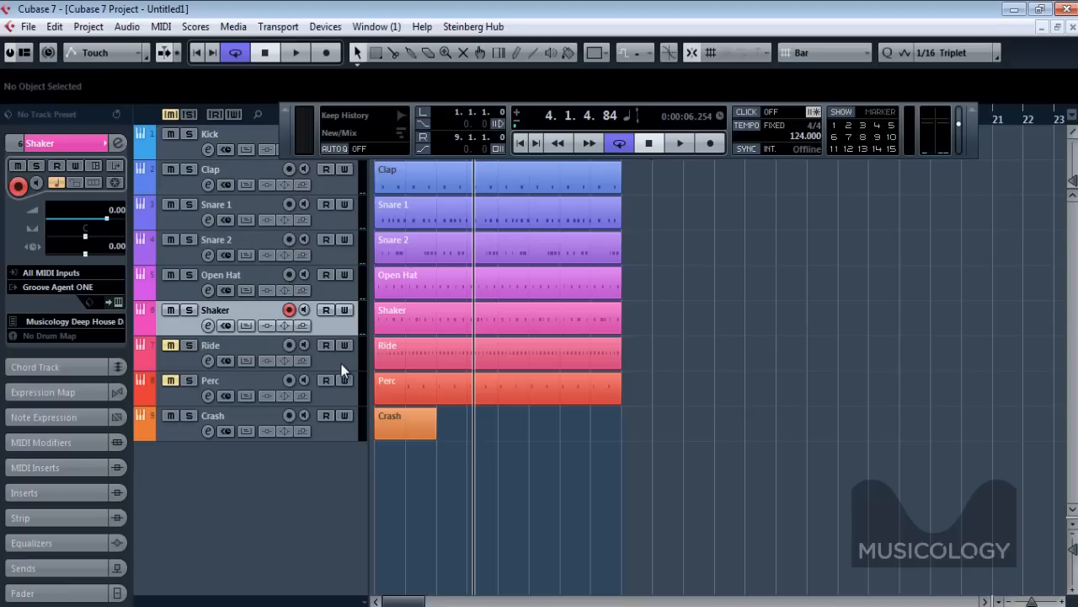
# Preview MODHT_LOOP_SHAKER from the Deep House Loops folder in MediaBay and lower the preview volume slightly
pyautogui.click(342, 371)
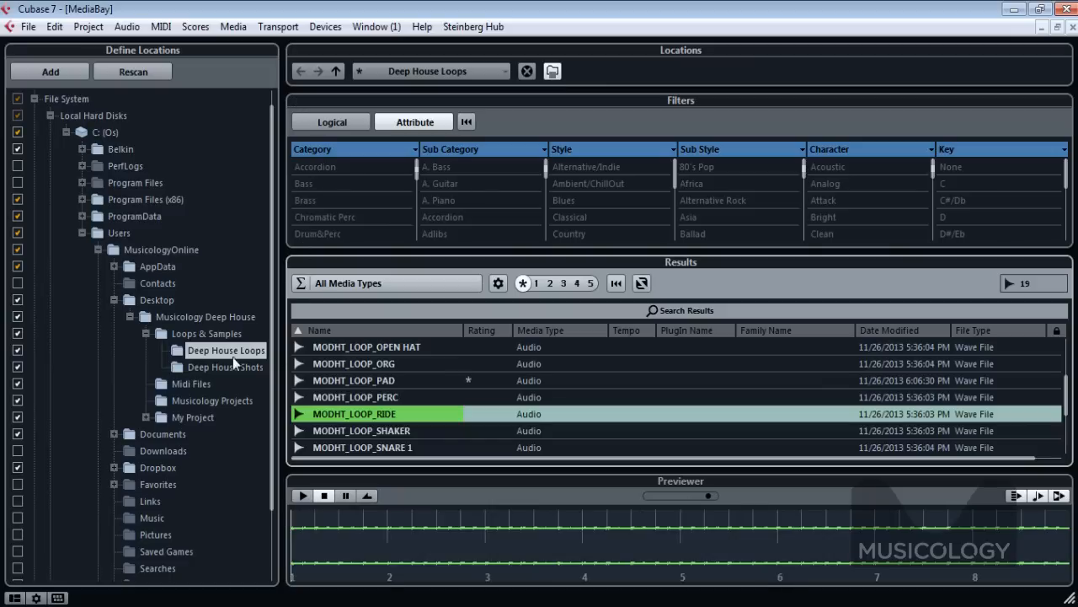
pyautogui.click(186, 368)
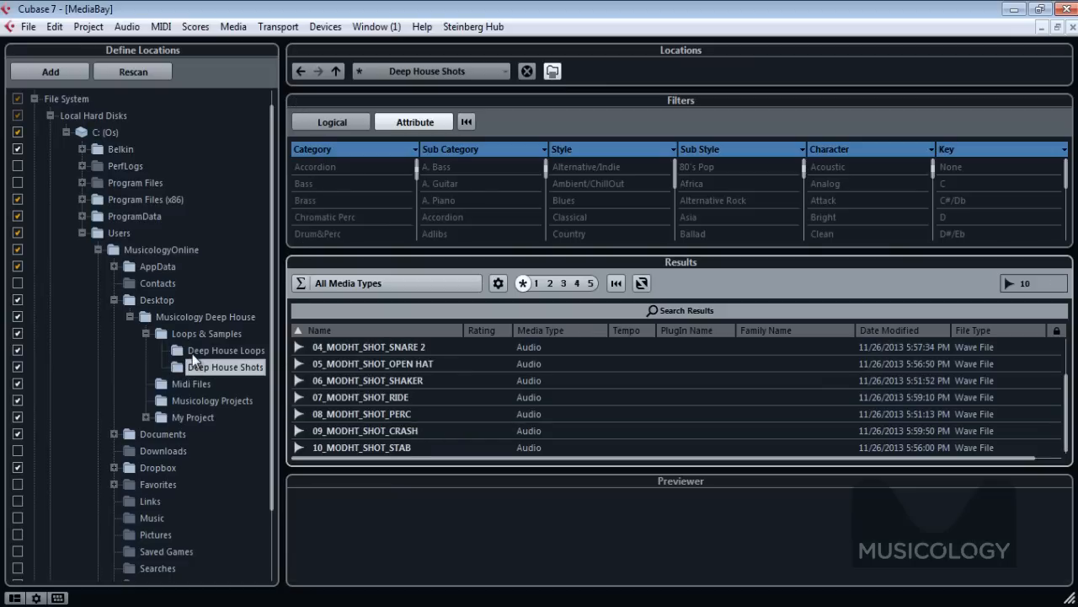
pyautogui.click(193, 353)
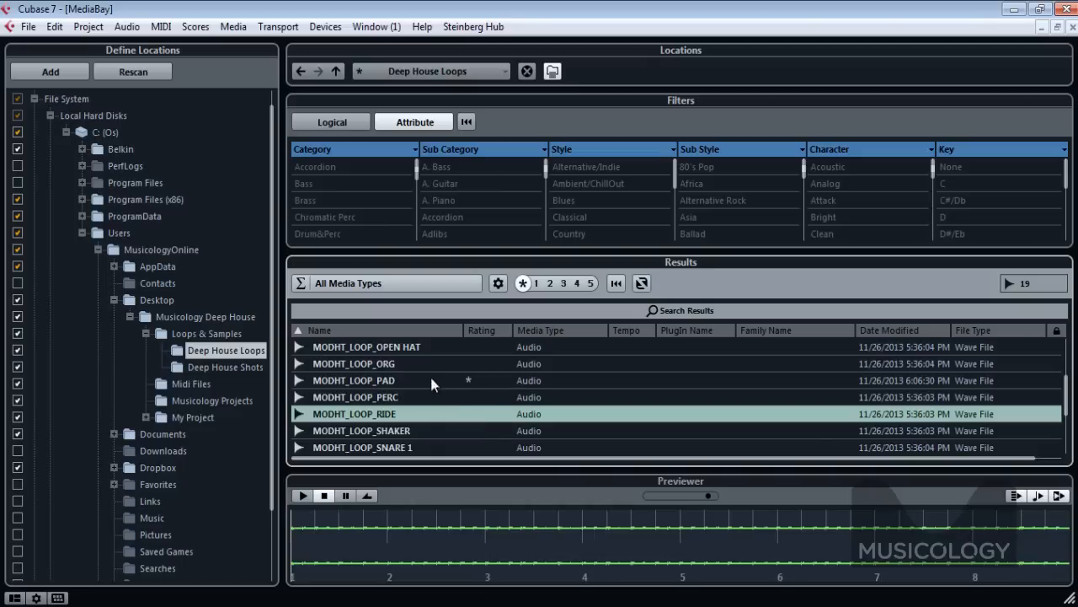
pyautogui.click(417, 433)
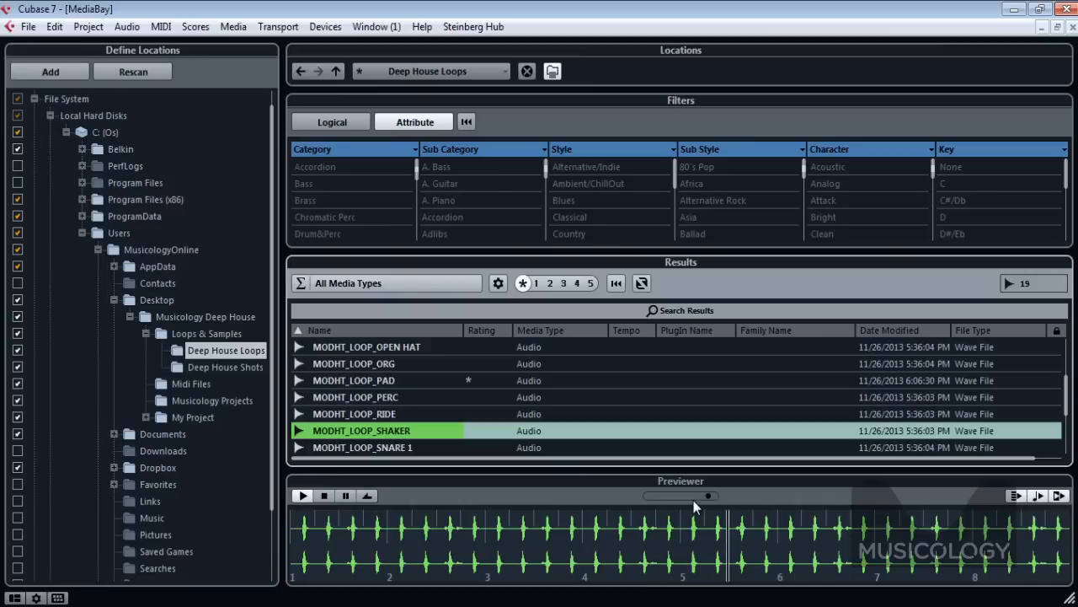
pyautogui.moveTo(708, 497)
pyautogui.mouseDown()
pyautogui.moveTo(666, 497)
pyautogui.moveTo(717, 497)
pyautogui.moveTo(704, 498)
pyautogui.mouseUp()
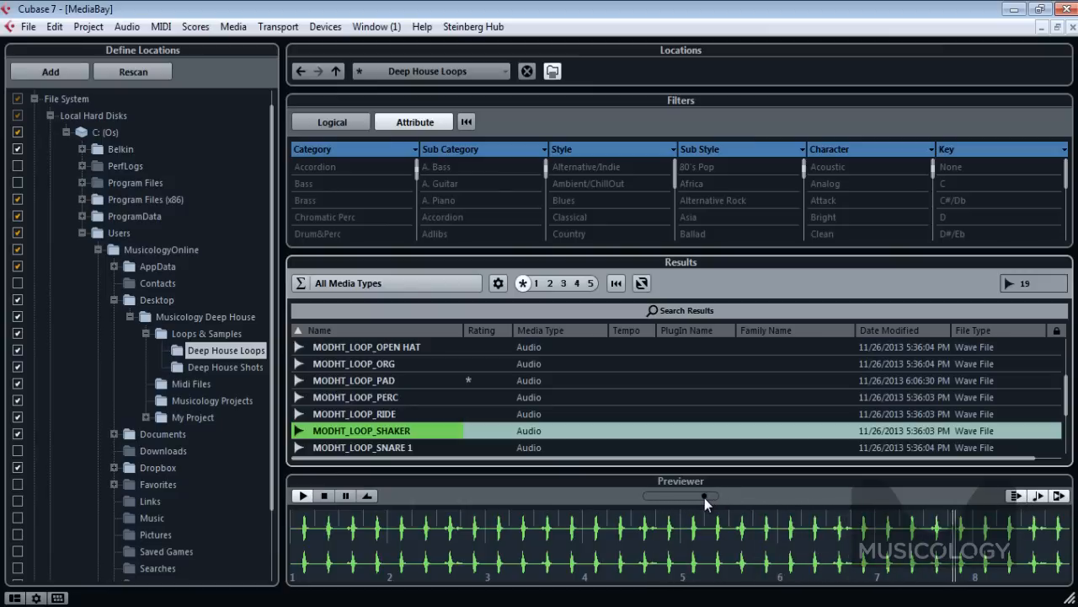
# Import MODHT_LOOP_SHAKER into the project, copying the file to the working directory, and close MediaBay
pyautogui.doubleClick(405, 433)
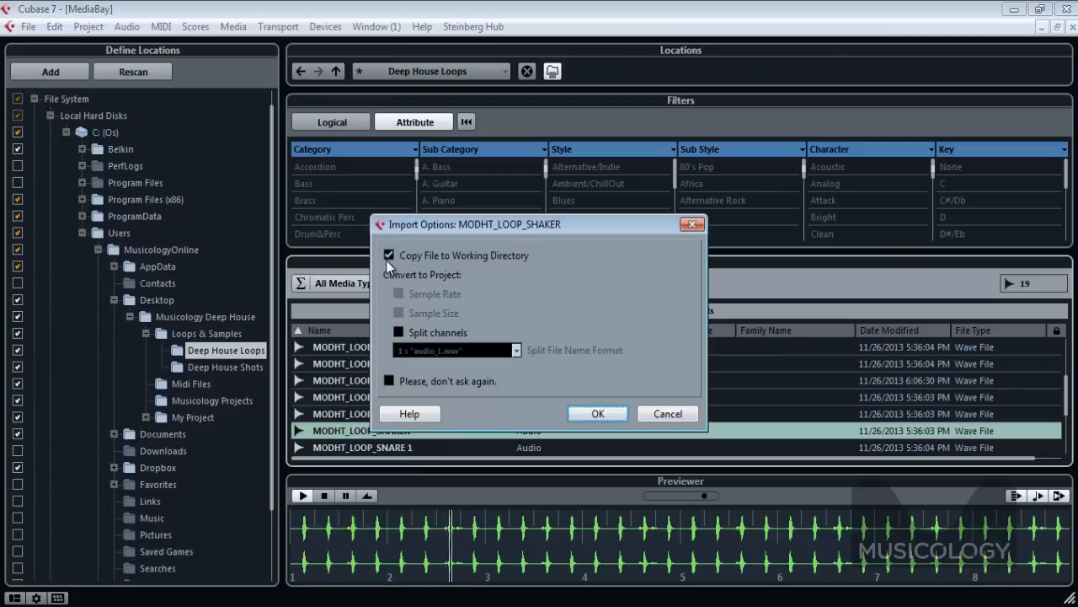
pyautogui.click(603, 412)
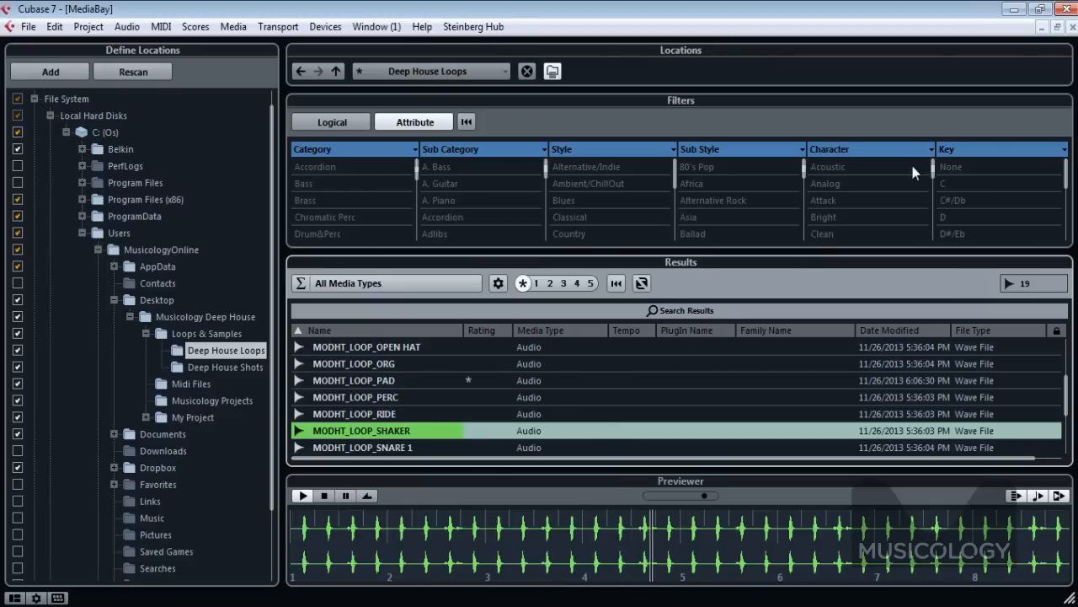
pyautogui.click(1069, 27)
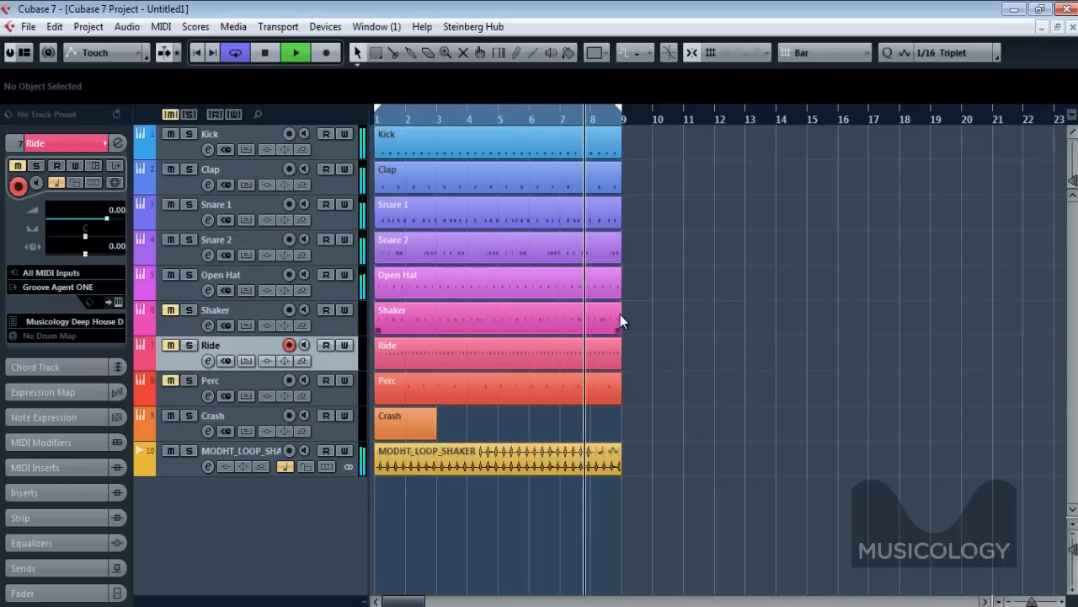
# Remove the Shaker instrument track from the project
pyautogui.click(349, 328)
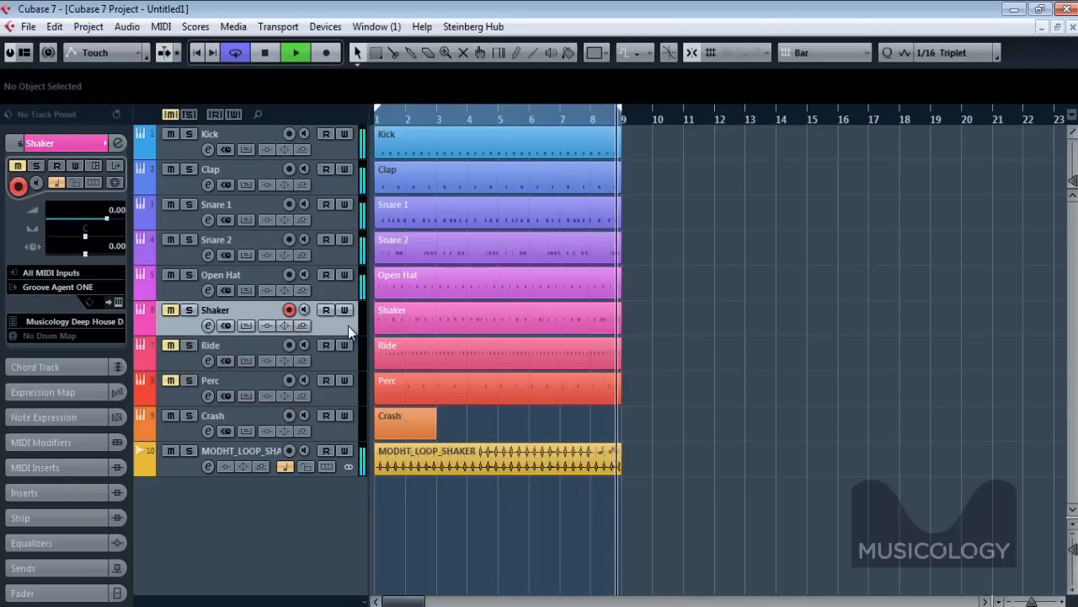
pyautogui.click(89, 28)
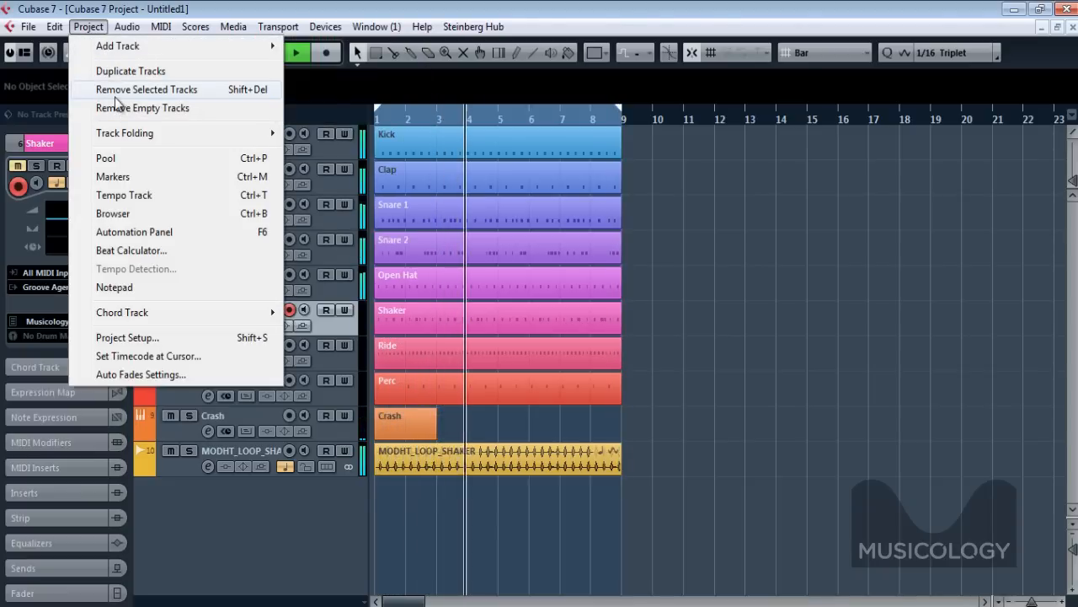
pyautogui.click(117, 91)
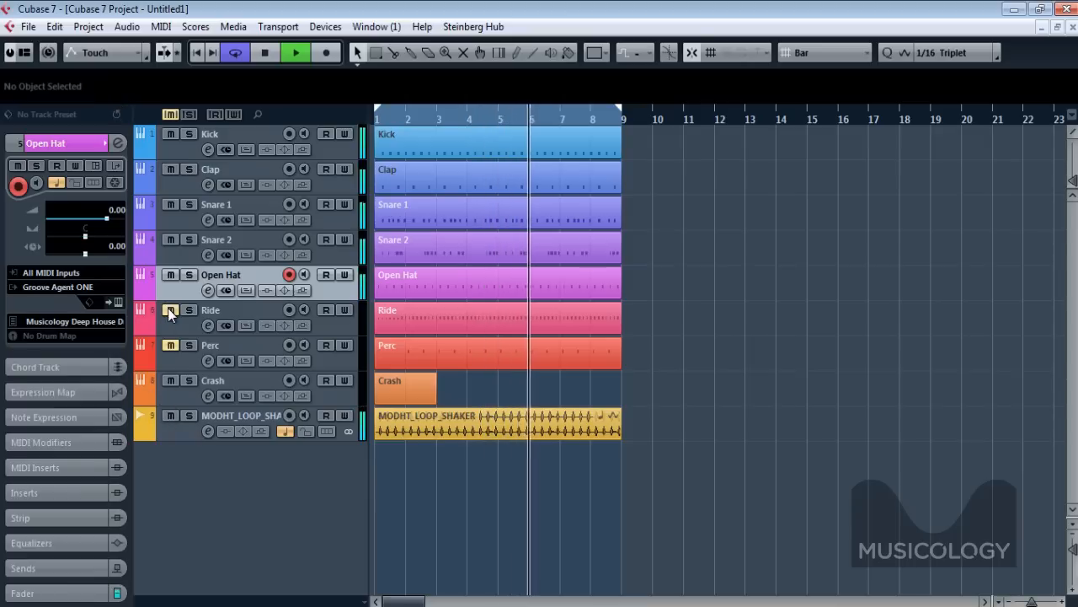
# Move the Crash track below the MODHT_LOOP_SHAKER audio track and stop playback
pyautogui.click(334, 398)
pyautogui.moveTo(337, 425); pyautogui.dragTo(339, 415)
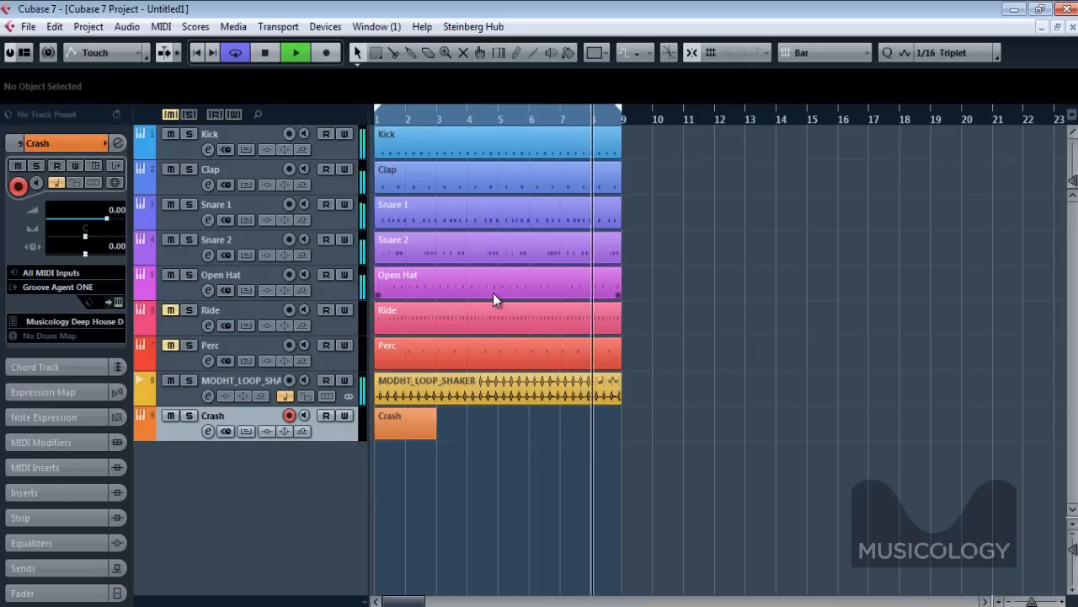
pyautogui.press('space')
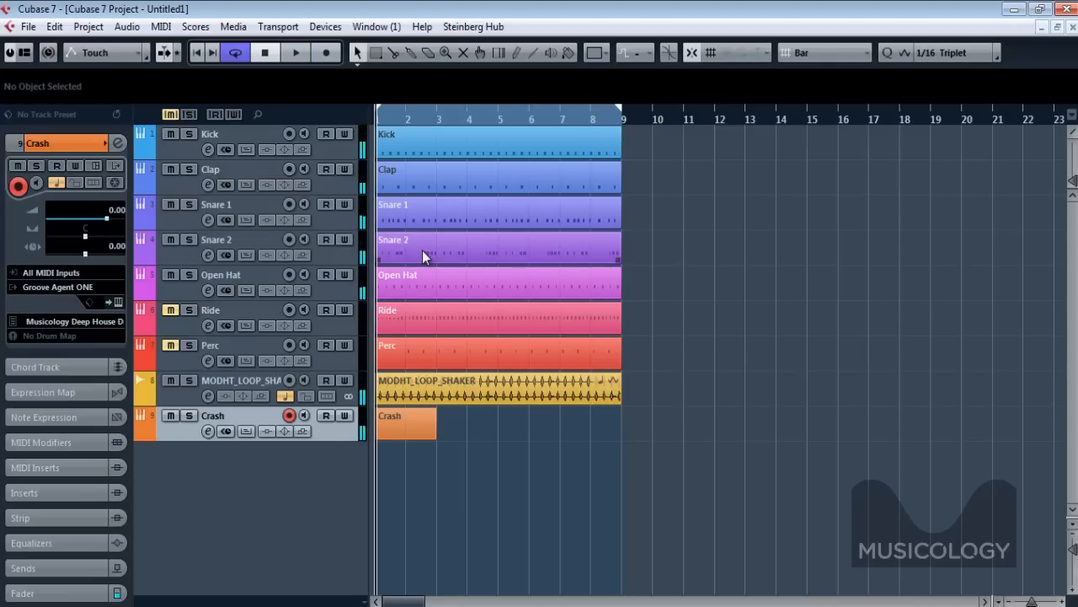
# Save the project as "Deep House Drums and Perc" in the My Project folder
pyautogui.click(31, 28)
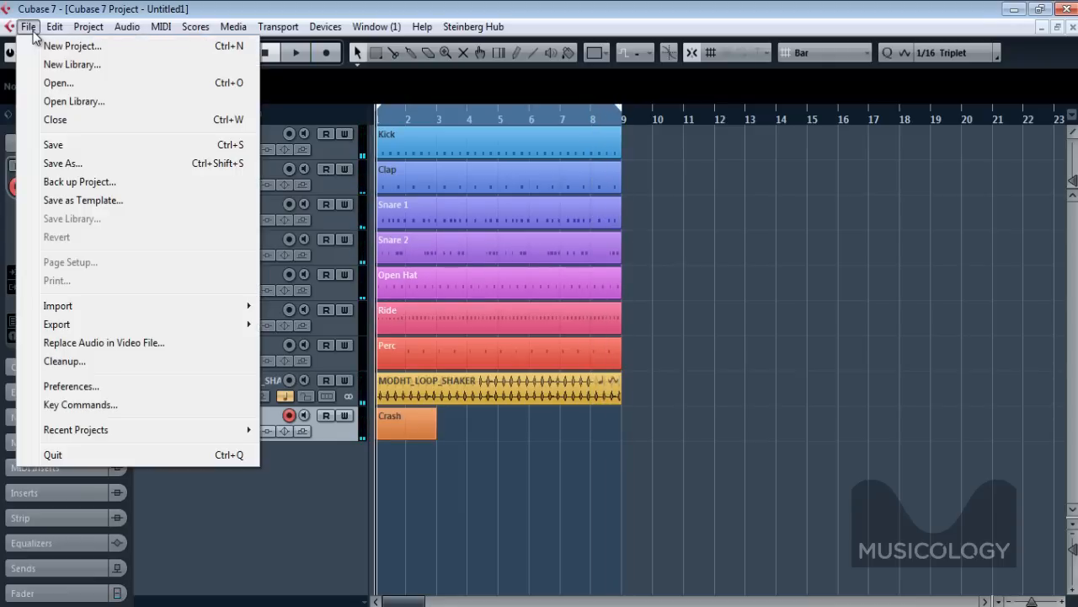
pyautogui.click(64, 163)
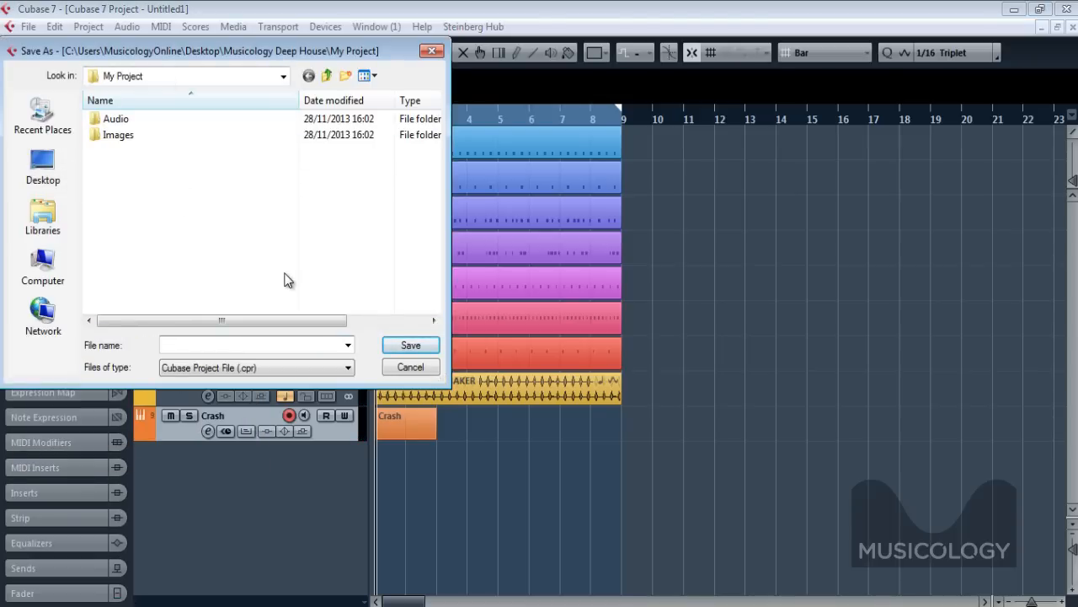
pyautogui.write('Deep House Drums and ')
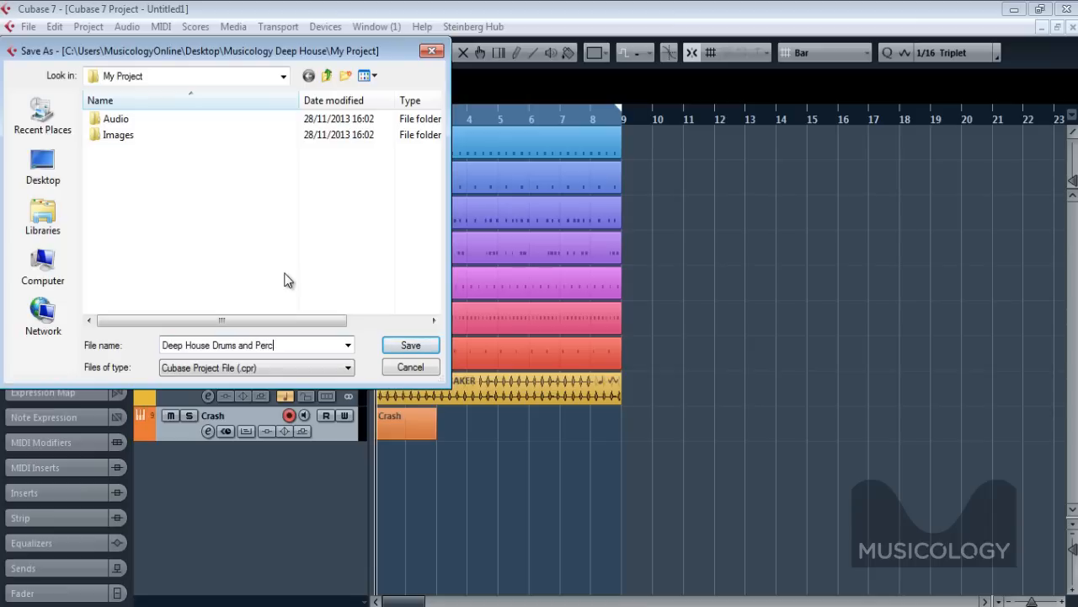
pyautogui.write('Perc')
pyautogui.click(410, 344)
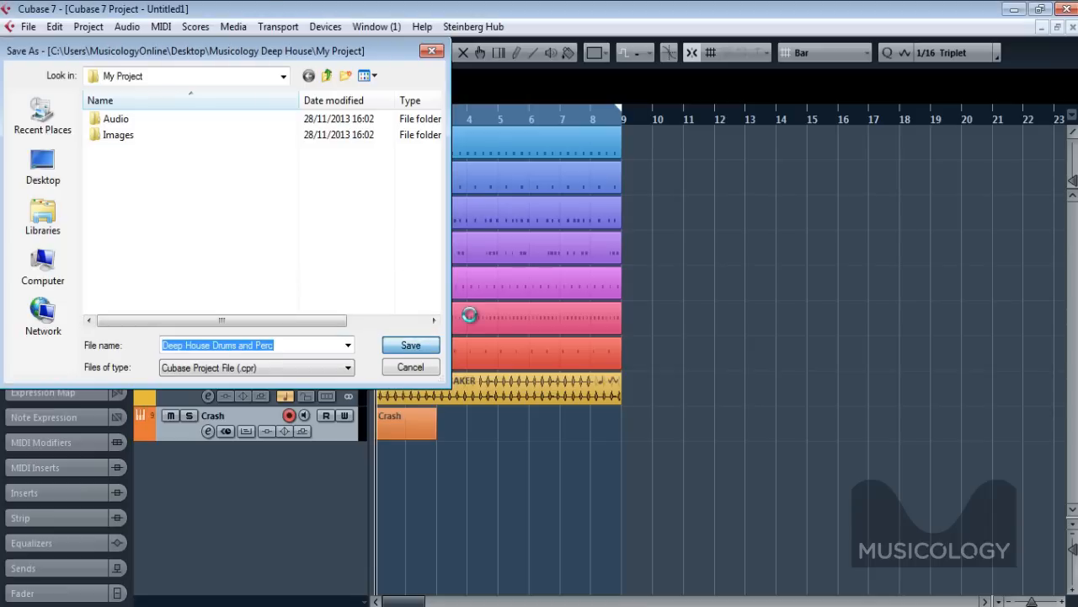